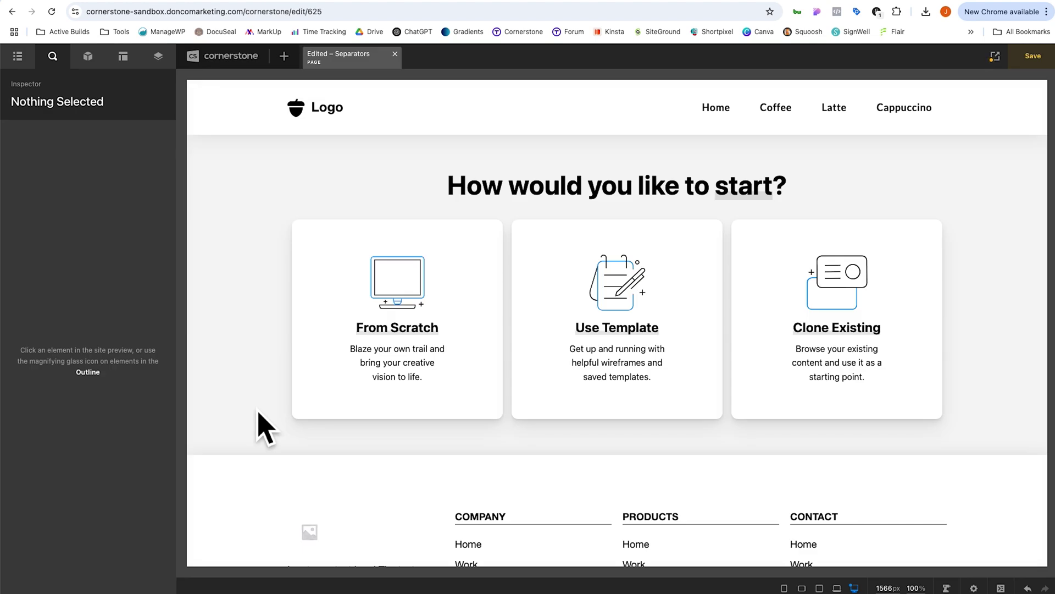
Start a blank page and give Section 1 a blue rgb(0, 153, 255) background.
{"action": "left_click", "coordinate": [314, 410]}
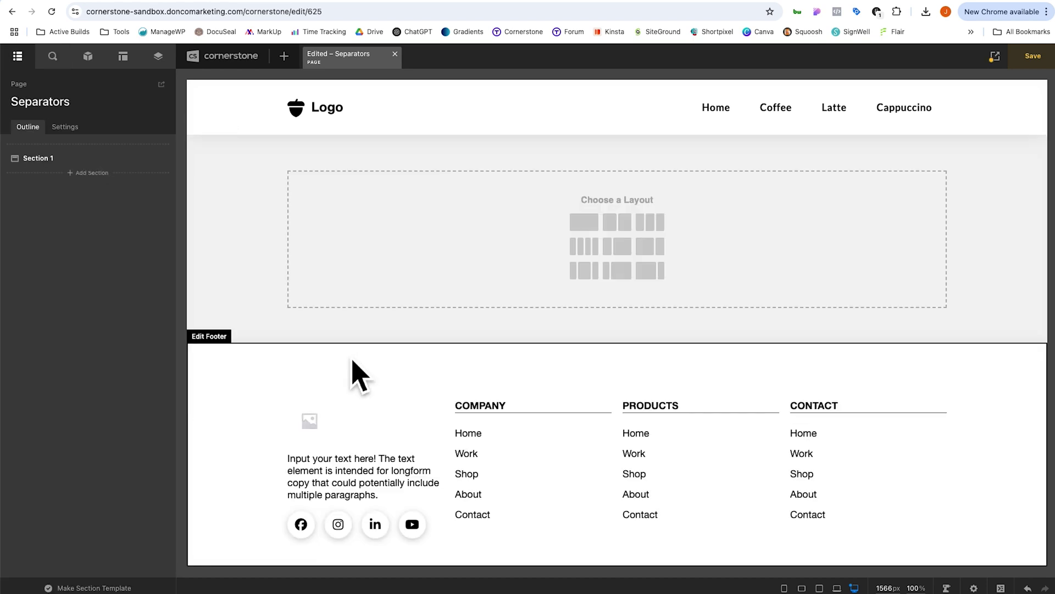
{"action": "left_click", "coordinate": [255, 295]}
{"action": "left_click", "coordinate": [83, 343]}
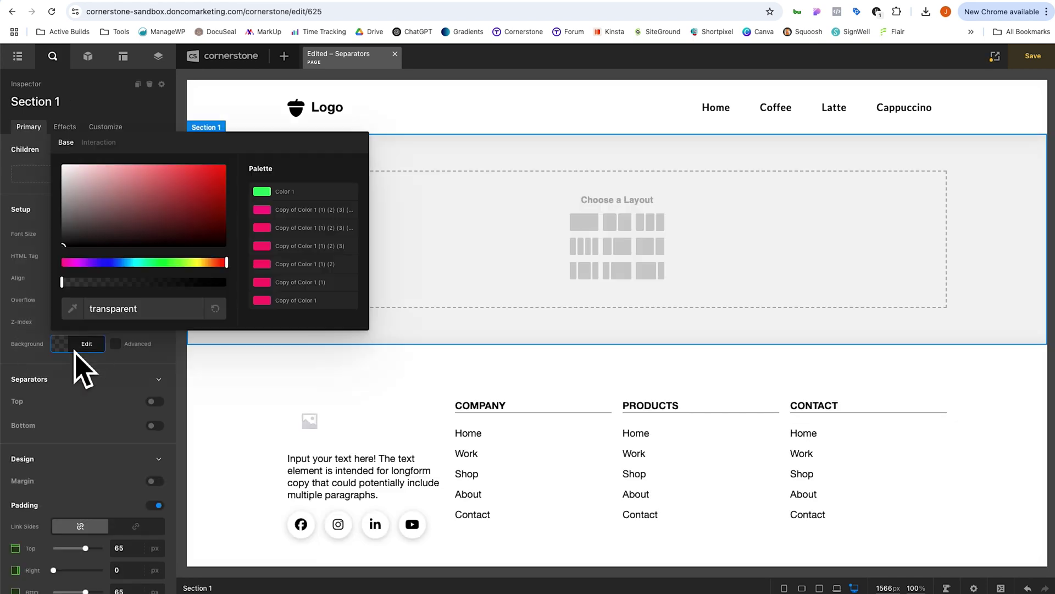
{"action": "left_click", "coordinate": [134, 262]}
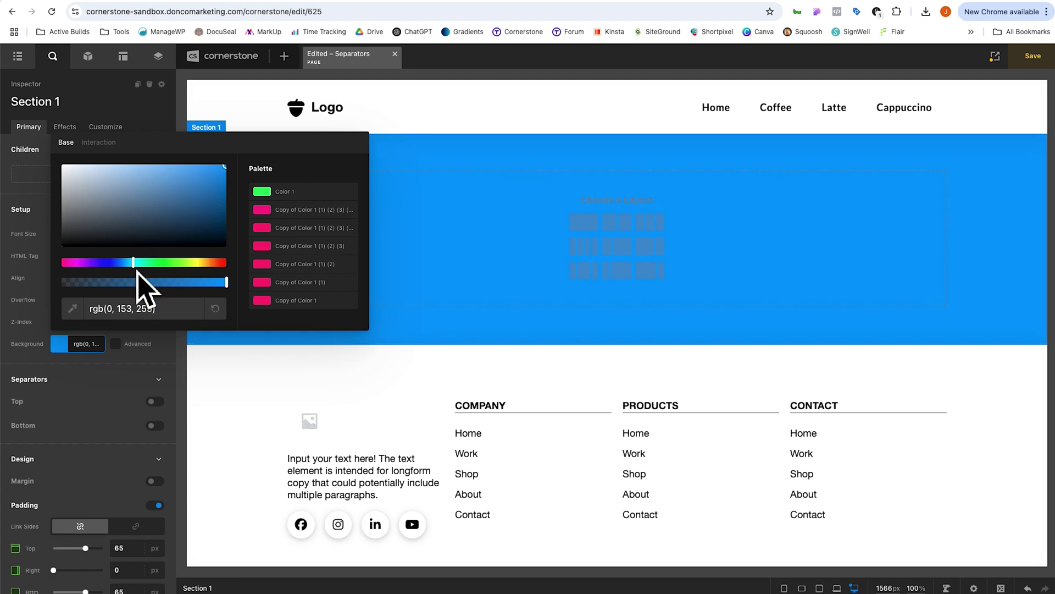
{"action": "left_click", "coordinate": [86, 346]}
Set Section 1's top and bottom padding to 200 px.
{"action": "scroll", "coordinate": [148, 424], "scroll_direction": "down", "scroll_amount": 3}
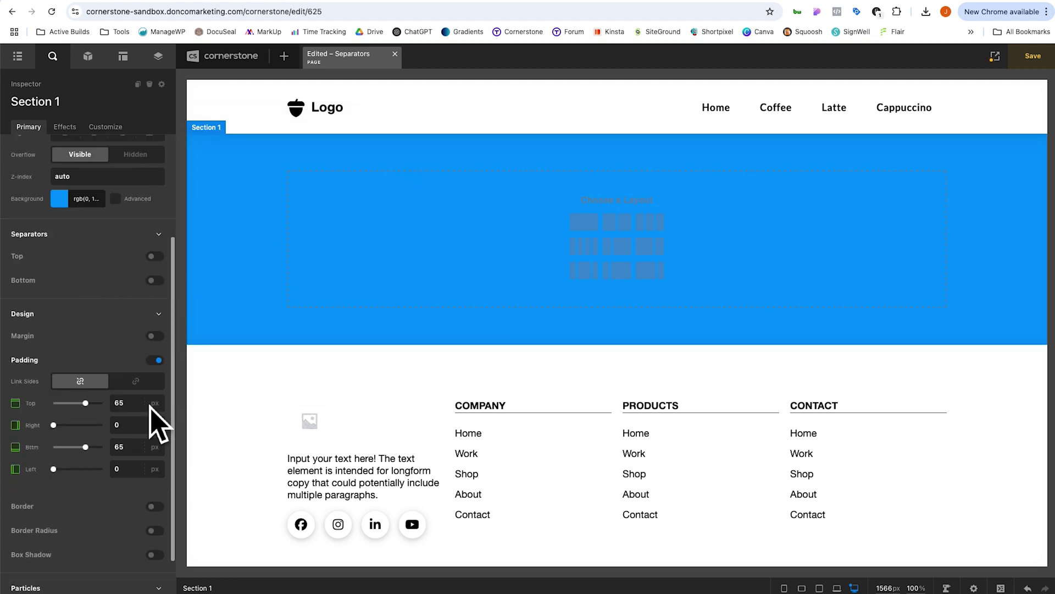
{"action": "left_click", "coordinate": [122, 386]}
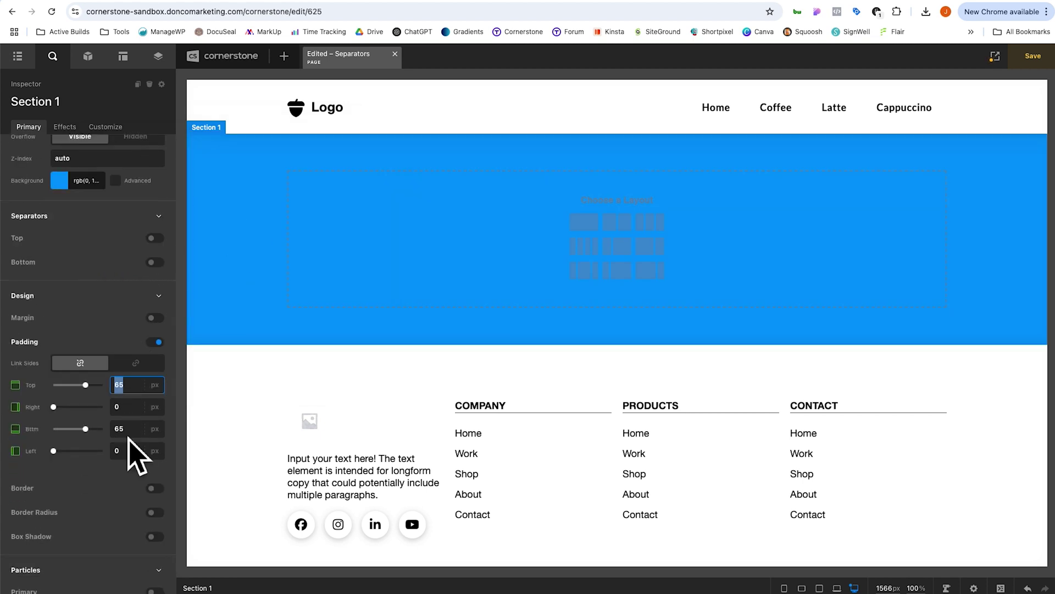
{"action": "type", "text": "200"}
{"action": "key", "text": "Tab"}
{"action": "key", "text": "Tab"}
{"action": "type", "text": "20"}
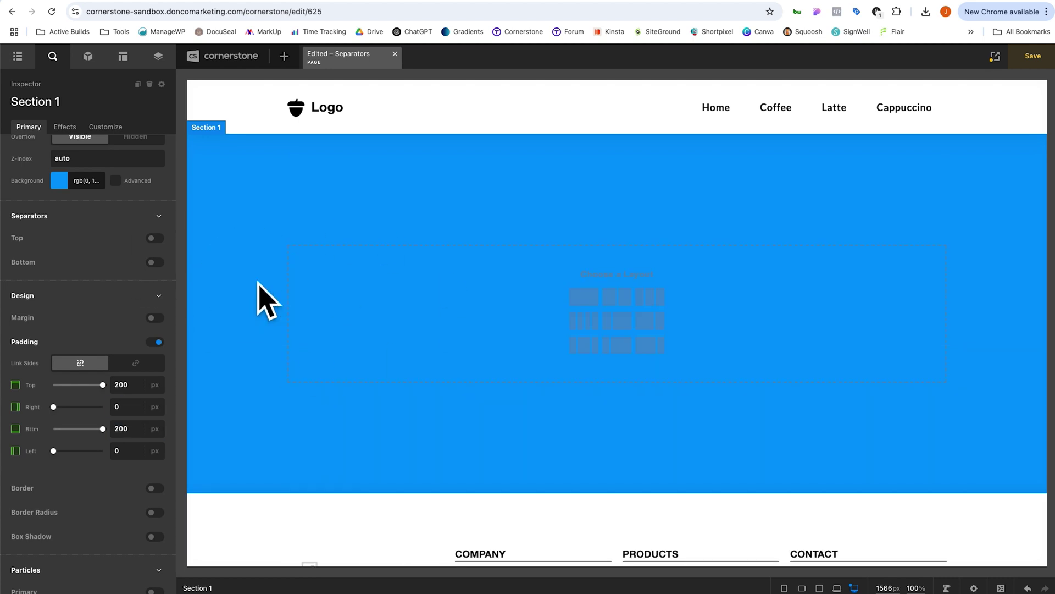
Duplicate the blue section and make the copy green rgb(0, 255, 163).
{"action": "left_click", "coordinate": [137, 83]}
{"action": "left_click", "coordinate": [228, 250]}
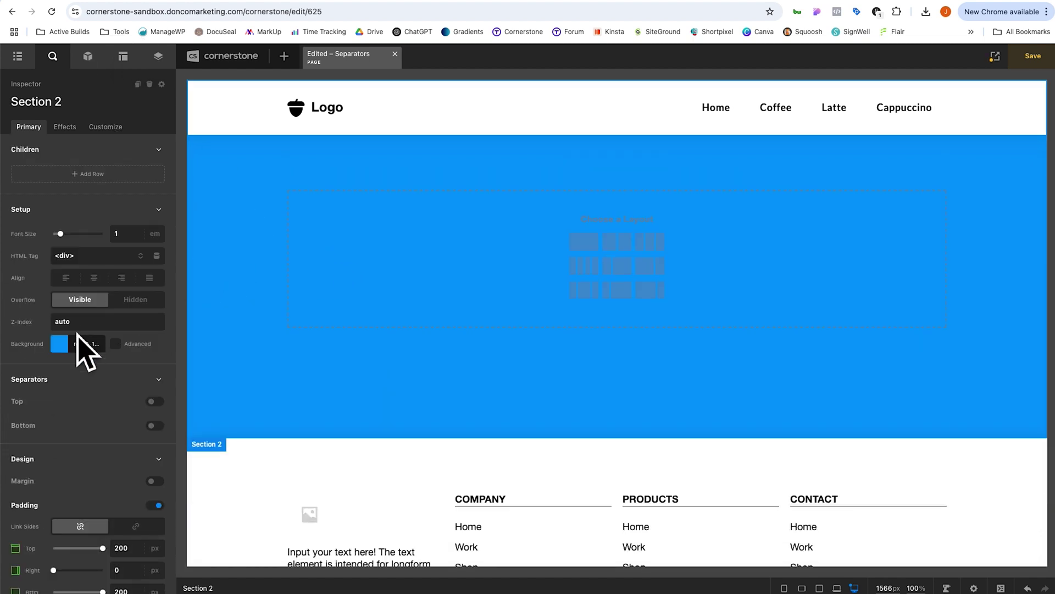
{"action": "left_click", "coordinate": [77, 337]}
{"action": "left_click", "coordinate": [154, 253]}
{"action": "left_click", "coordinate": [77, 338]}
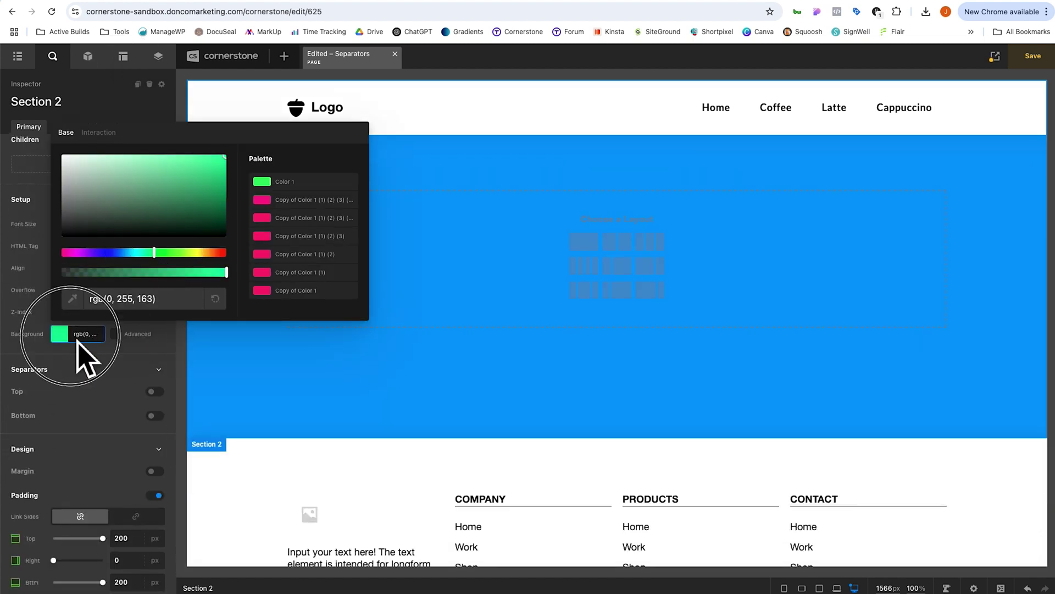
Change the third section's background to yellow rgb(255, 245, 0).
{"action": "scroll", "coordinate": [337, 370], "scroll_direction": "up", "scroll_amount": 5}
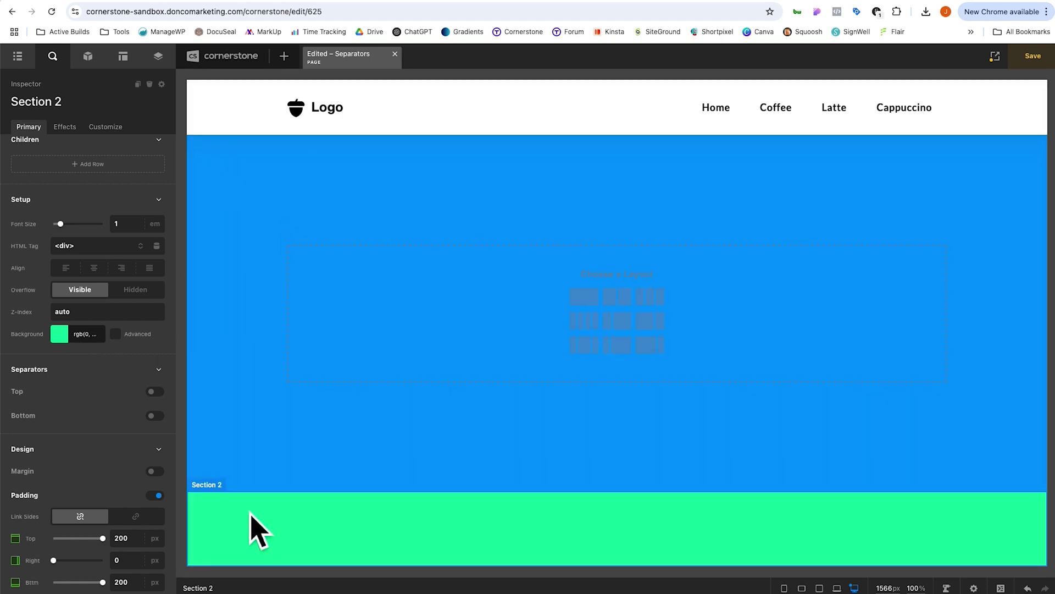
{"action": "scroll", "coordinate": [907, 498], "scroll_direction": "down", "scroll_amount": 3}
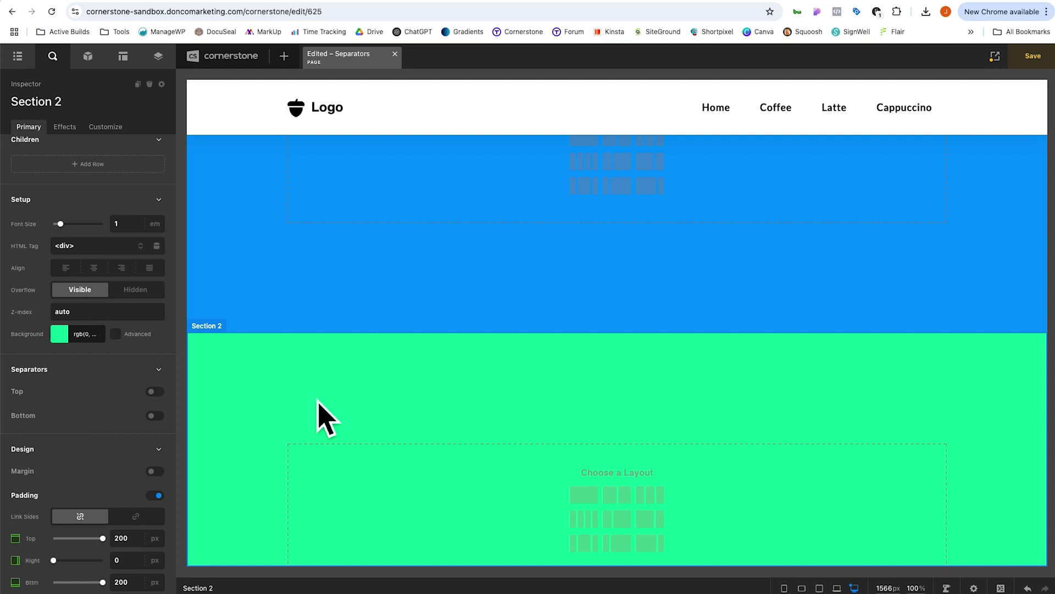
{"action": "scroll", "coordinate": [297, 406], "scroll_direction": "down", "scroll_amount": 4}
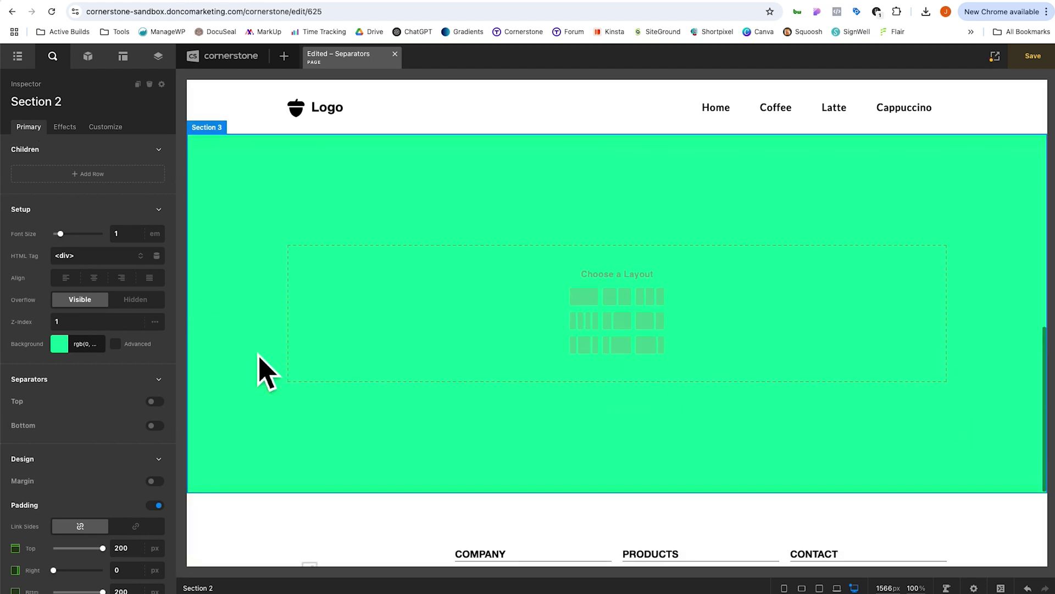
{"action": "left_click", "coordinate": [223, 362]}
{"action": "left_click", "coordinate": [91, 346]}
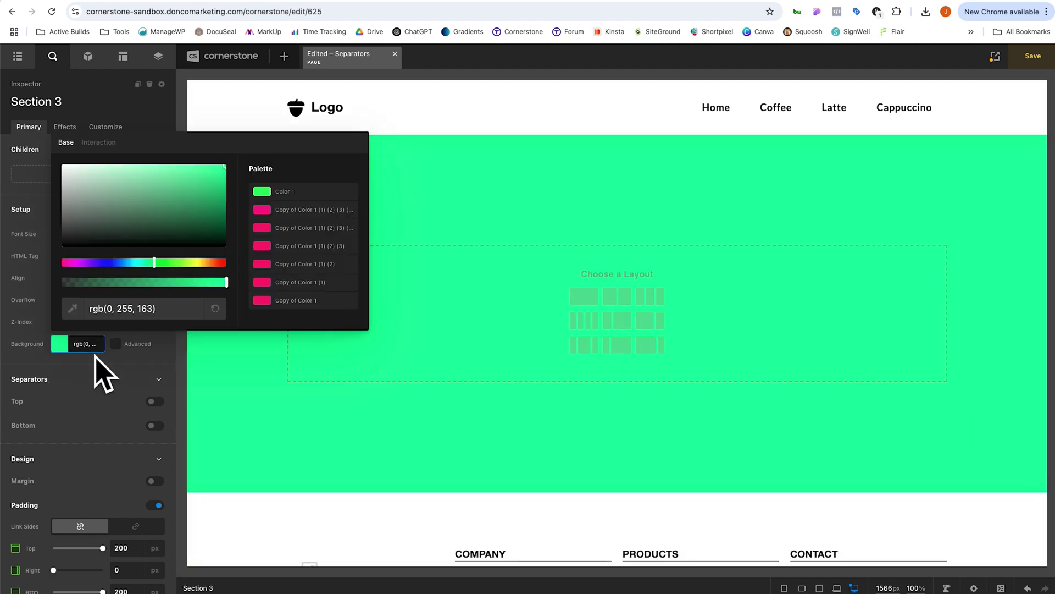
{"action": "left_click", "coordinate": [204, 262]}
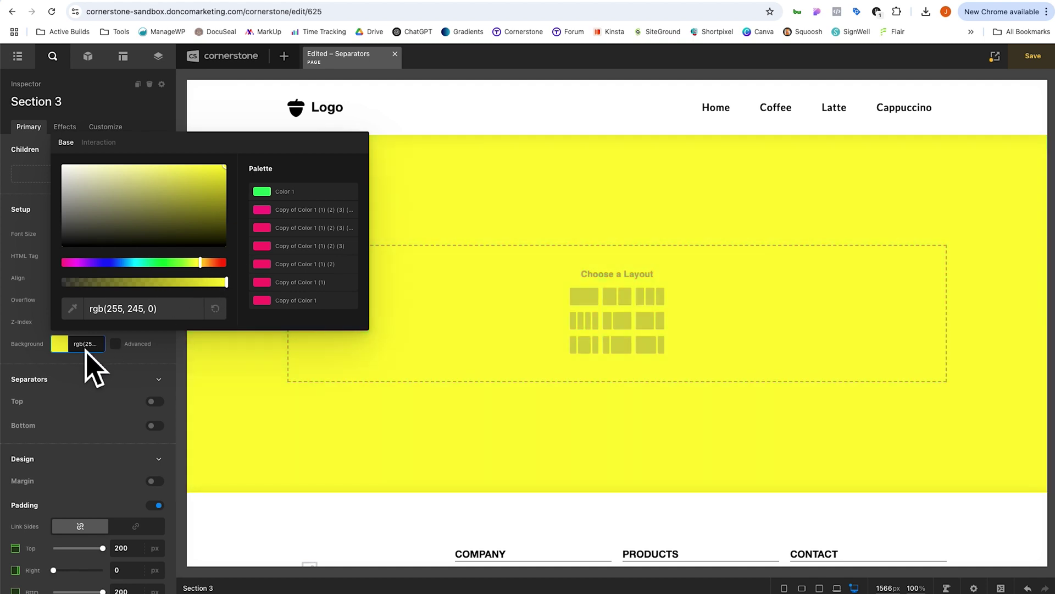
{"action": "left_click", "coordinate": [306, 424]}
{"action": "scroll", "coordinate": [308, 426], "scroll_direction": "up", "scroll_amount": 4}
{"action": "scroll", "coordinate": [306, 423], "scroll_direction": "up", "scroll_amount": 10}
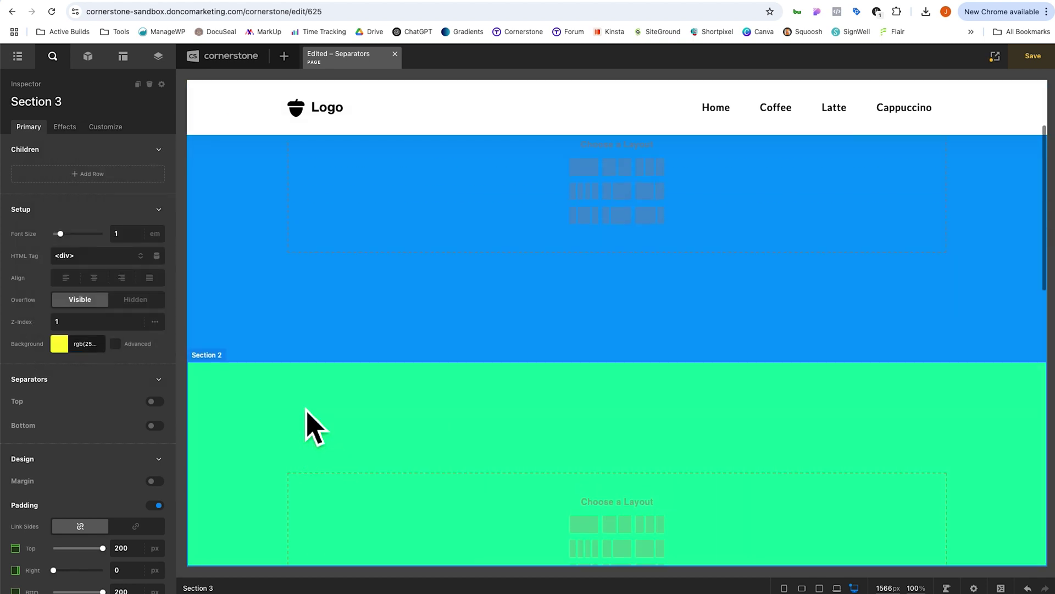
{"action": "scroll", "coordinate": [307, 423], "scroll_direction": "down", "scroll_amount": 15}
{"action": "scroll", "coordinate": [307, 423], "scroll_direction": "up", "scroll_amount": 12}
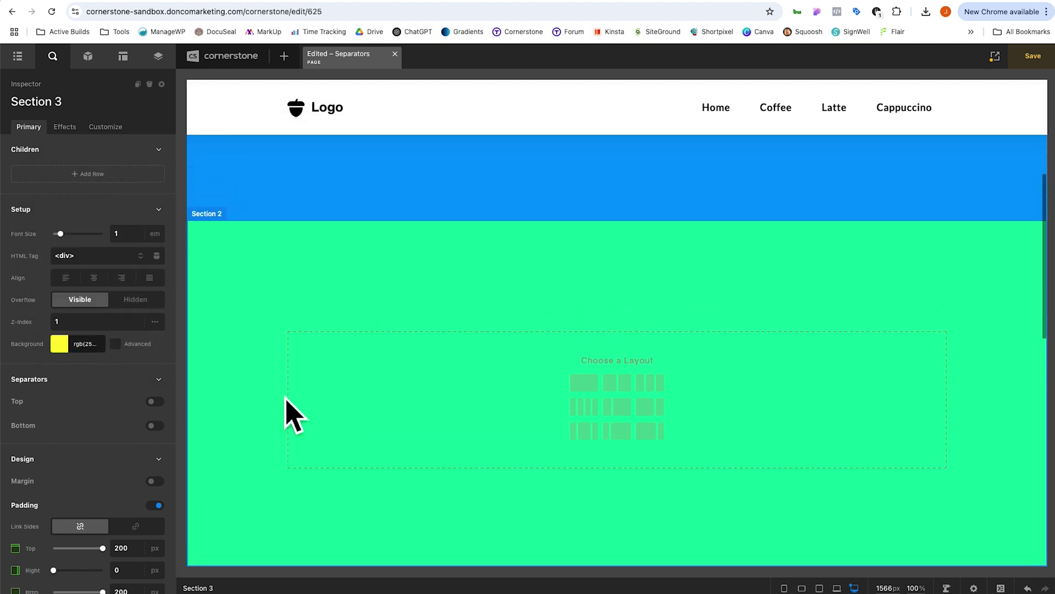
{"action": "scroll", "coordinate": [285, 415], "scroll_direction": "down", "scroll_amount": 4}
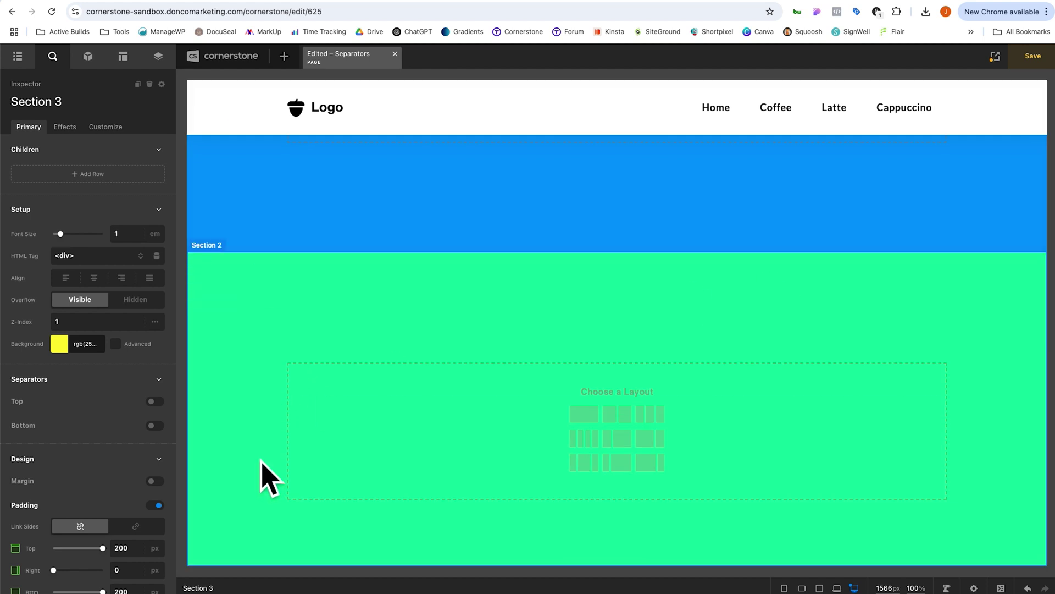
Add Angle In separators to the top and bottom of the green section.
{"action": "left_click", "coordinate": [250, 399]}
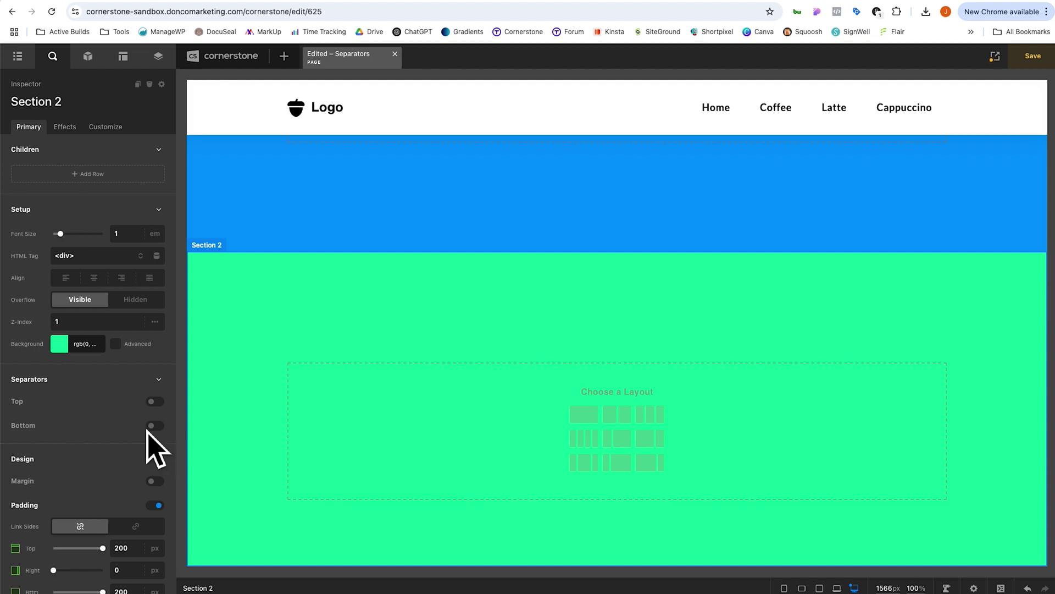
{"action": "left_click", "coordinate": [156, 402]}
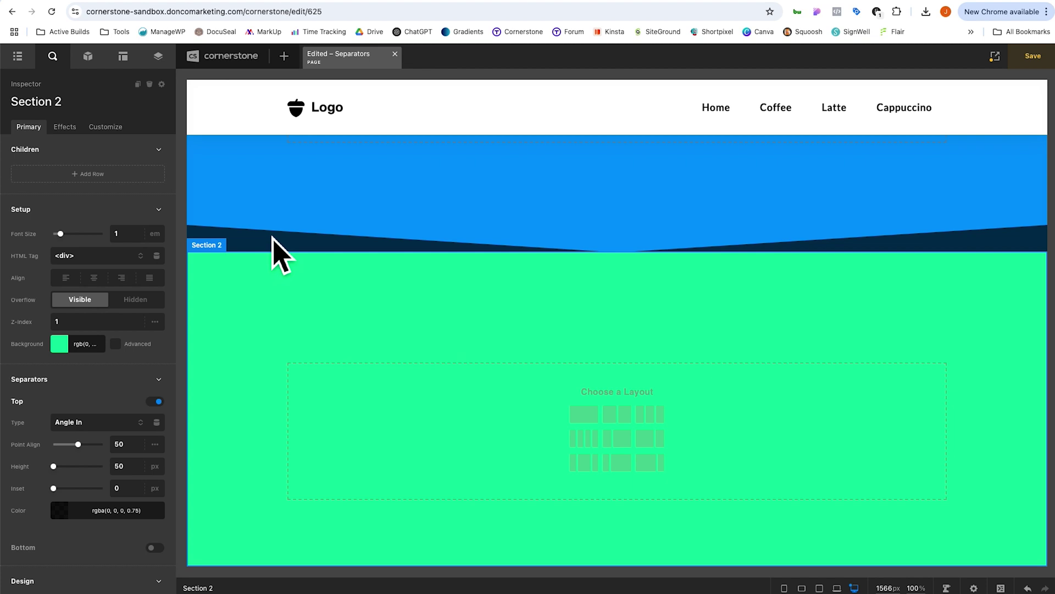
{"action": "scroll", "coordinate": [280, 253], "scroll_direction": "down", "scroll_amount": 3}
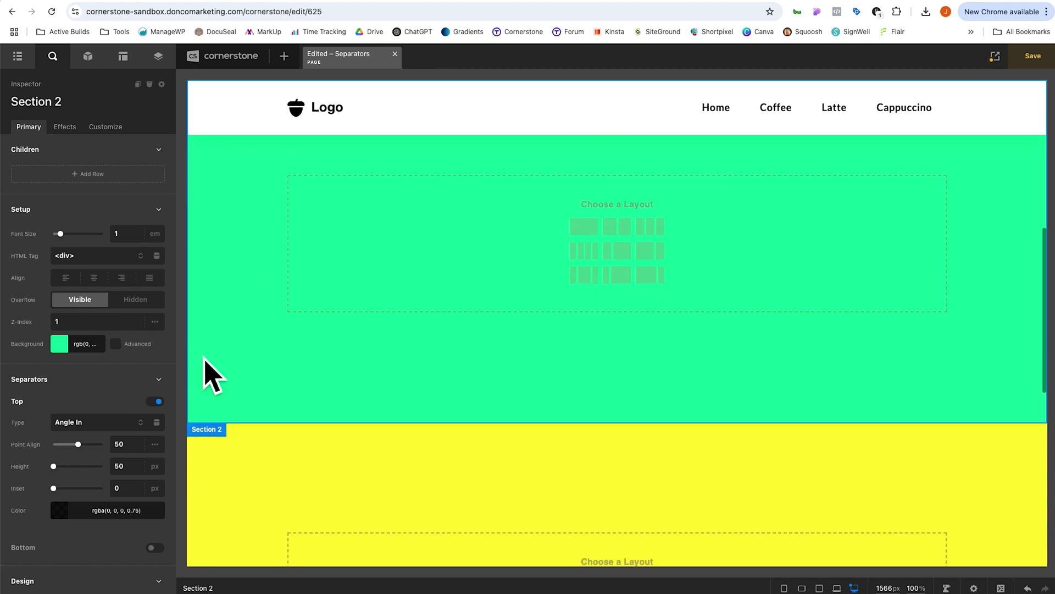
{"action": "left_click", "coordinate": [156, 548]}
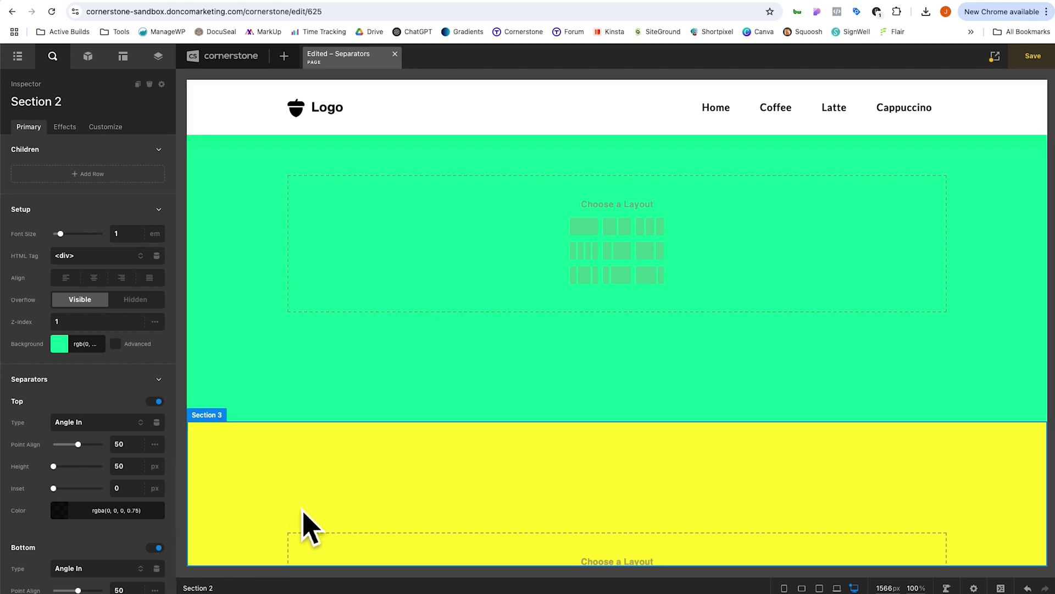
Set the green section's z-index to 3.
{"action": "left_click", "coordinate": [89, 324]}
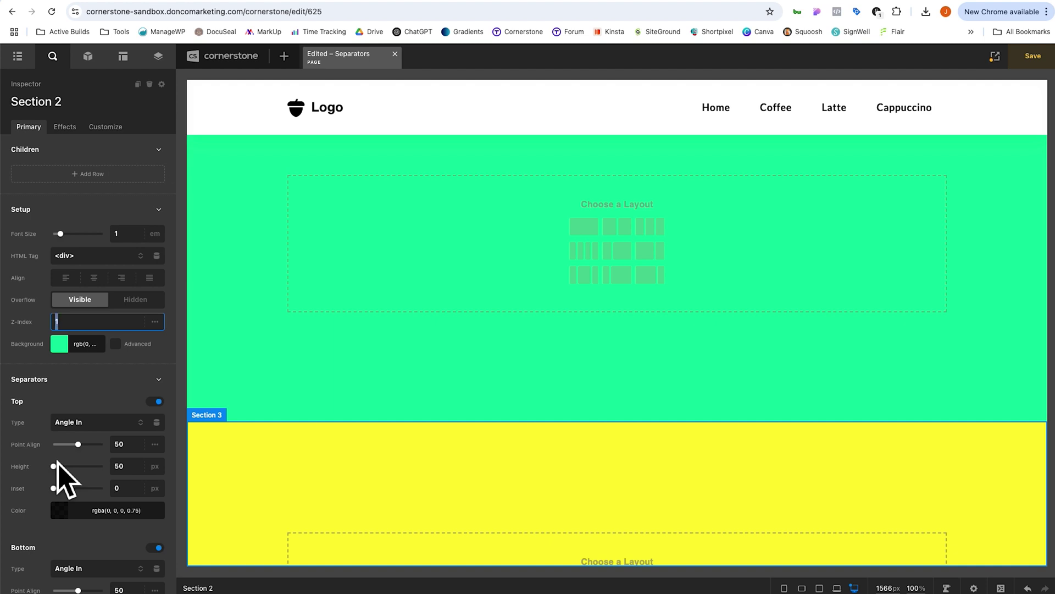
{"action": "type", "text": "3"}
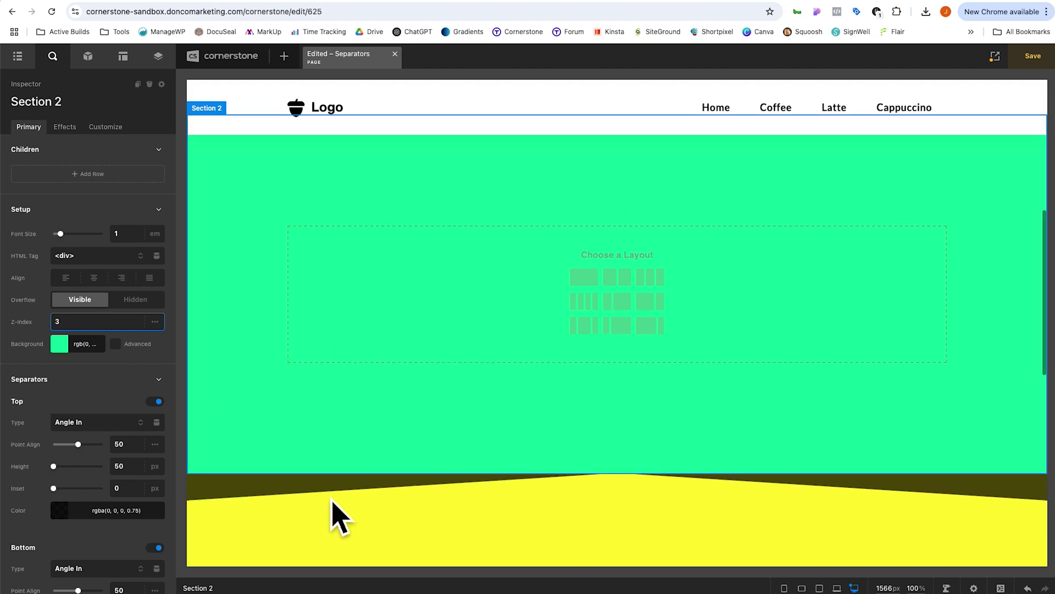
{"action": "scroll", "coordinate": [339, 517], "scroll_direction": "up", "scroll_amount": 3}
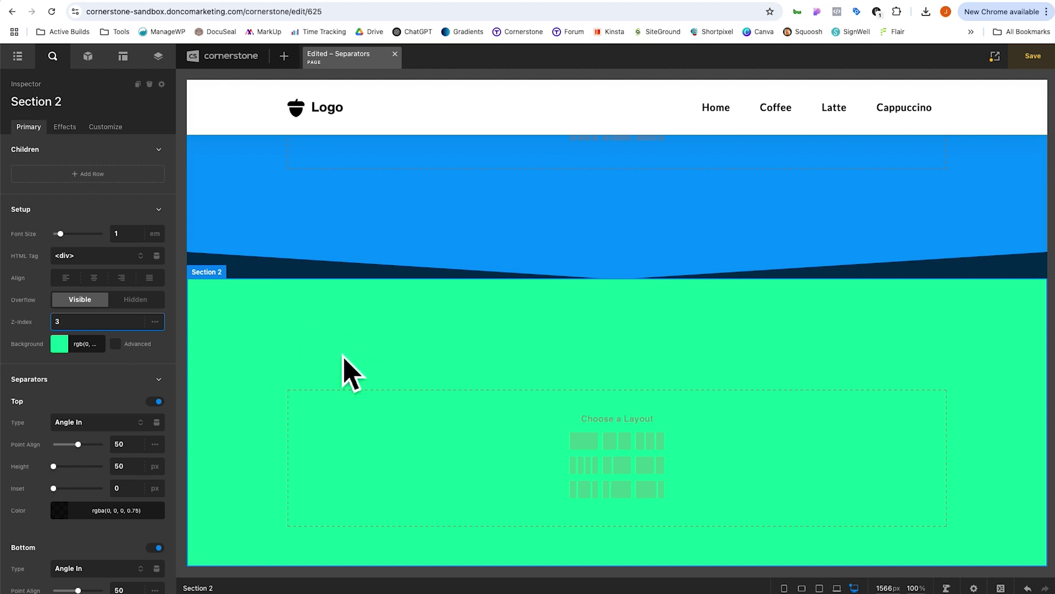
{"action": "scroll", "coordinate": [343, 356], "scroll_direction": "down", "scroll_amount": 5}
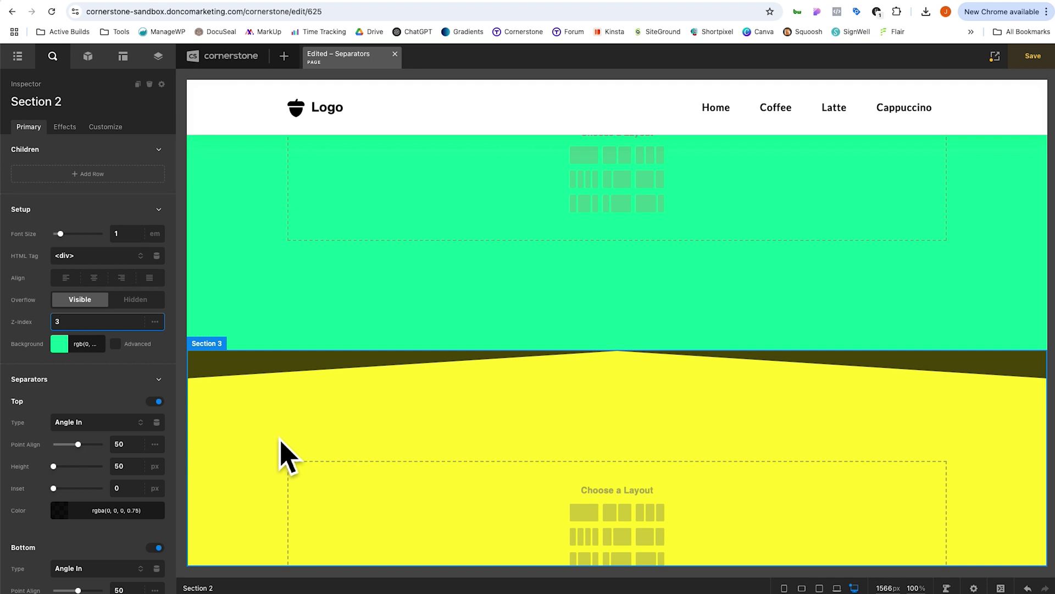
{"action": "scroll", "coordinate": [286, 456], "scroll_direction": "up", "scroll_amount": 5}
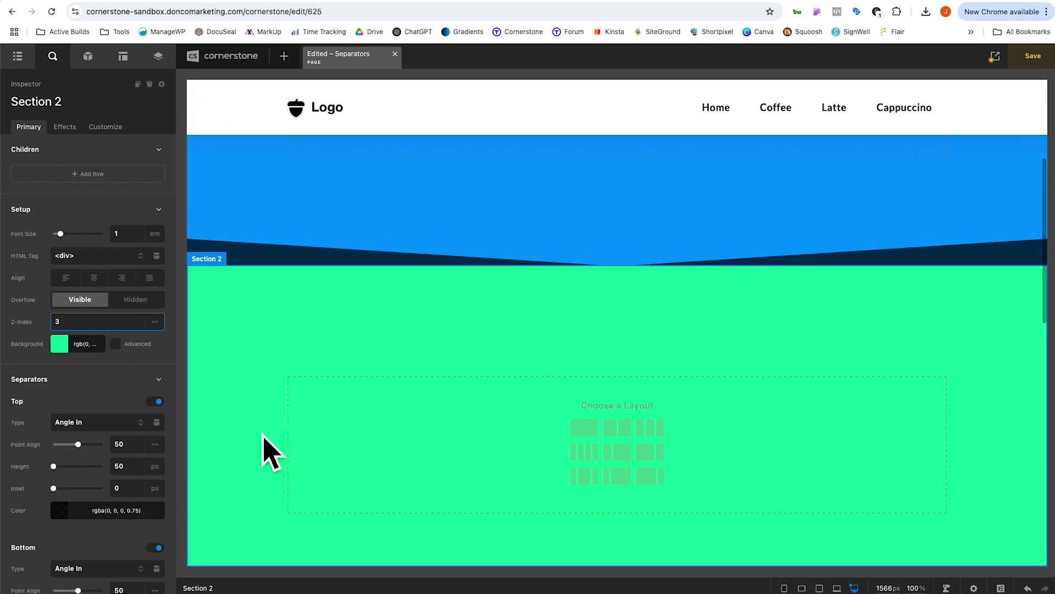
{"action": "scroll", "coordinate": [91, 431], "scroll_direction": "down", "scroll_amount": 3}
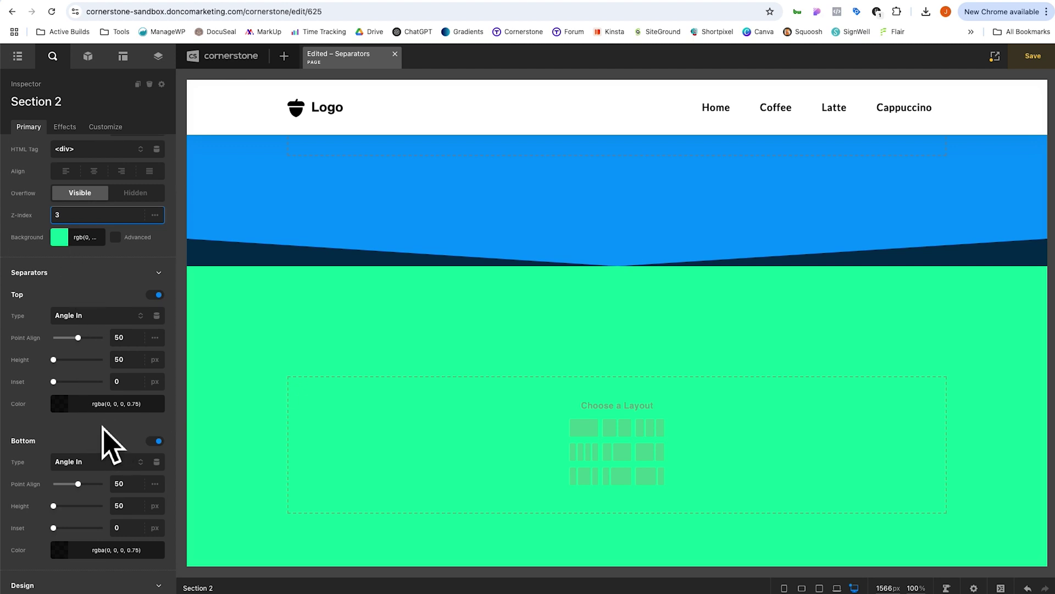
Colour both of Section 2's separators with the sampled section green #0cfba3.
{"action": "left_click", "coordinate": [82, 406]}
{"action": "left_click", "coordinate": [72, 369]}
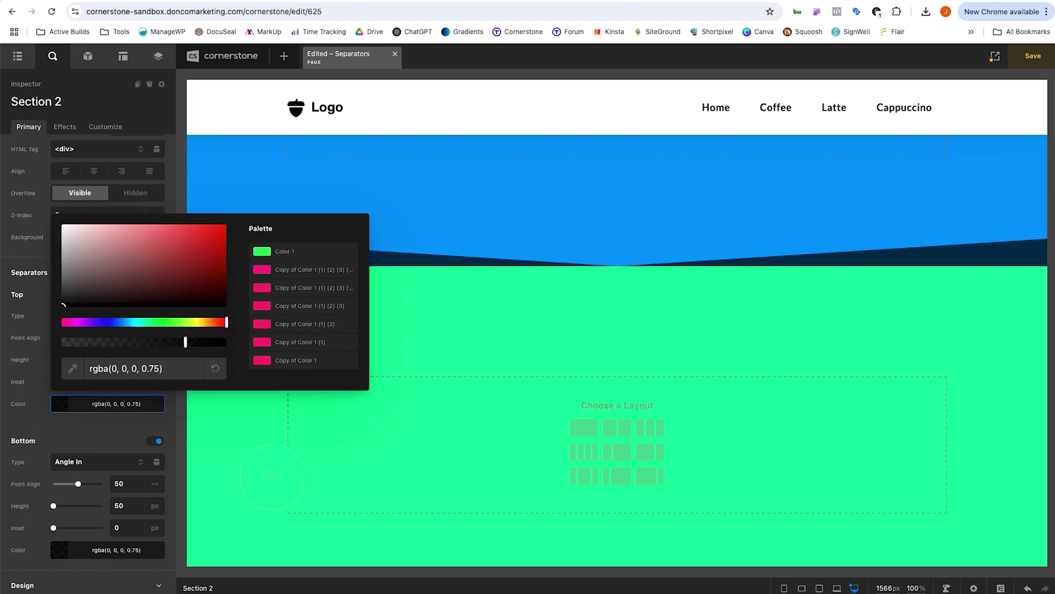
{"action": "left_click", "coordinate": [266, 500]}
{"action": "left_click", "coordinate": [91, 428]}
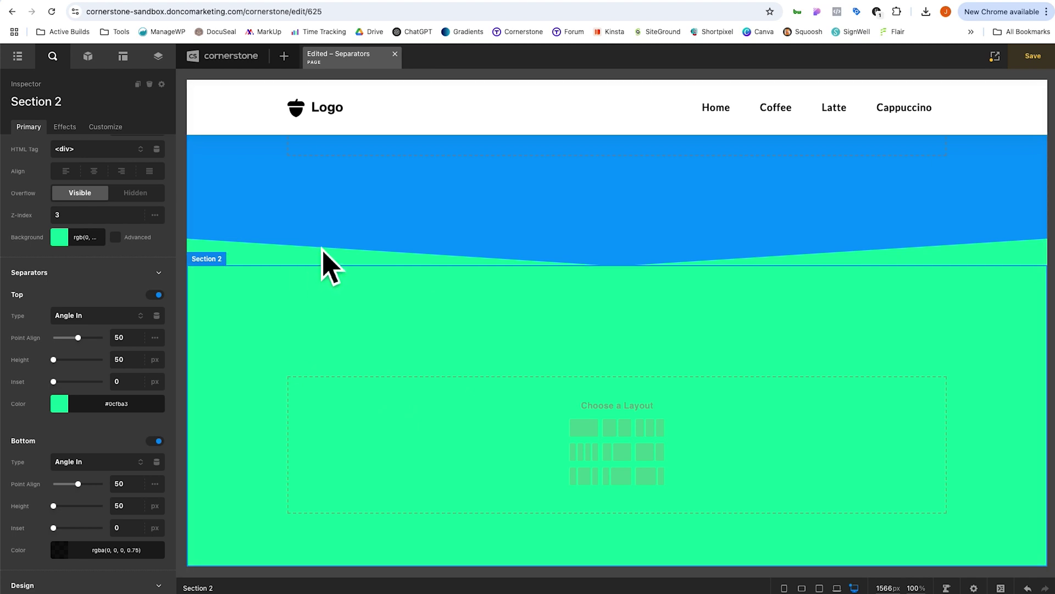
{"action": "scroll", "coordinate": [296, 406], "scroll_direction": "down", "scroll_amount": 2}
{"action": "scroll", "coordinate": [296, 406], "scroll_direction": "down", "scroll_amount": 2}
{"action": "left_click", "coordinate": [86, 549]}
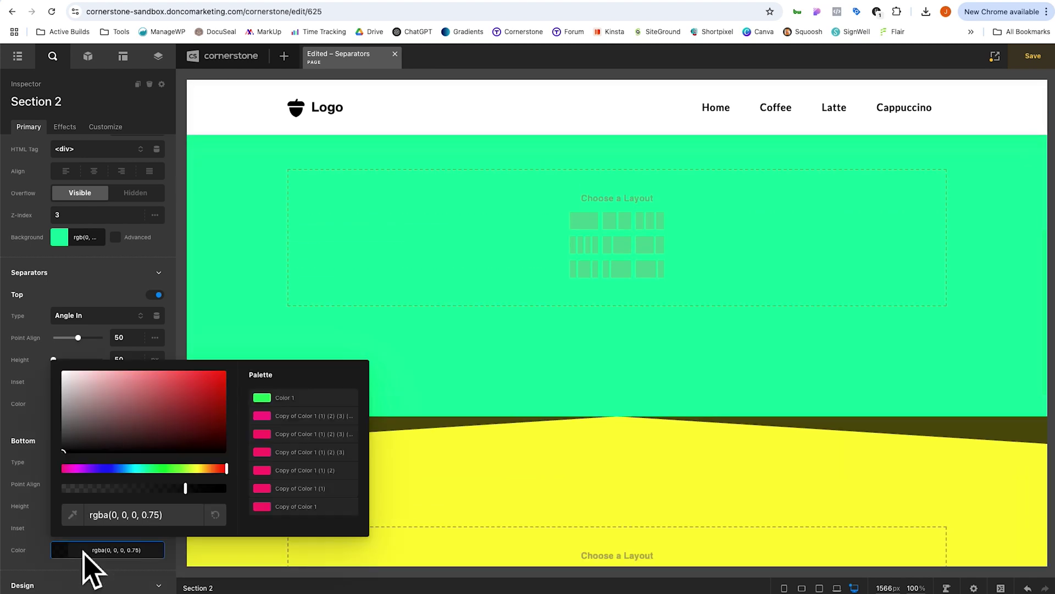
{"action": "left_click", "coordinate": [72, 514]}
{"action": "left_click", "coordinate": [240, 296]}
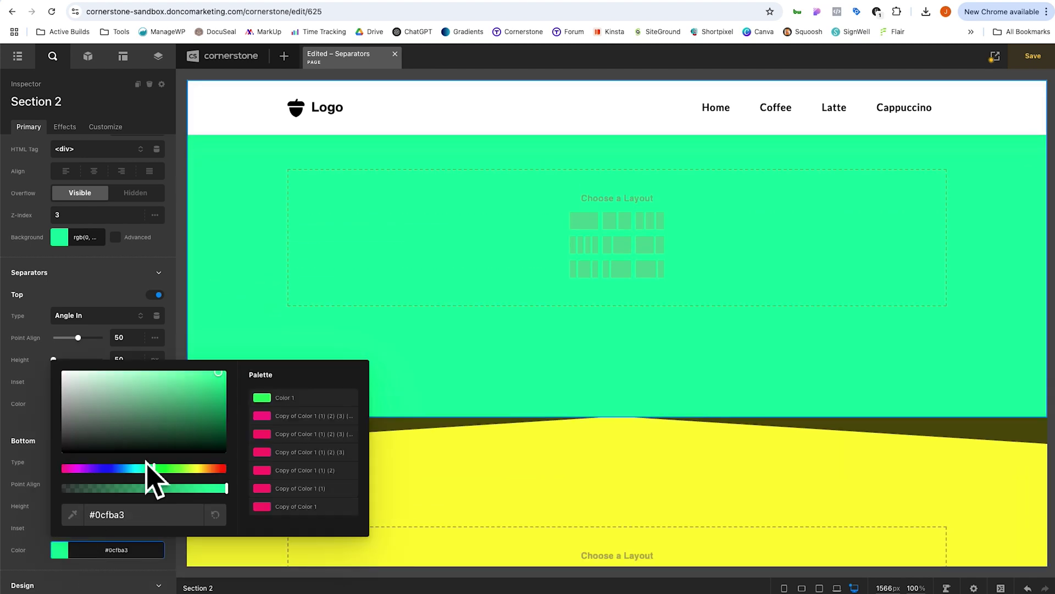
{"action": "left_click", "coordinate": [106, 565]}
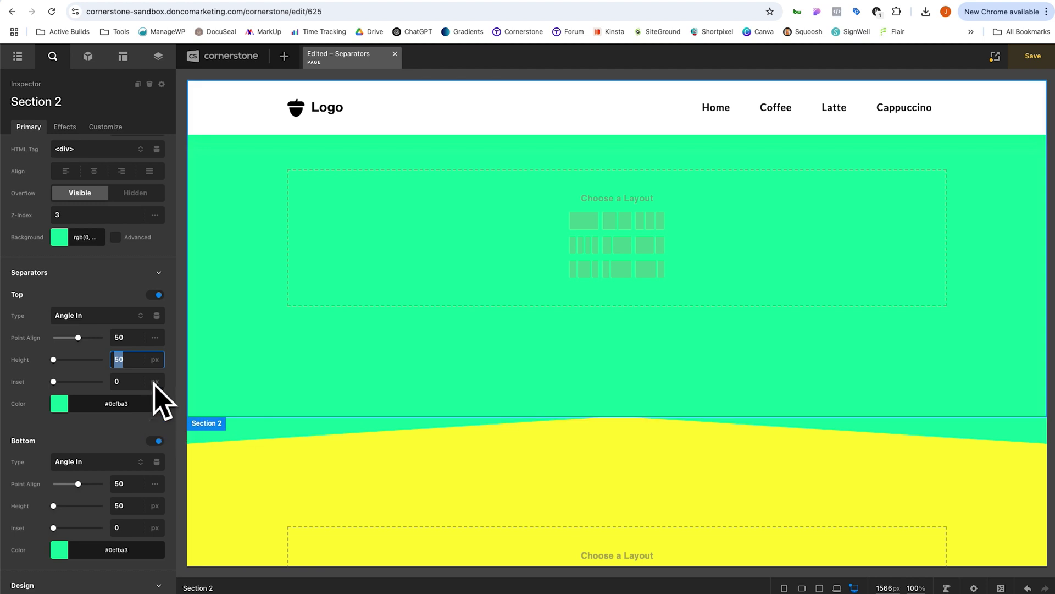
Set the top separator to 150 px height with point align 100.
{"action": "scroll", "coordinate": [330, 486], "scroll_direction": "up", "scroll_amount": 1}
{"action": "scroll", "coordinate": [330, 486], "scroll_direction": "up", "scroll_amount": 5}
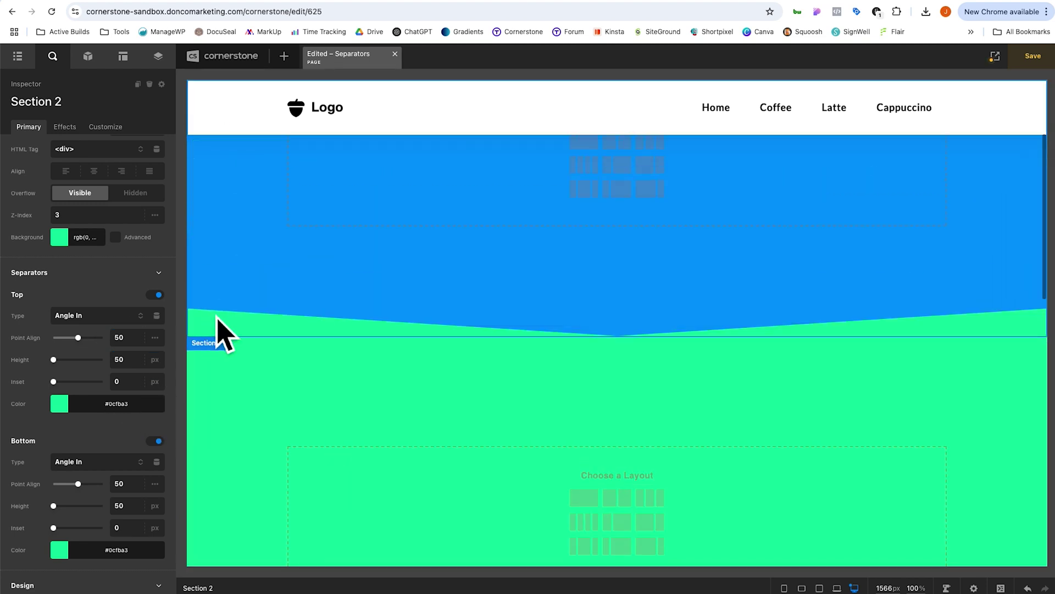
{"action": "left_click", "coordinate": [118, 359]}
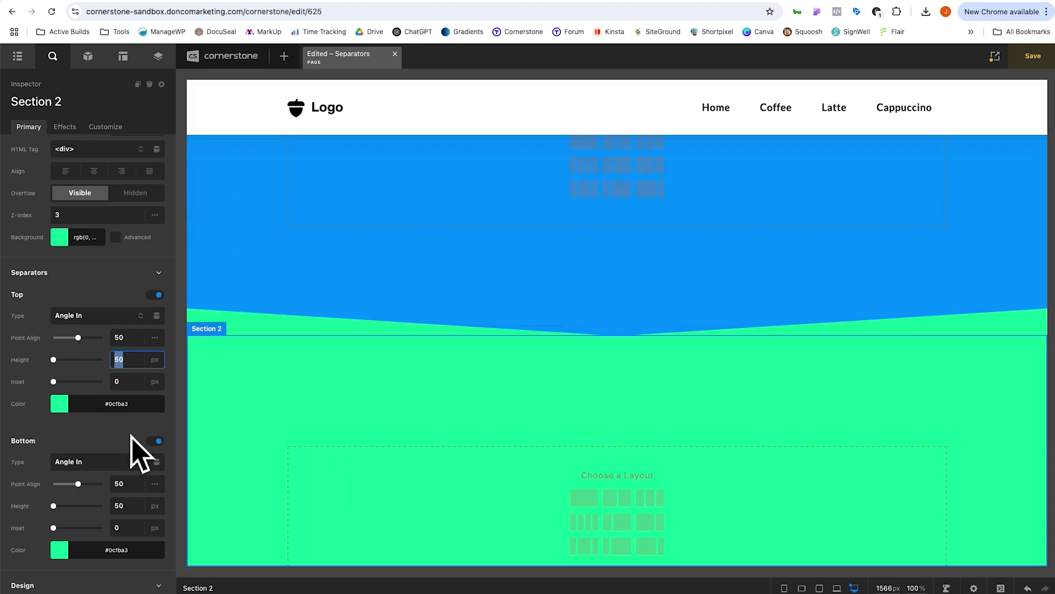
{"action": "type", "text": "150"}
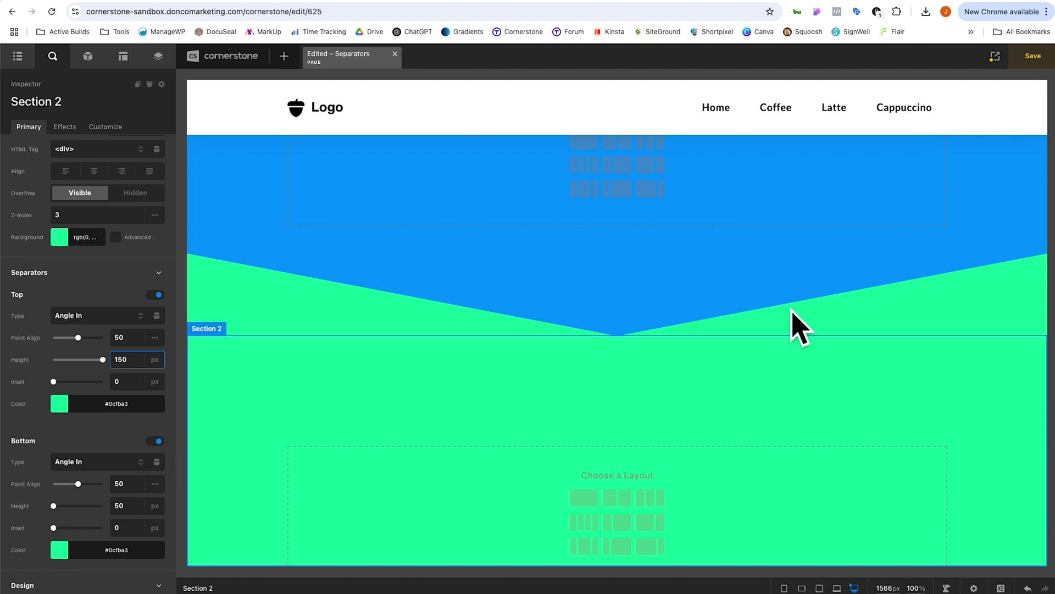
{"action": "double_click", "coordinate": [121, 337]}
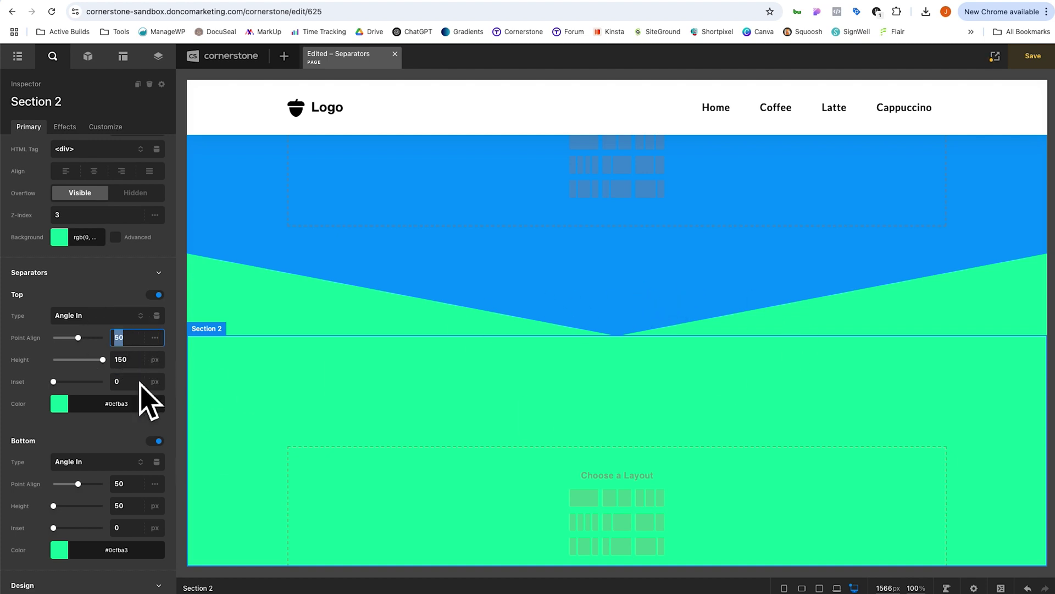
{"action": "type", "text": "0"}
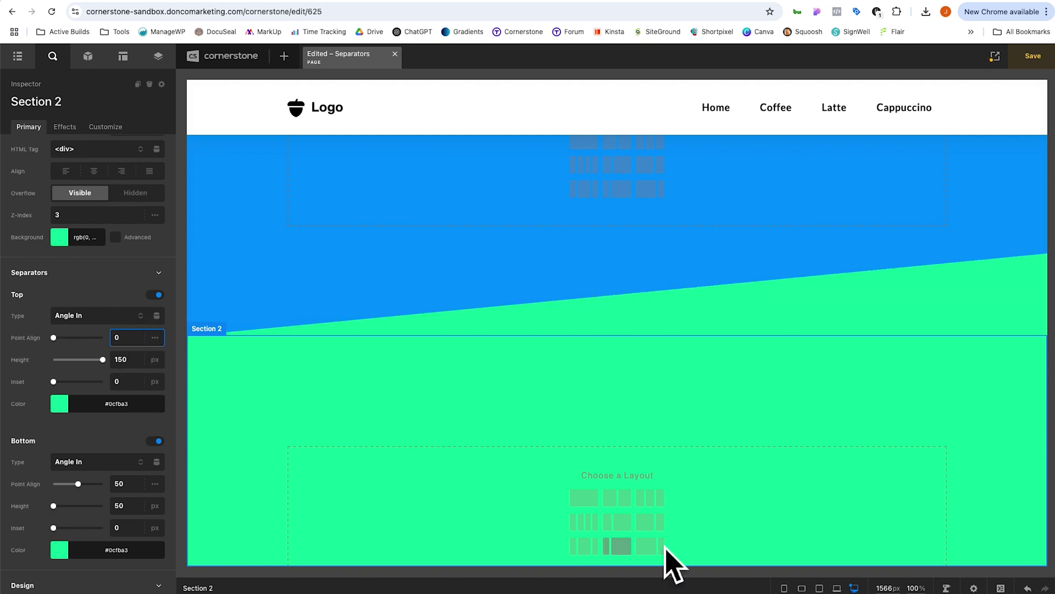
{"action": "key", "text": "Up"}
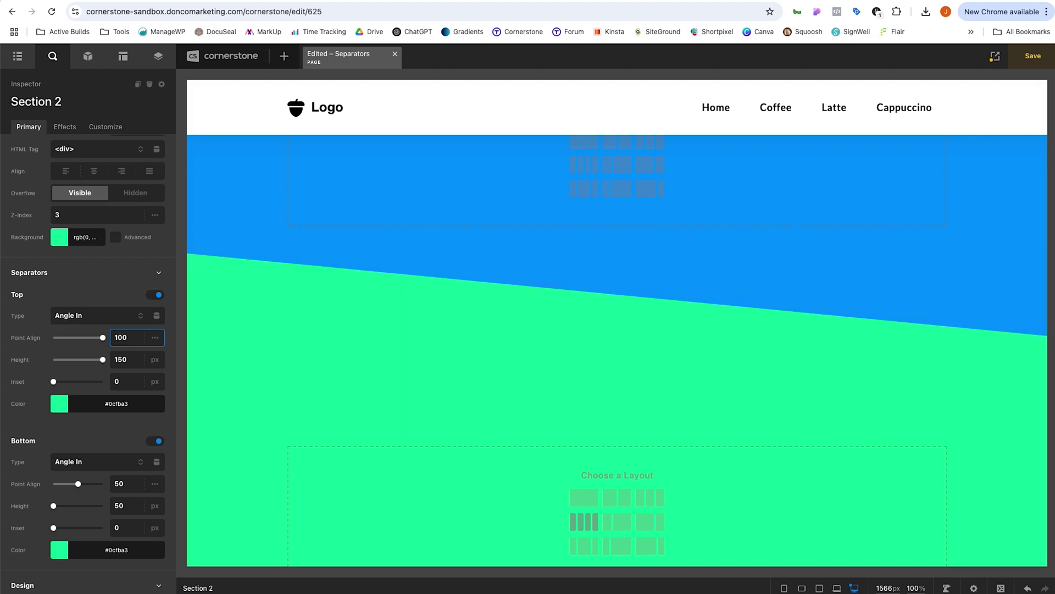
Set the bottom separator to 100 px height with point align 0.
{"action": "scroll", "coordinate": [502, 424], "scroll_direction": "down", "scroll_amount": 5}
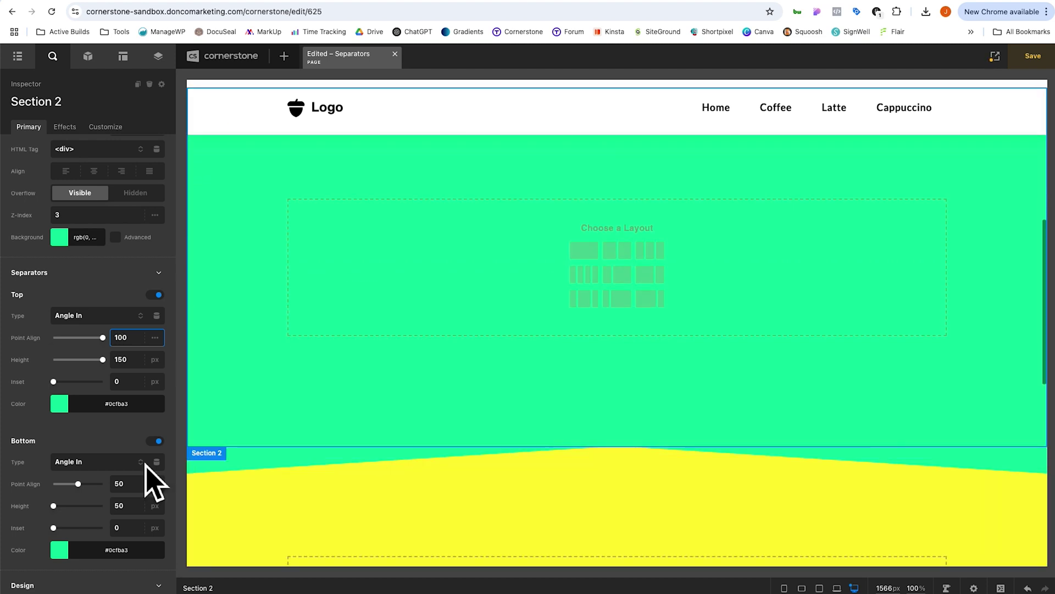
{"action": "left_click", "coordinate": [130, 506]}
{"action": "type", "text": "100"}
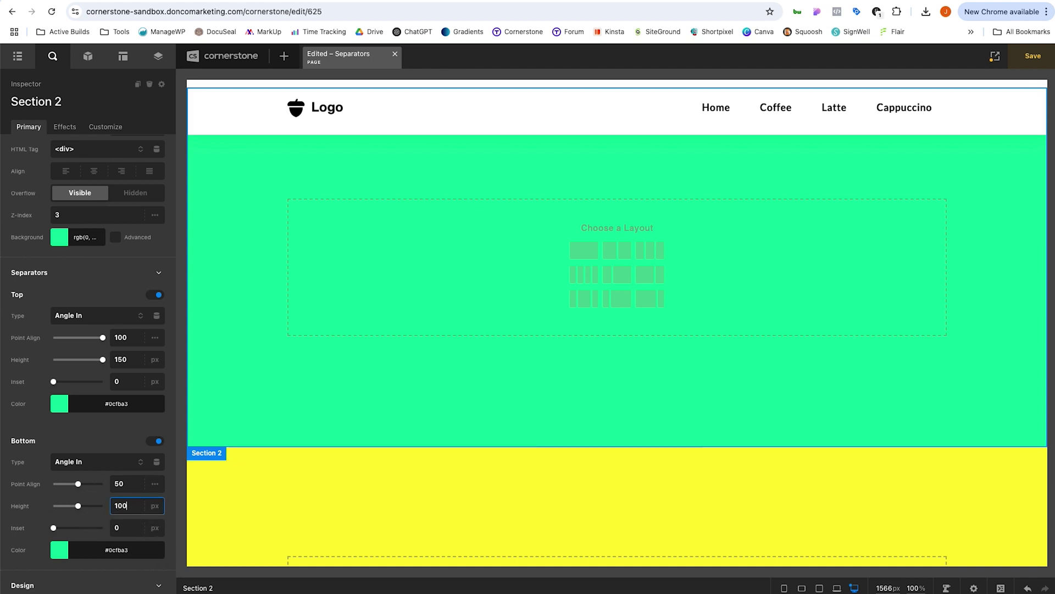
{"action": "left_click", "coordinate": [127, 489]}
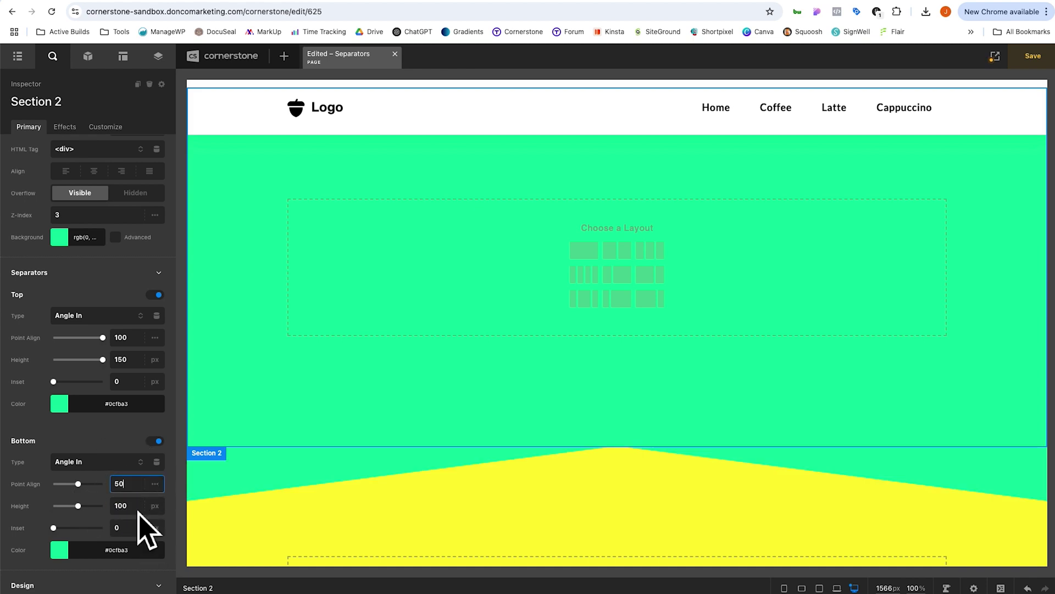
{"action": "key", "text": "BackSpace"}
{"action": "key", "text": "BackSpace"}
{"action": "type", "text": "0"}
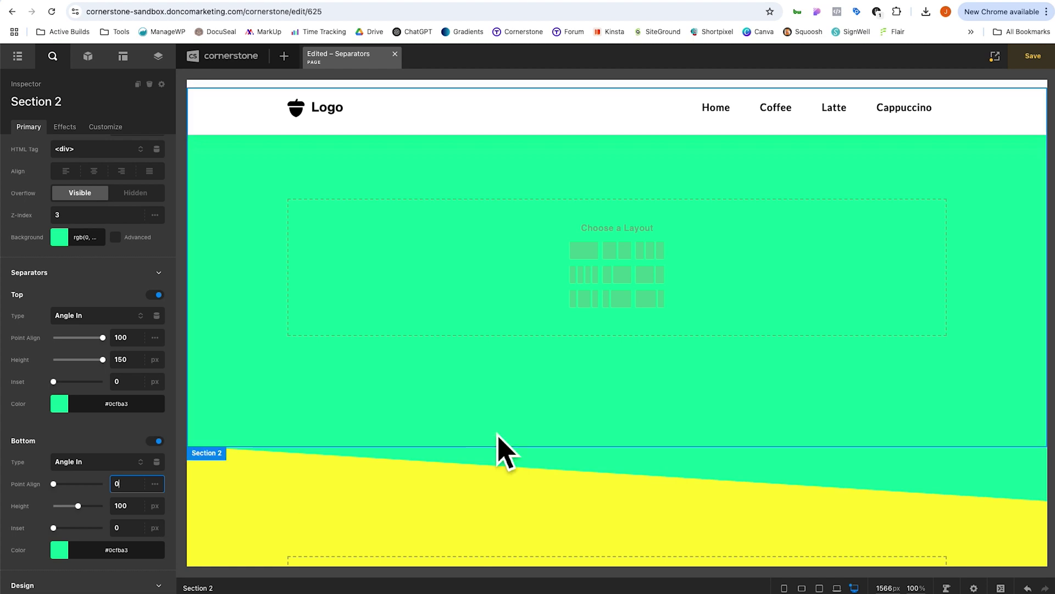
{"action": "scroll", "coordinate": [495, 440], "scroll_direction": "up", "scroll_amount": 3}
{"action": "scroll", "coordinate": [483, 453], "scroll_direction": "down", "scroll_amount": 5}
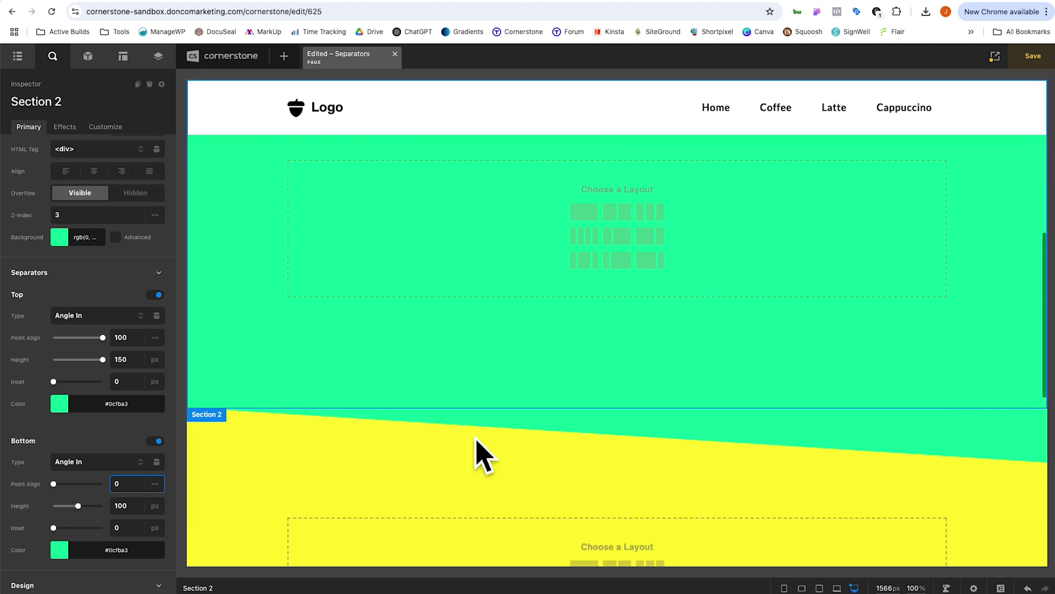
{"action": "scroll", "coordinate": [208, 448], "scroll_direction": "up", "scroll_amount": 2}
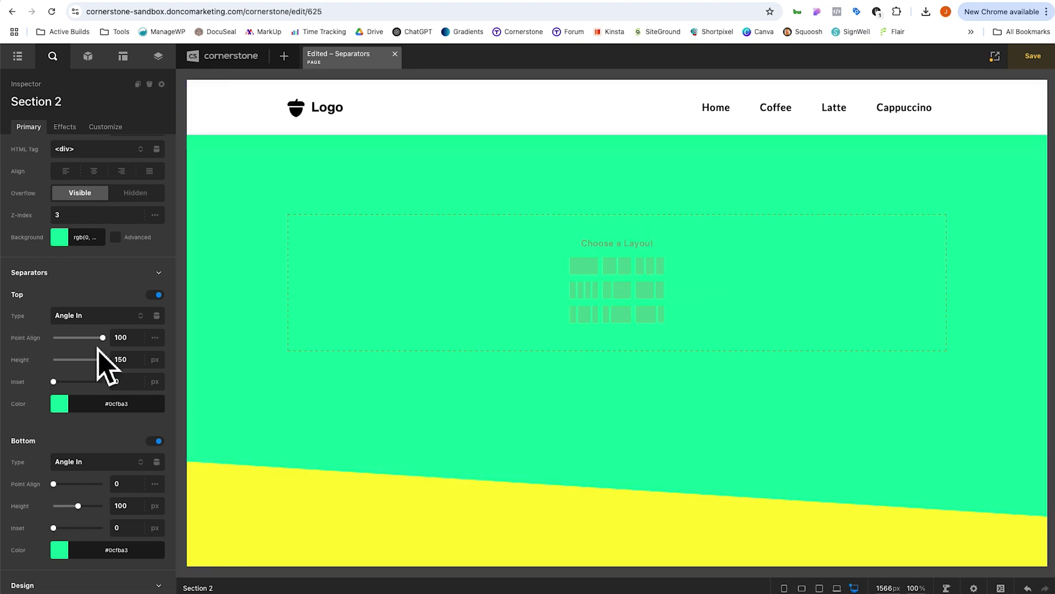
{"action": "scroll", "coordinate": [306, 464], "scroll_direction": "up", "scroll_amount": 5}
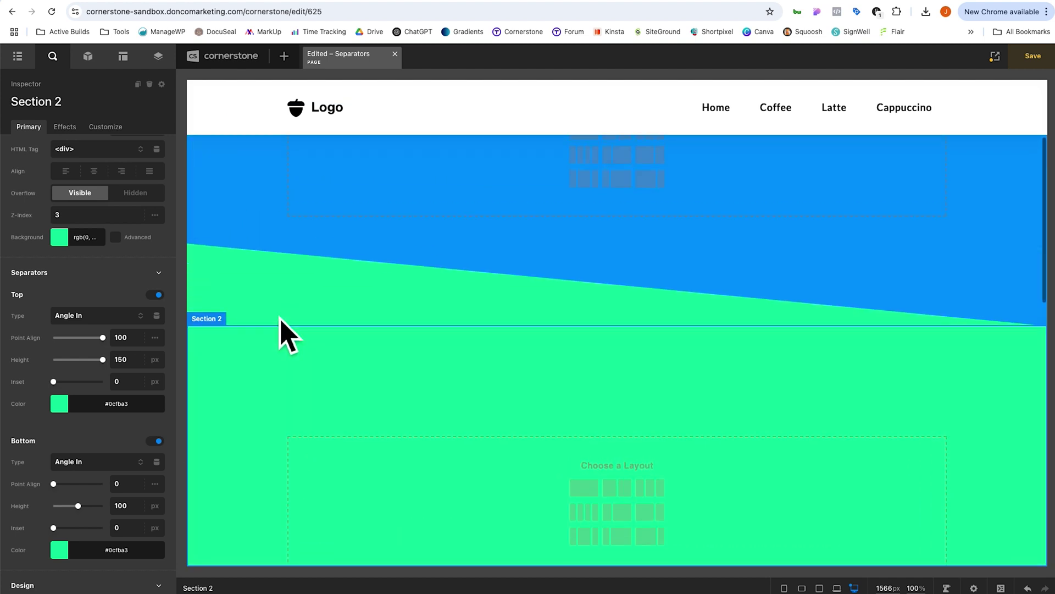
Make the top separator a Curve Out and enter a 250 px height.
{"action": "left_click", "coordinate": [101, 317]}
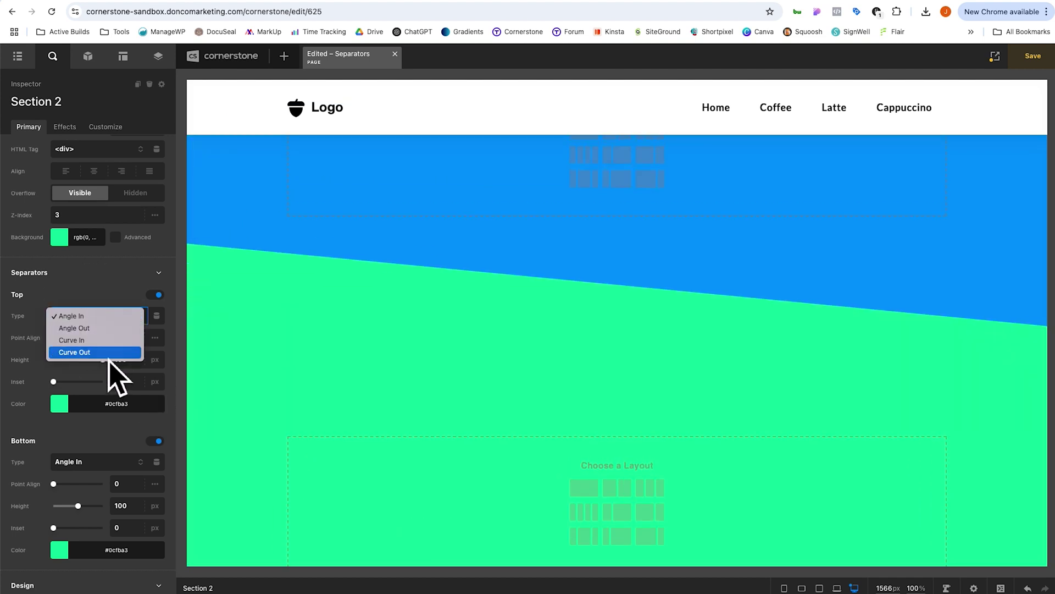
{"action": "left_click", "coordinate": [88, 352]}
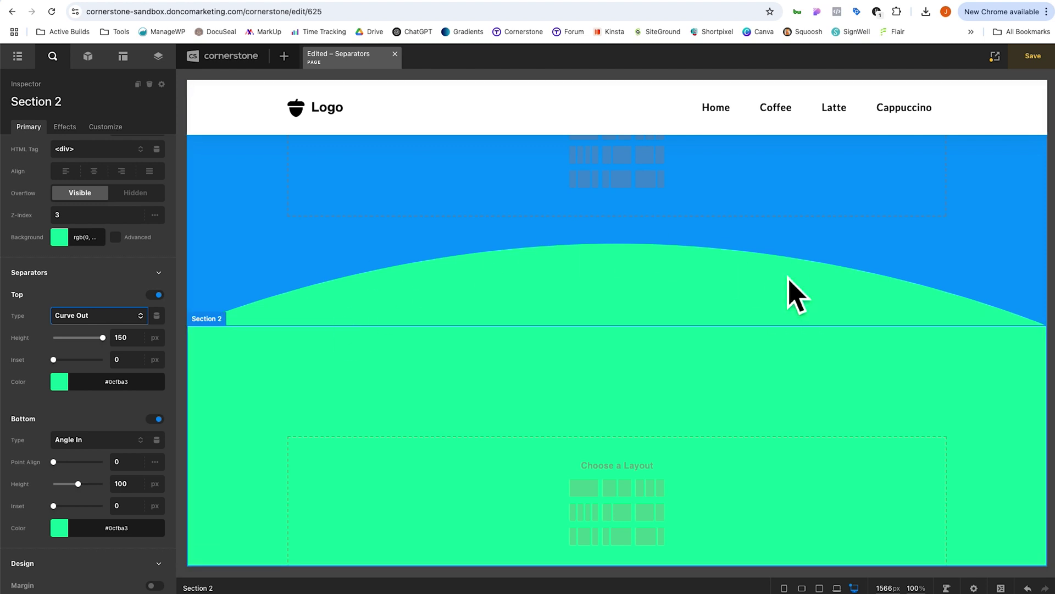
{"action": "left_click", "coordinate": [117, 337]}
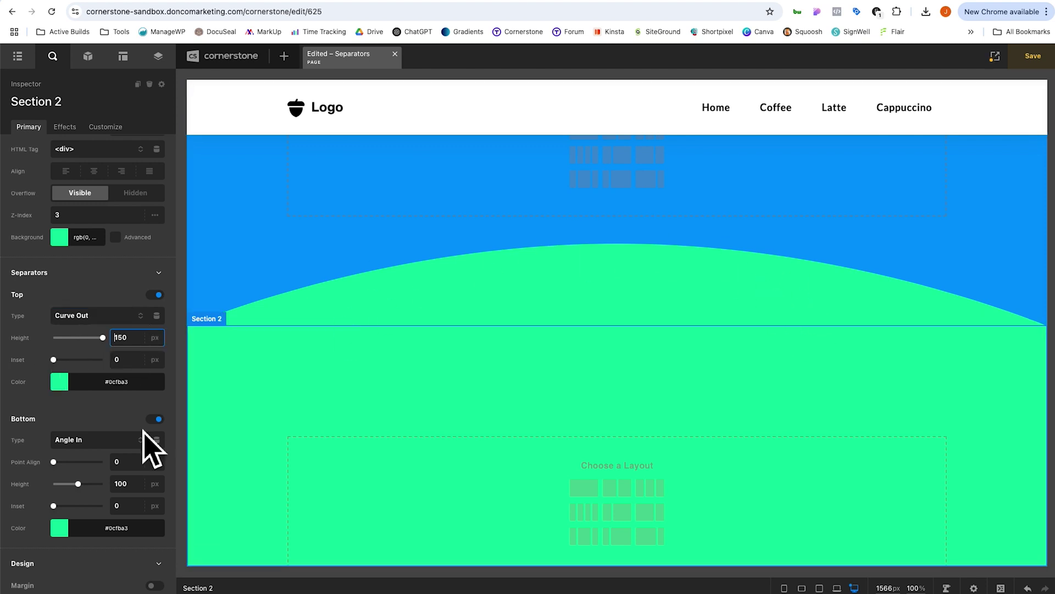
{"action": "type", "text": "50"}
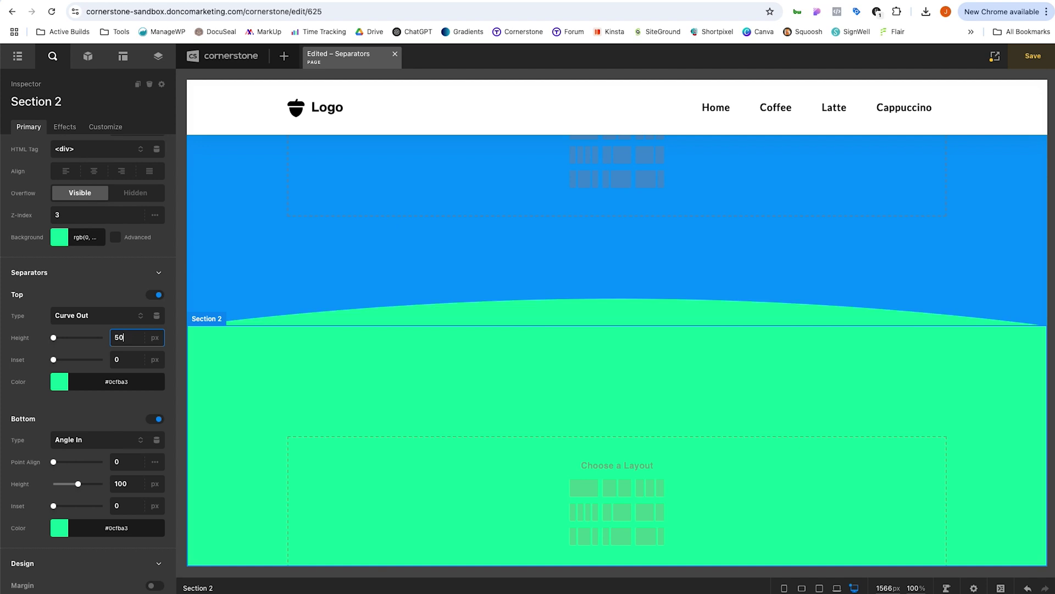
{"action": "type", "text": "250"}
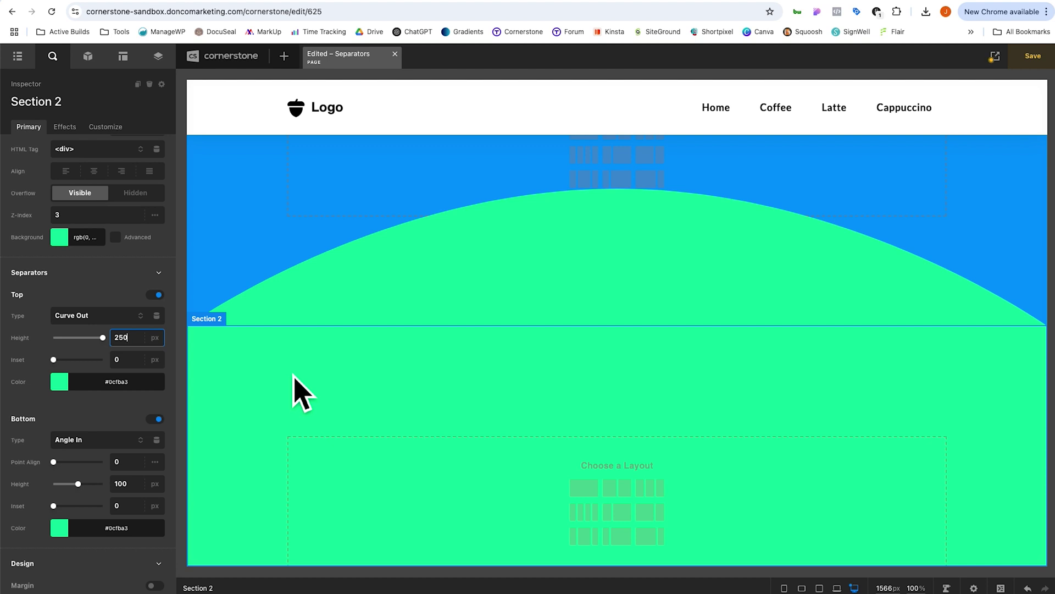
Remove both the top and bottom separators from Section 2.
{"action": "left_click", "coordinate": [161, 301]}
{"action": "left_click", "coordinate": [158, 296]}
{"action": "left_click", "coordinate": [155, 317]}
{"action": "scroll", "coordinate": [258, 393], "scroll_direction": "down", "scroll_amount": 3}
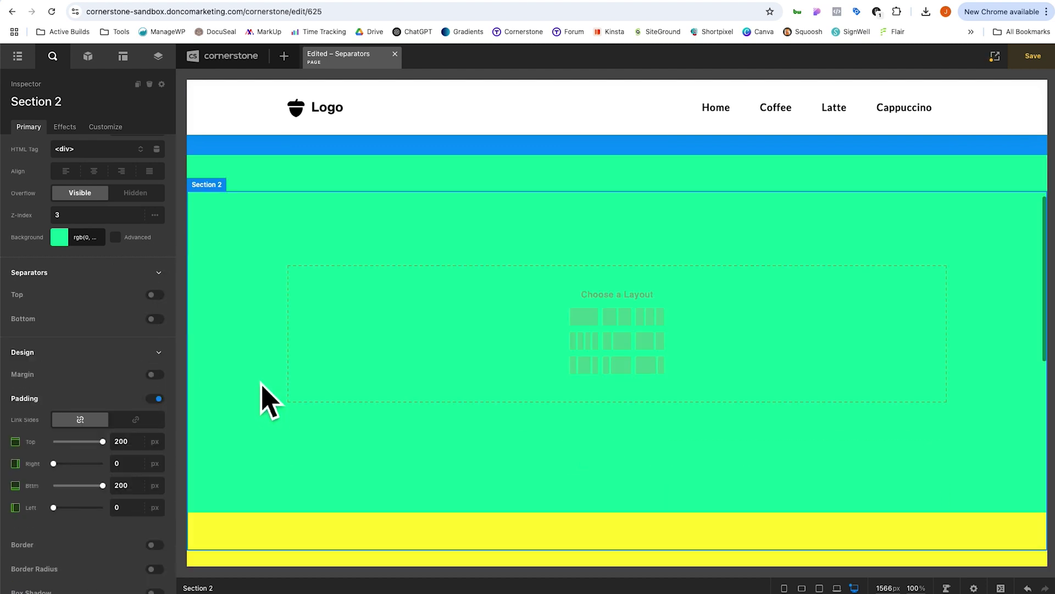
{"action": "scroll", "coordinate": [263, 393], "scroll_direction": "down", "scroll_amount": 10}
{"action": "scroll", "coordinate": [263, 398], "scroll_direction": "up", "scroll_amount": 15}
{"action": "scroll", "coordinate": [226, 440], "scroll_direction": "down", "scroll_amount": 3}
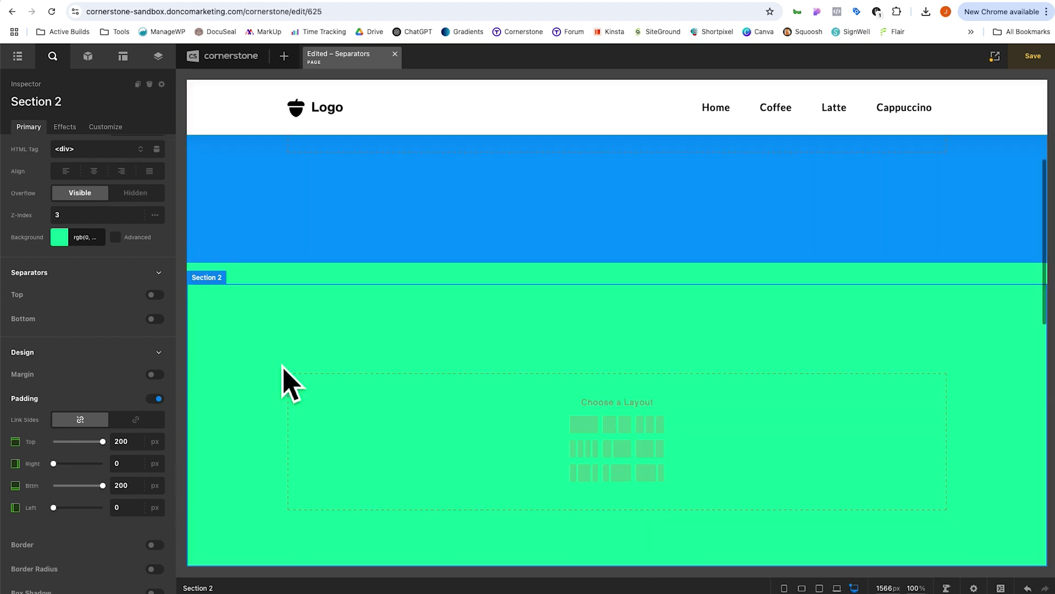
{"action": "scroll", "coordinate": [283, 374], "scroll_direction": "down", "scroll_amount": 10}
{"action": "scroll", "coordinate": [283, 377], "scroll_direction": "up", "scroll_amount": 15}
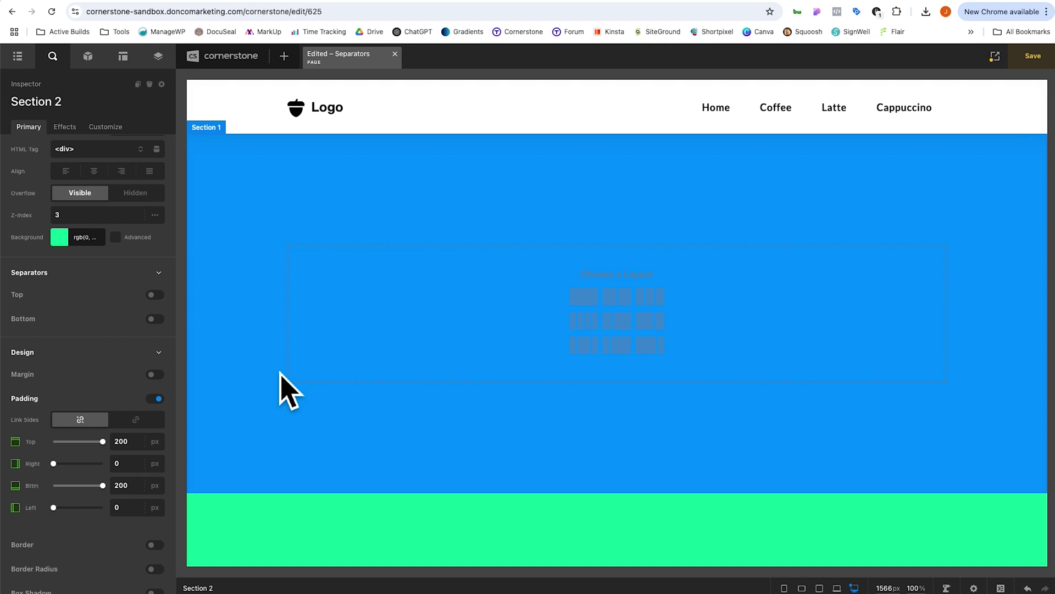
Select the blue Section 1 and bring up its element library for adding a child.
{"action": "left_click", "coordinate": [269, 400]}
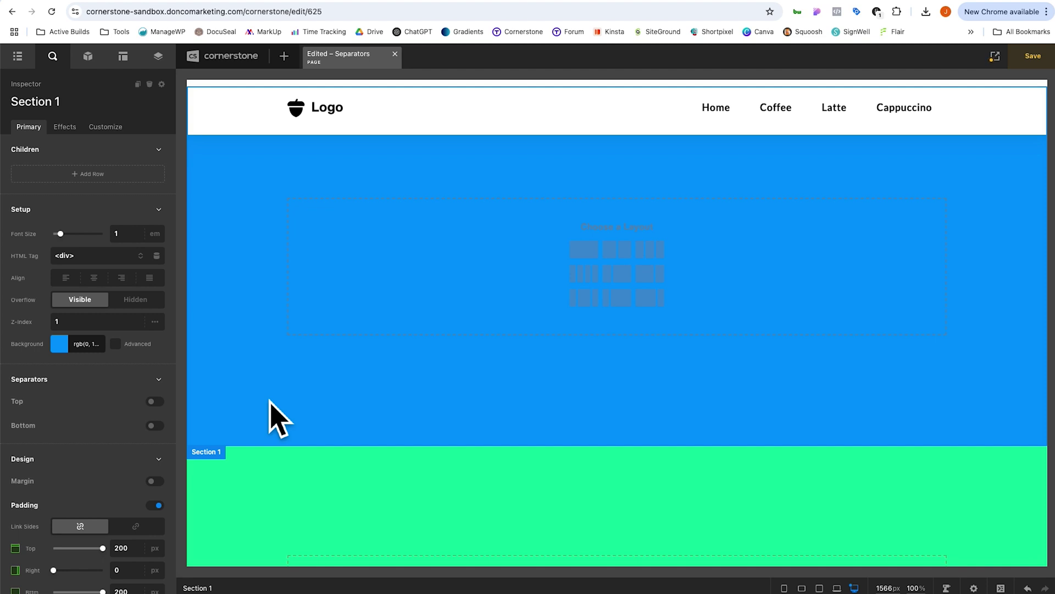
{"action": "left_click", "coordinate": [269, 401]}
{"action": "scroll", "coordinate": [269, 428], "scroll_direction": "down", "scroll_amount": 2}
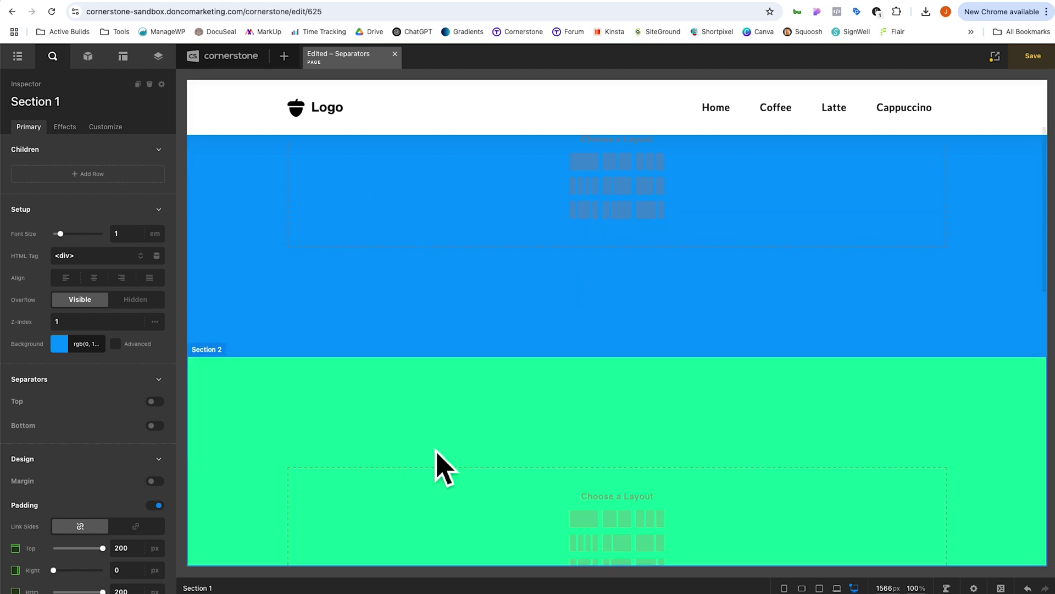
{"action": "left_click", "coordinate": [321, 448]}
{"action": "left_click", "coordinate": [271, 347]}
{"action": "scroll", "coordinate": [269, 355], "scroll_direction": "up", "scroll_amount": 2}
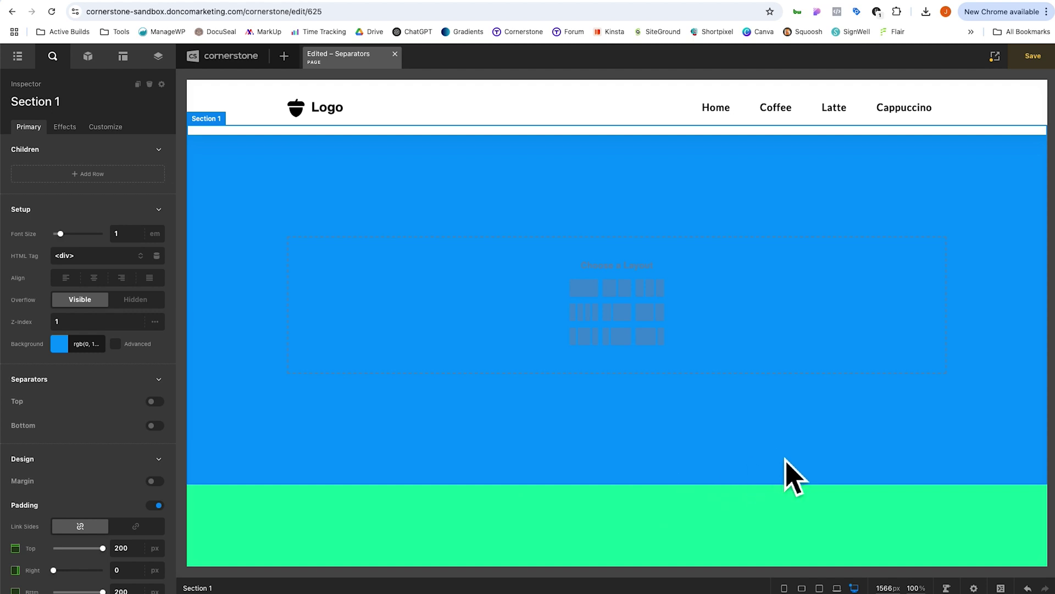
{"action": "scroll", "coordinate": [256, 458], "scroll_direction": "up", "scroll_amount": 1}
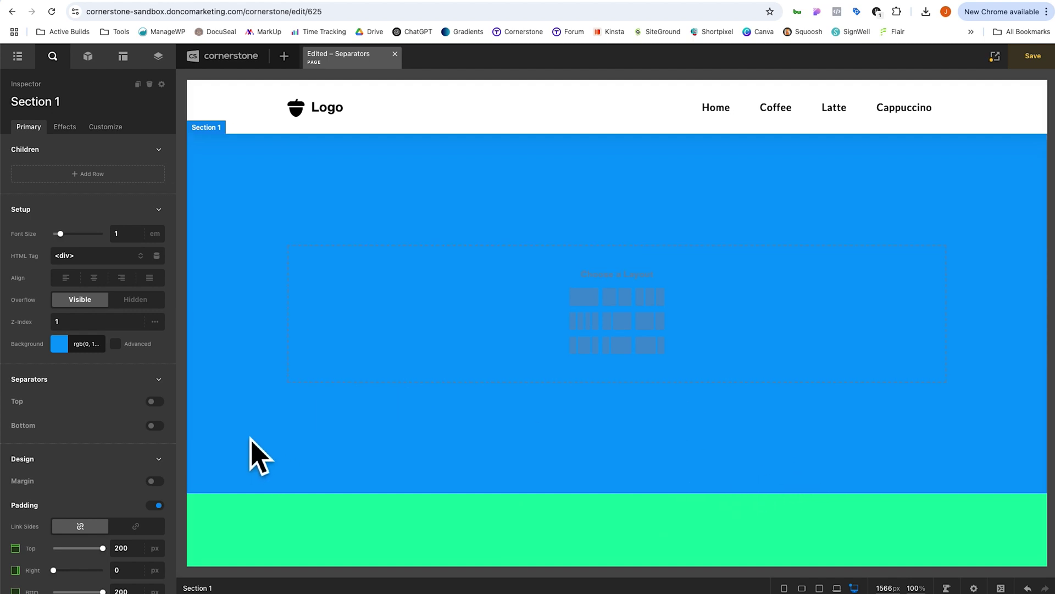
{"action": "left_click", "coordinate": [247, 437]}
Add a Div inside Section 1 and make it absolutely positioned.
{"action": "left_click", "coordinate": [100, 181]}
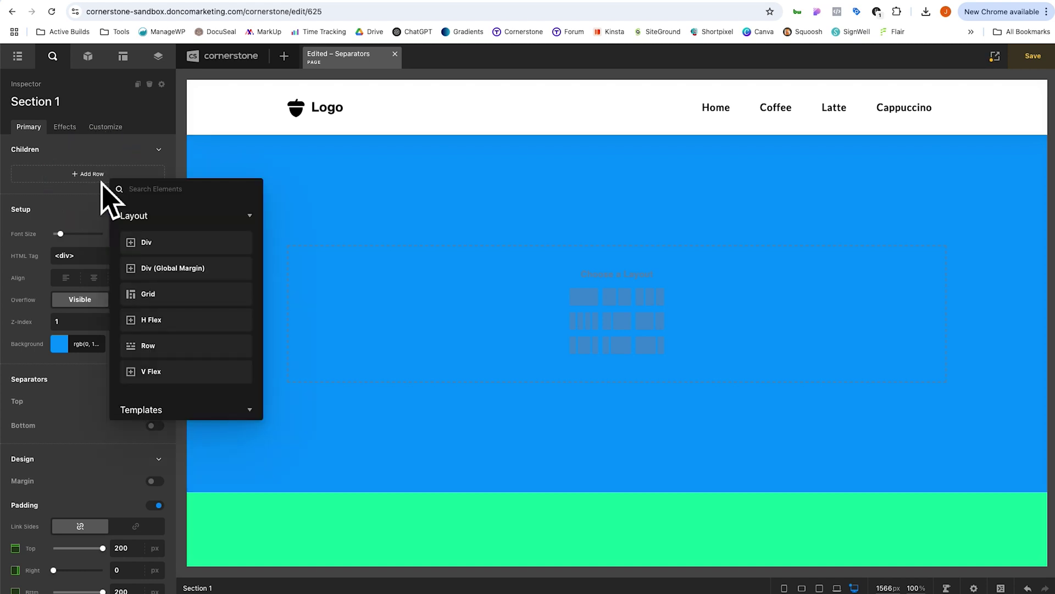
{"action": "left_click", "coordinate": [160, 245]}
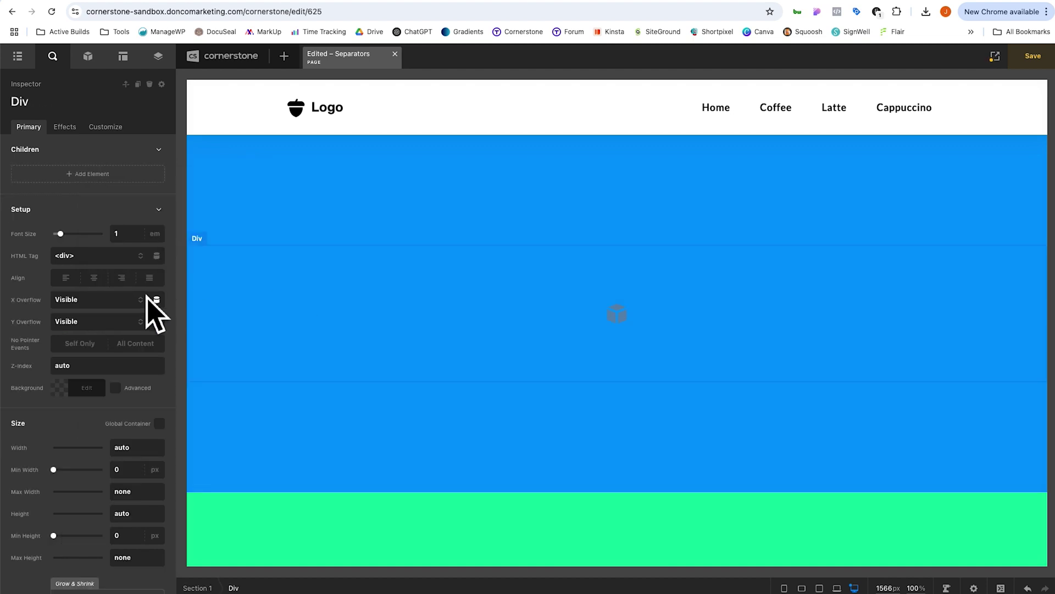
{"action": "scroll", "coordinate": [145, 306], "scroll_direction": "down", "scroll_amount": 10}
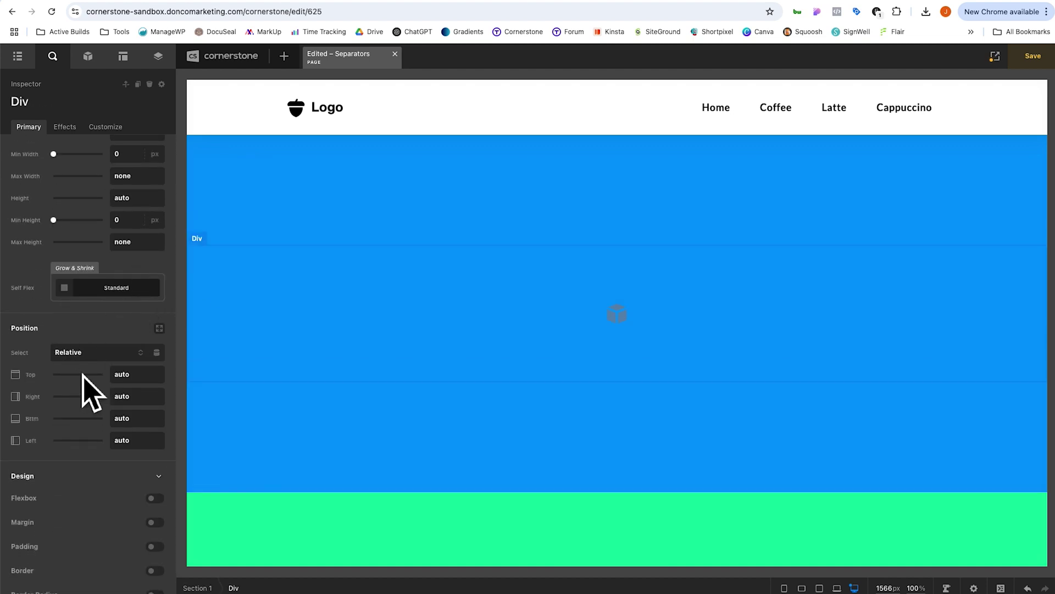
{"action": "left_click", "coordinate": [83, 357]}
{"action": "left_click", "coordinate": [83, 365]}
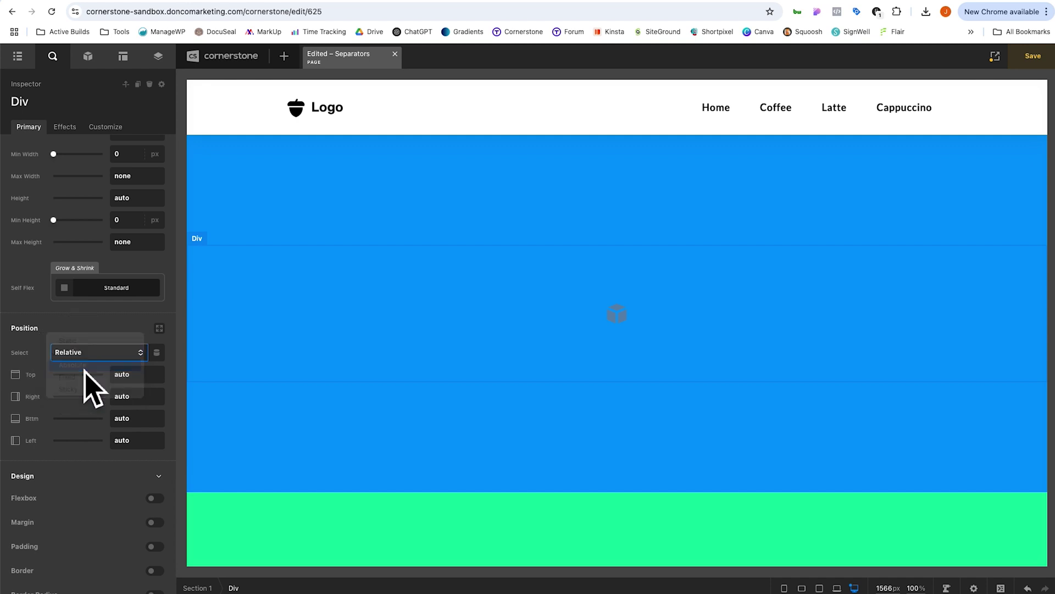
Set the Div's bottom, right and left offsets to 0 and minimum height to 50 px.
{"action": "left_click", "coordinate": [127, 419]}
{"action": "type", "text": "0"}
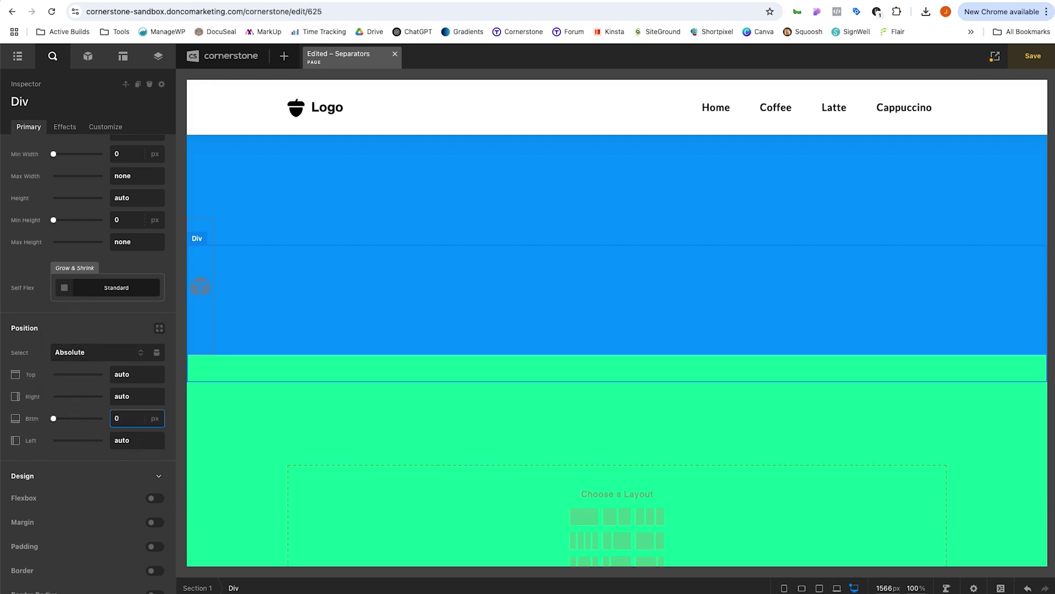
{"action": "left_click", "coordinate": [129, 396]}
{"action": "type", "text": "0"}
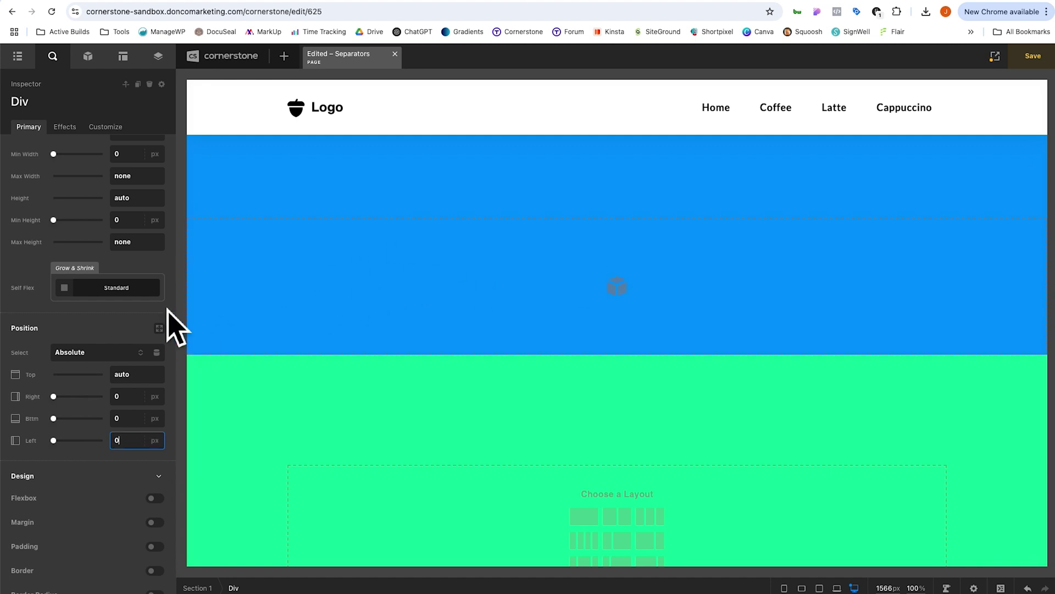
{"action": "left_click", "coordinate": [129, 220]}
{"action": "key", "text": "super+a"}
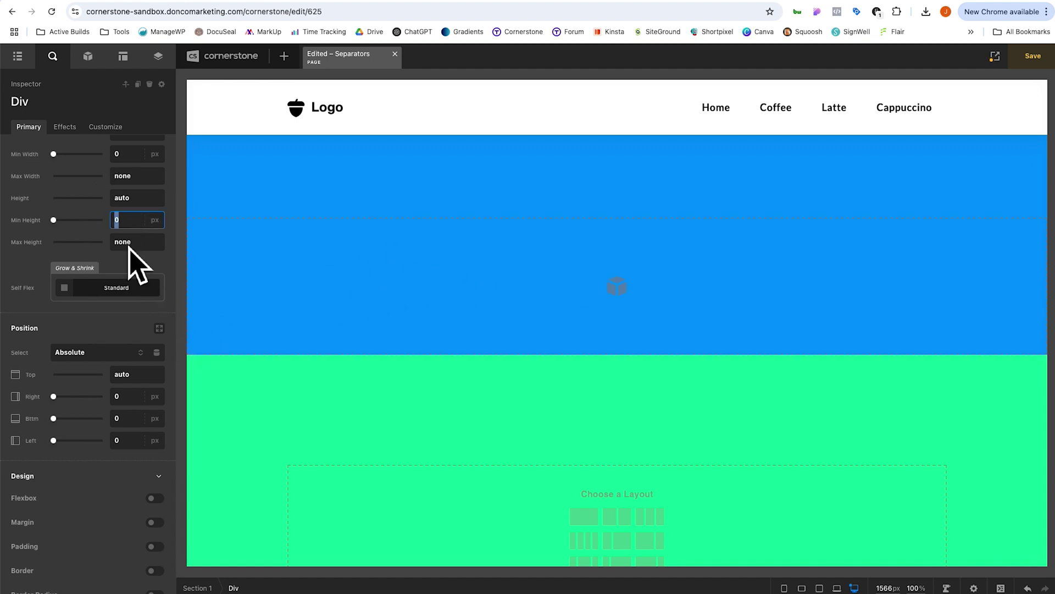
{"action": "type", "text": "50"}
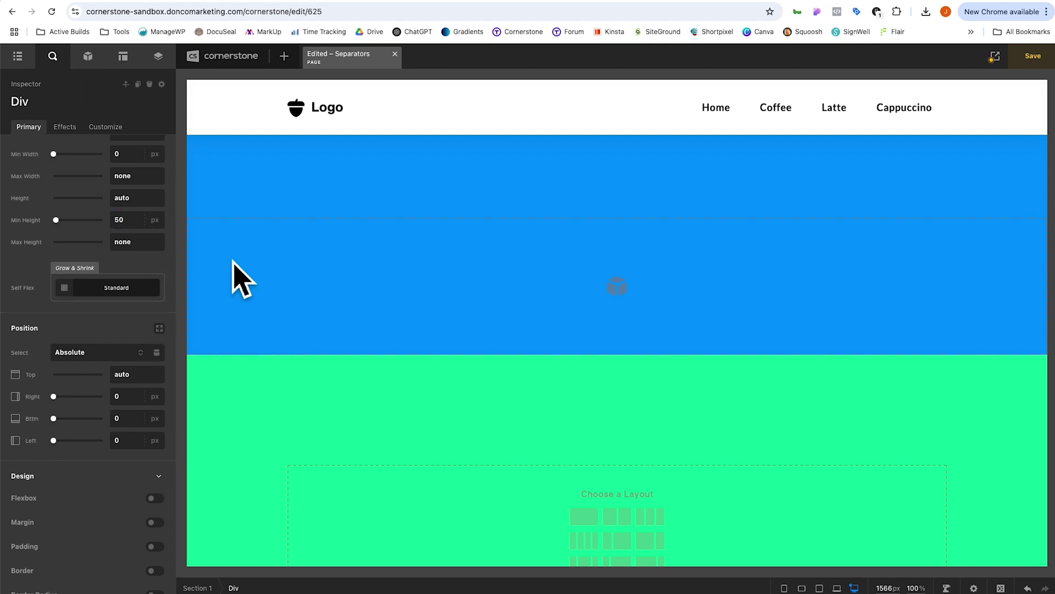
Make the Div's lower background layer the uploaded grass-1.png image.
{"action": "scroll", "coordinate": [131, 288], "scroll_direction": "up", "scroll_amount": 6}
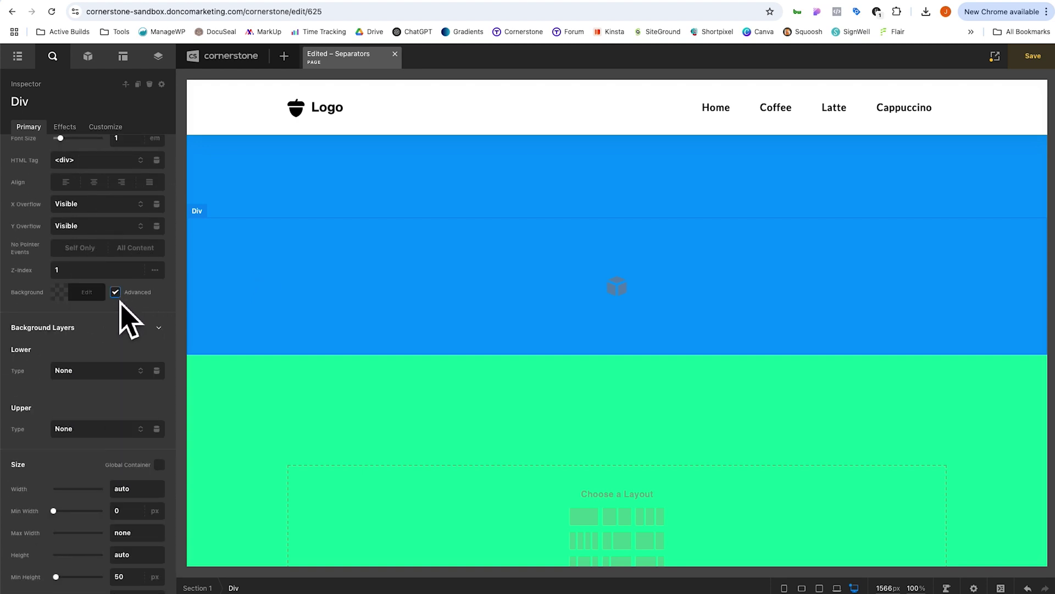
{"action": "left_click", "coordinate": [99, 373]}
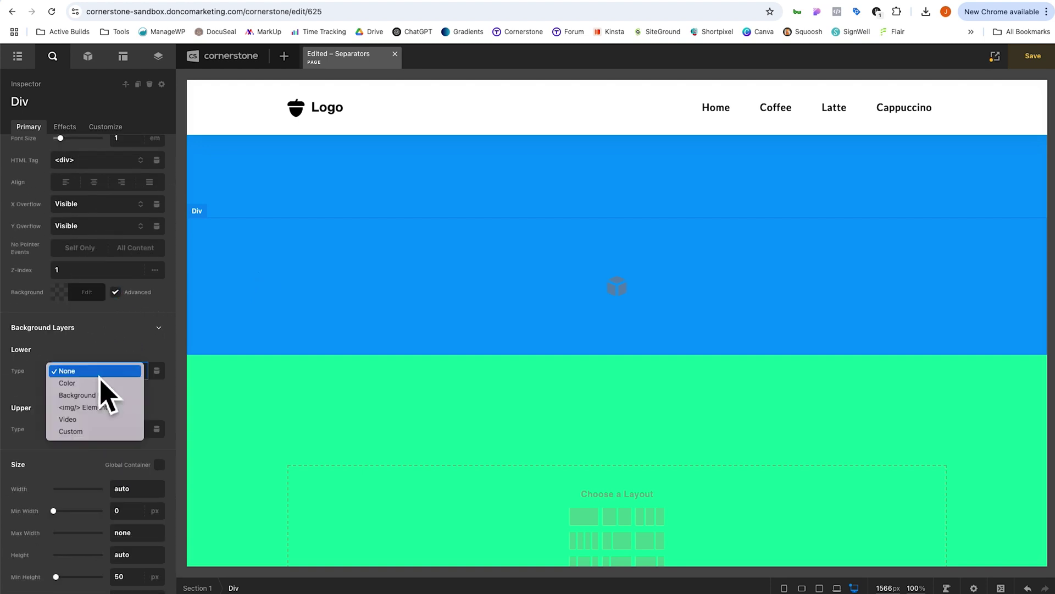
{"action": "left_click", "coordinate": [81, 401]}
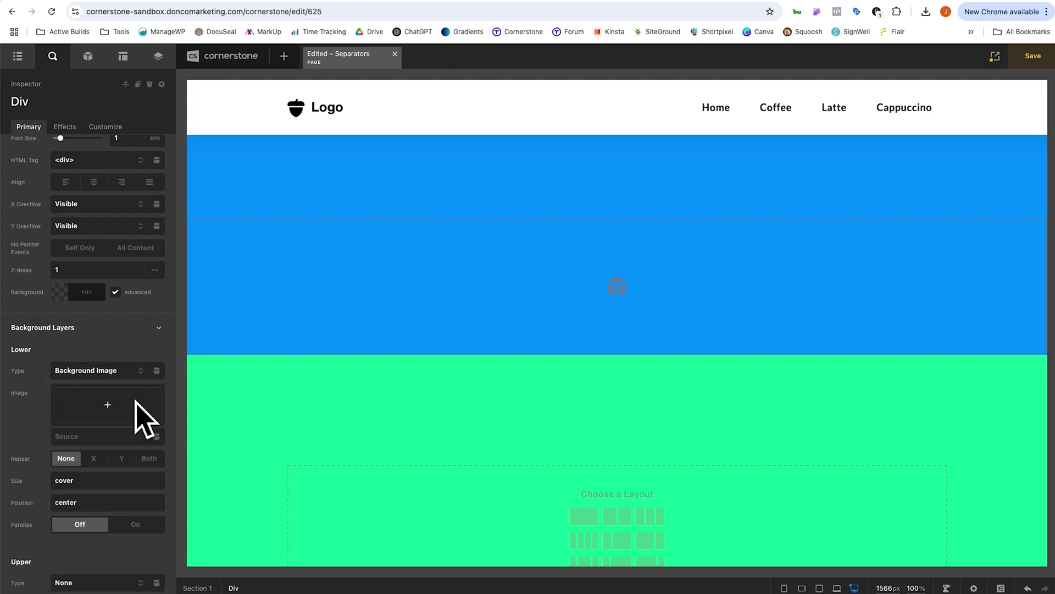
{"action": "left_click", "coordinate": [117, 410]}
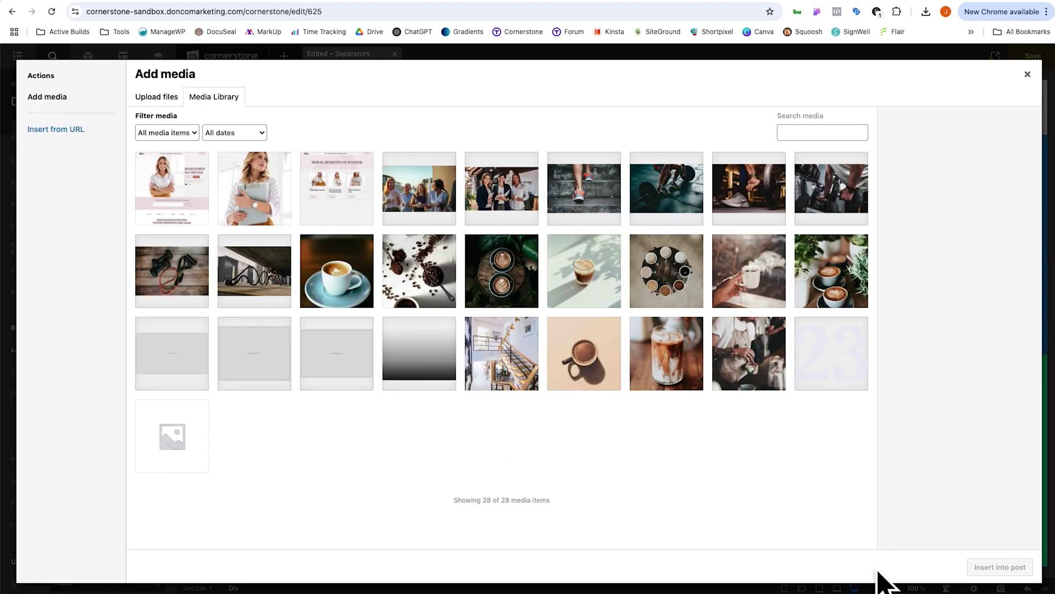
{"action": "left_click_drag", "start_coordinate": [930, 591], "coordinate": [435, 262]}
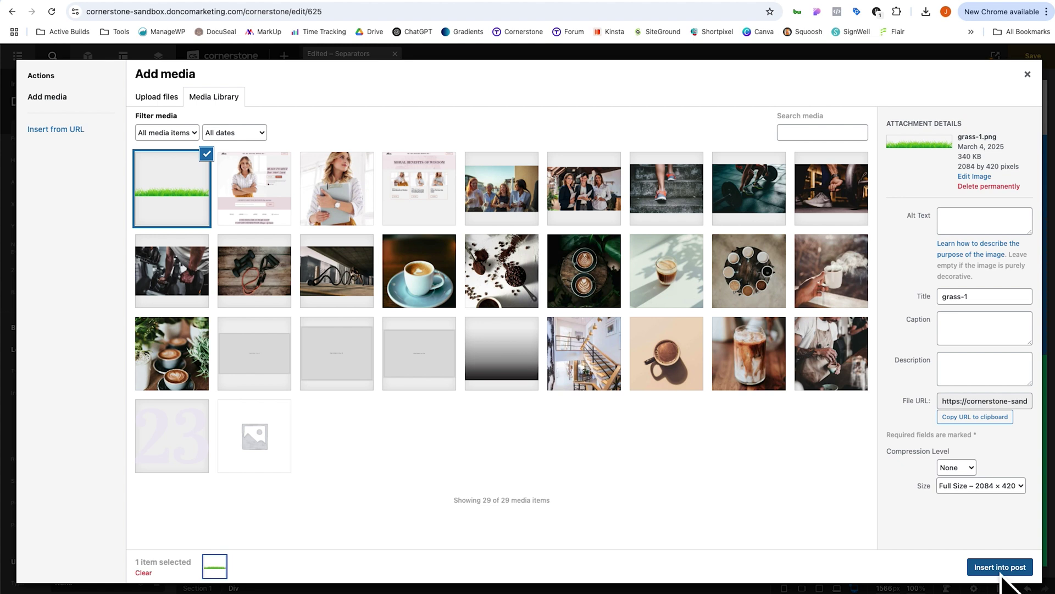
{"action": "left_click", "coordinate": [1000, 573]}
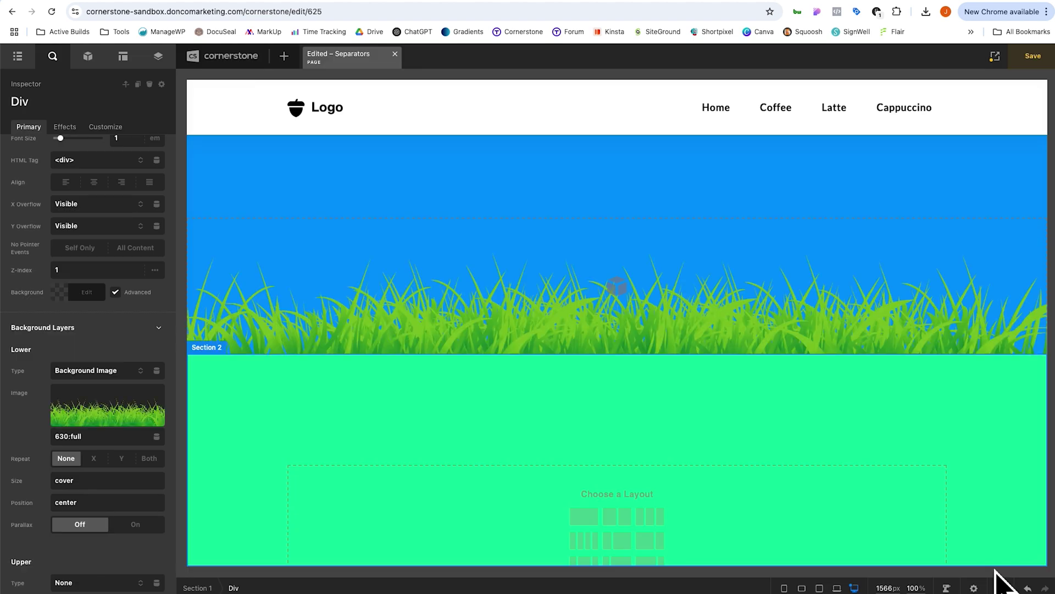
Change Section 2's background to green #52ae26.
{"action": "left_click", "coordinate": [228, 398]}
{"action": "left_click", "coordinate": [79, 345]}
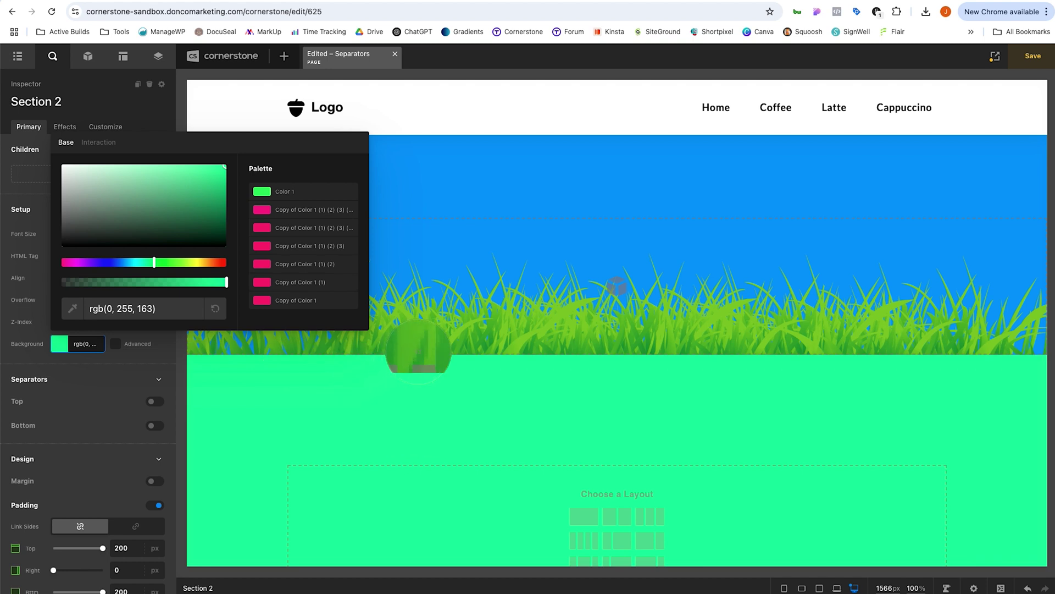
{"action": "type", "text": "#52ae26"}
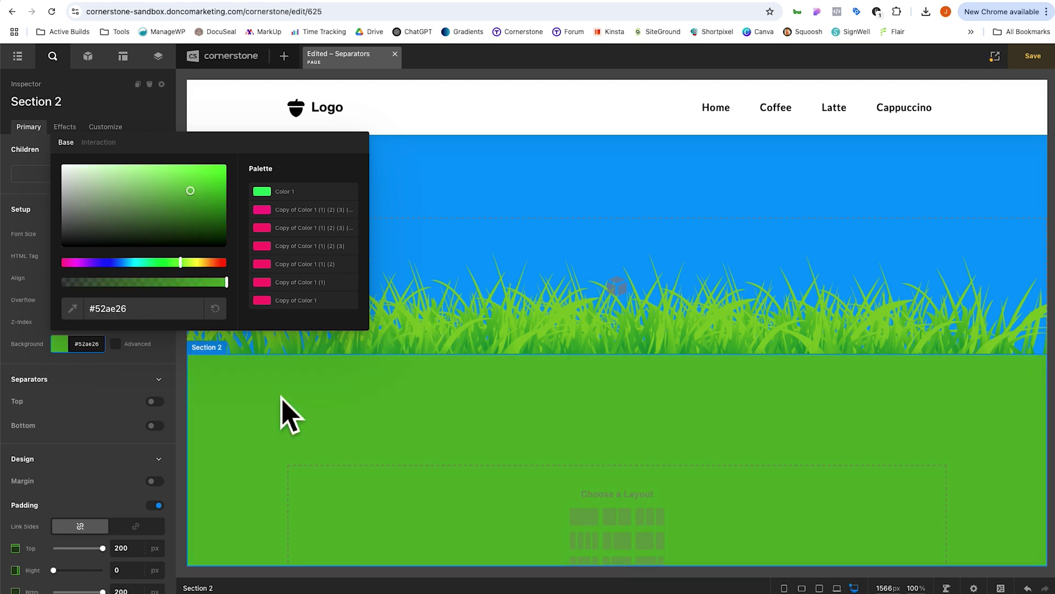
Repeat the grass horizontally at 400px size, anchored to the bottom, and save the page.
{"action": "left_click", "coordinate": [220, 341]}
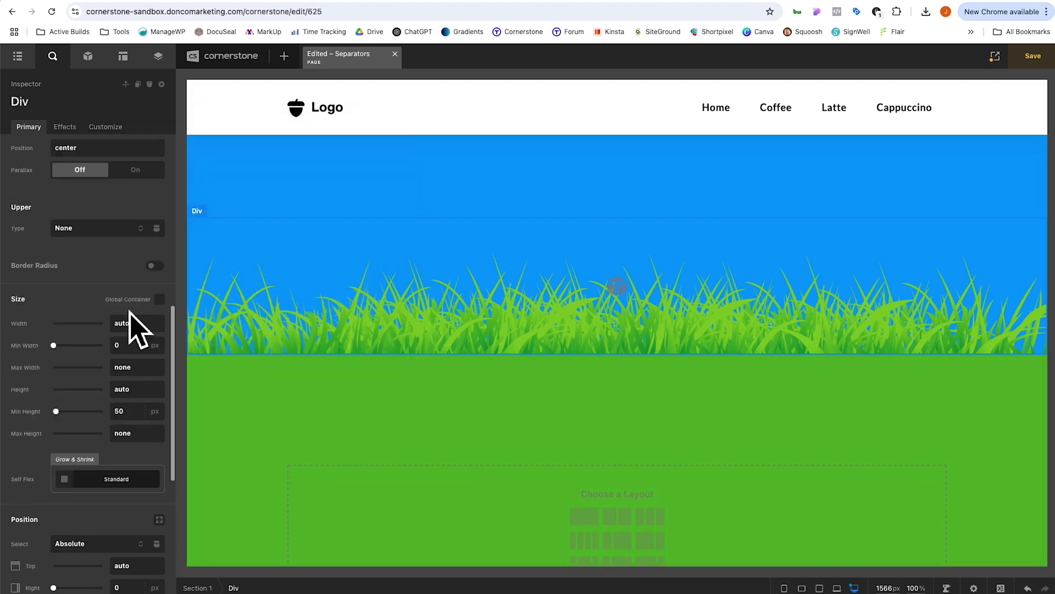
{"action": "scroll", "coordinate": [134, 330], "scroll_direction": "down", "scroll_amount": 3}
{"action": "scroll", "coordinate": [134, 325], "scroll_direction": "down", "scroll_amount": 2}
{"action": "scroll", "coordinate": [135, 326], "scroll_direction": "up", "scroll_amount": 8}
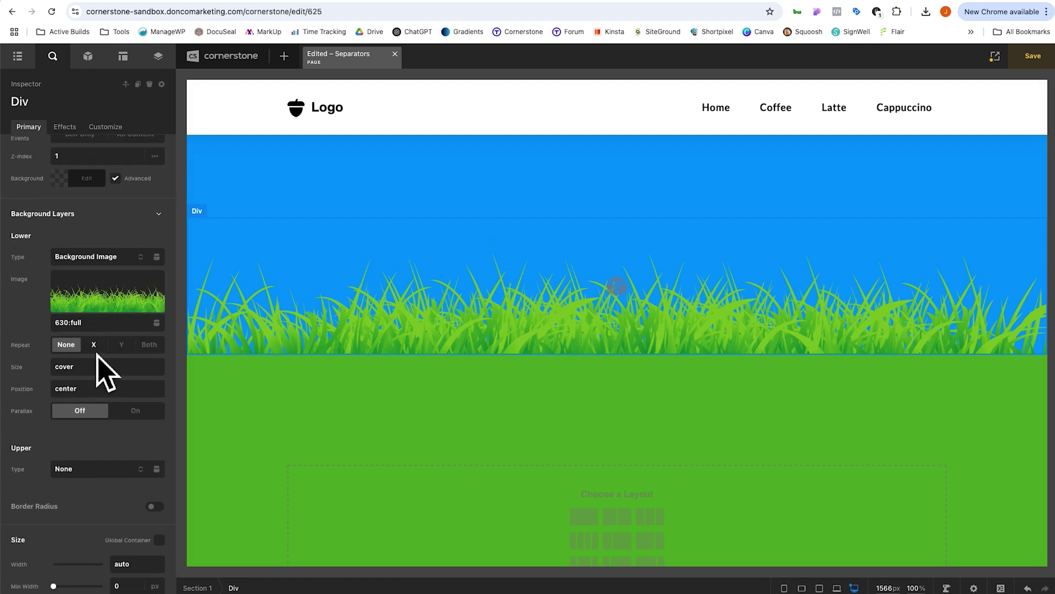
{"action": "left_click", "coordinate": [96, 347]}
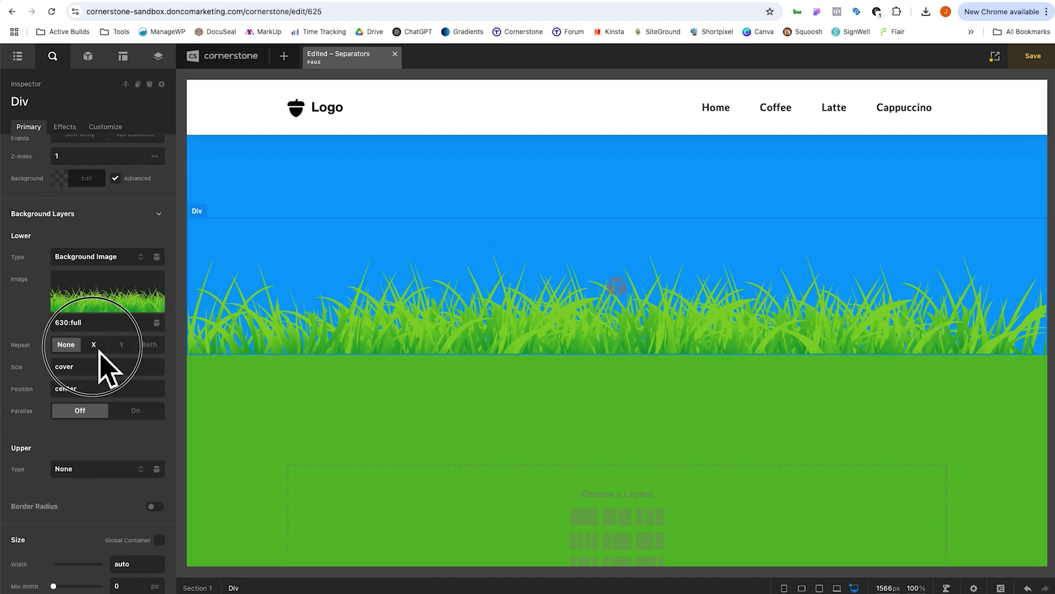
{"action": "left_click", "coordinate": [73, 366]}
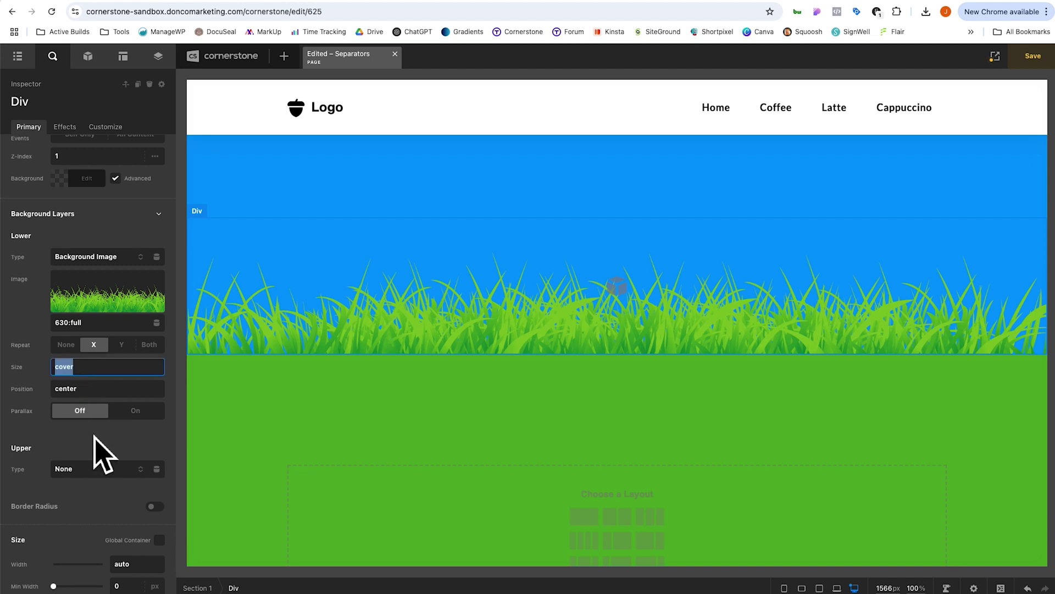
{"action": "type", "text": "200"}
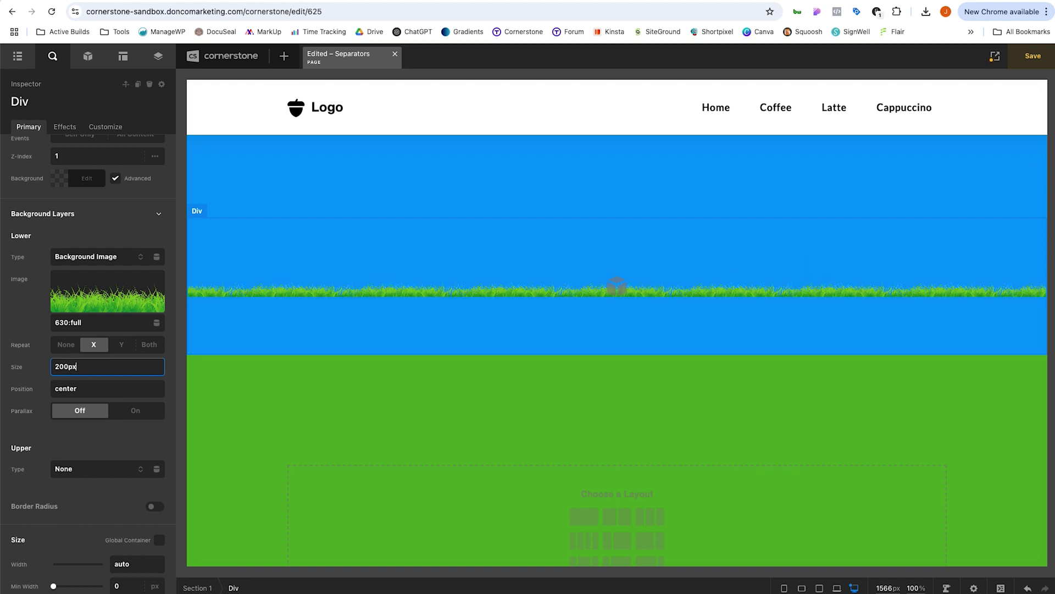
{"action": "type", "text": "400p"}
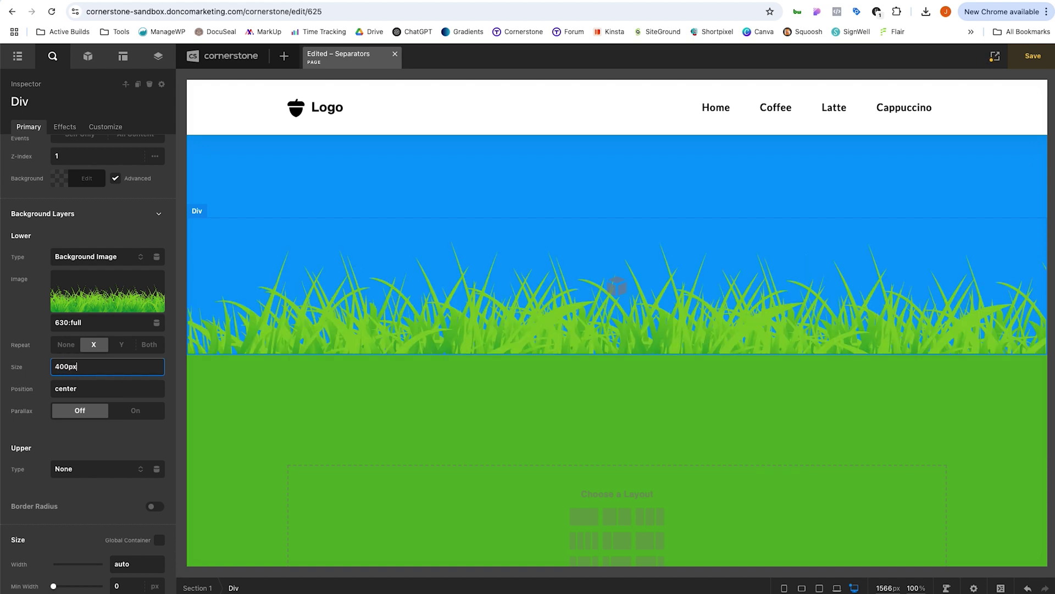
{"action": "type", "text": "x"}
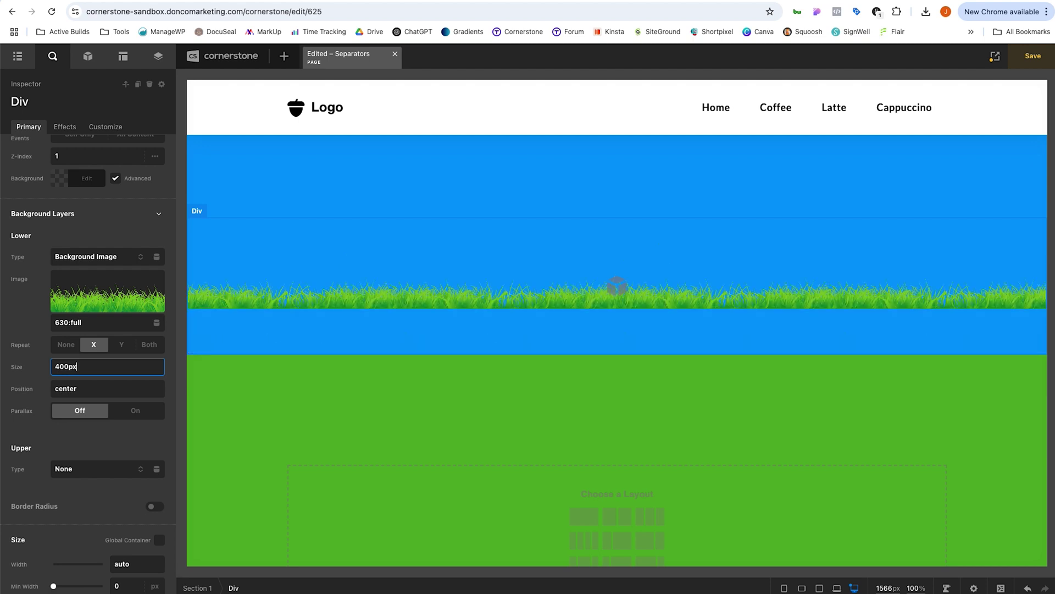
{"action": "scroll", "coordinate": [87, 412], "scroll_direction": "up", "scroll_amount": 1}
{"action": "left_click", "coordinate": [83, 398]}
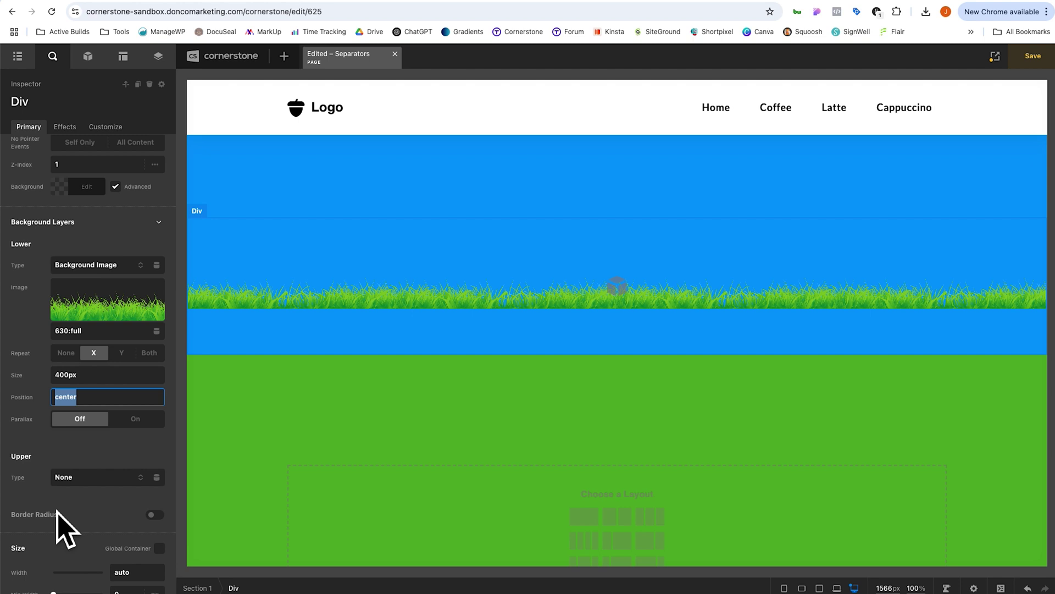
{"action": "type", "text": "bottom"}
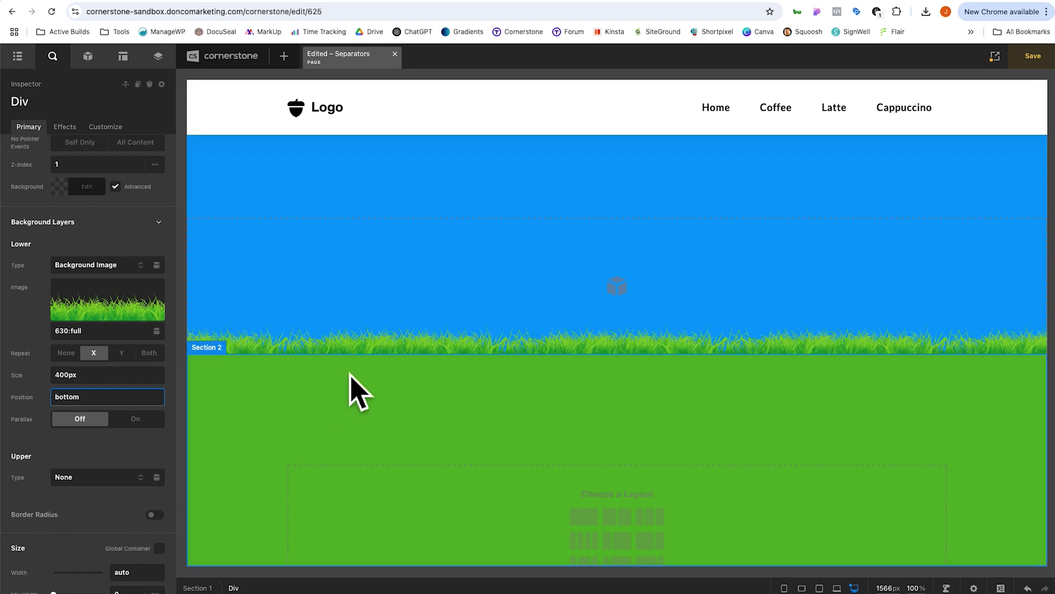
{"action": "key", "text": "ctrl+s"}
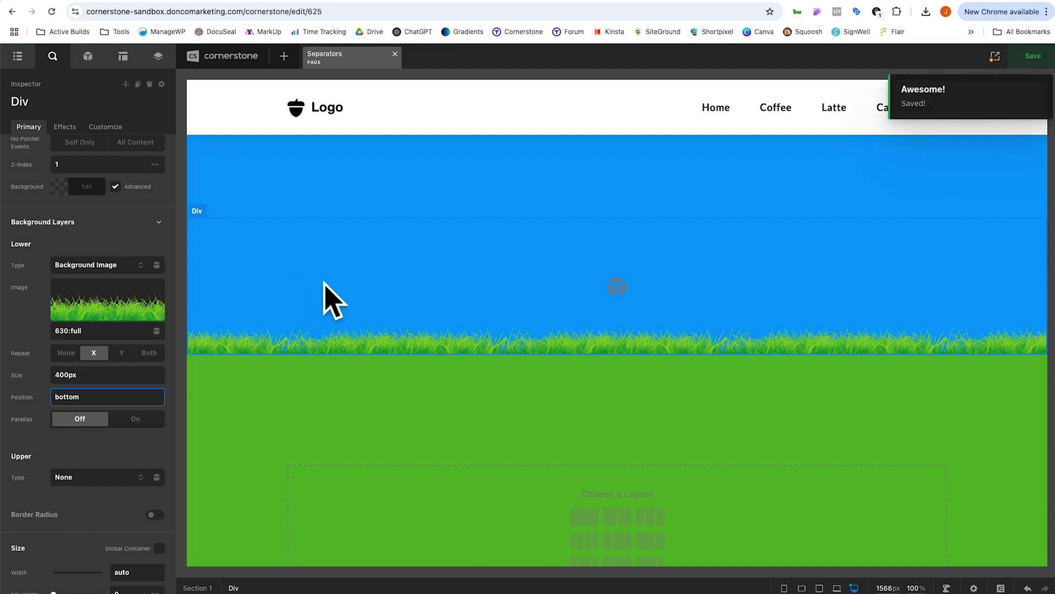
Check the live page, then set the grass Div's No Pointer Events to All Content.
{"action": "left_click", "coordinate": [380, 1]}
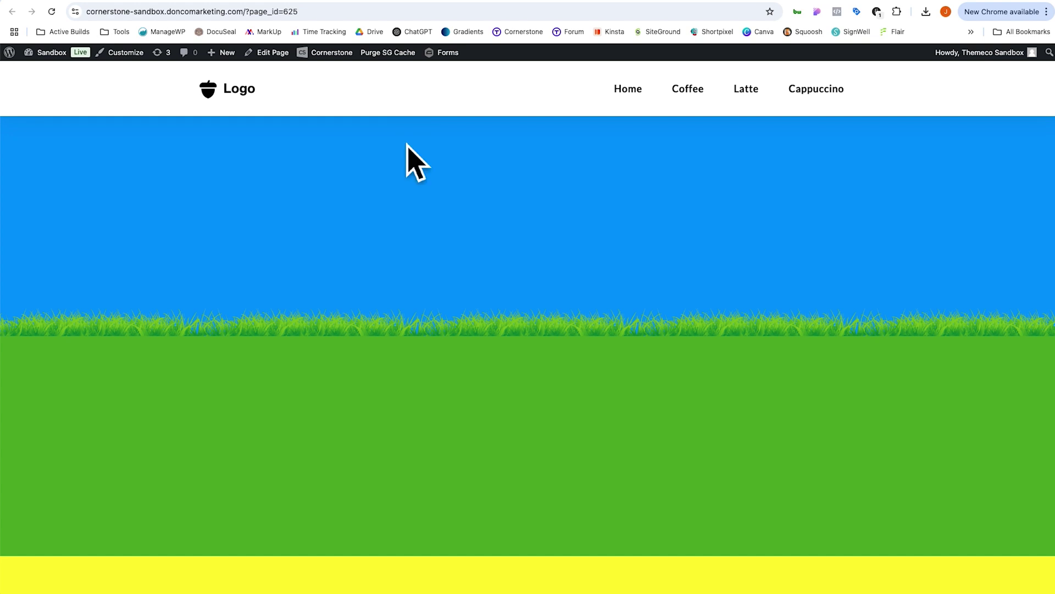
{"action": "key", "text": "ctrl+shift+Tab"}
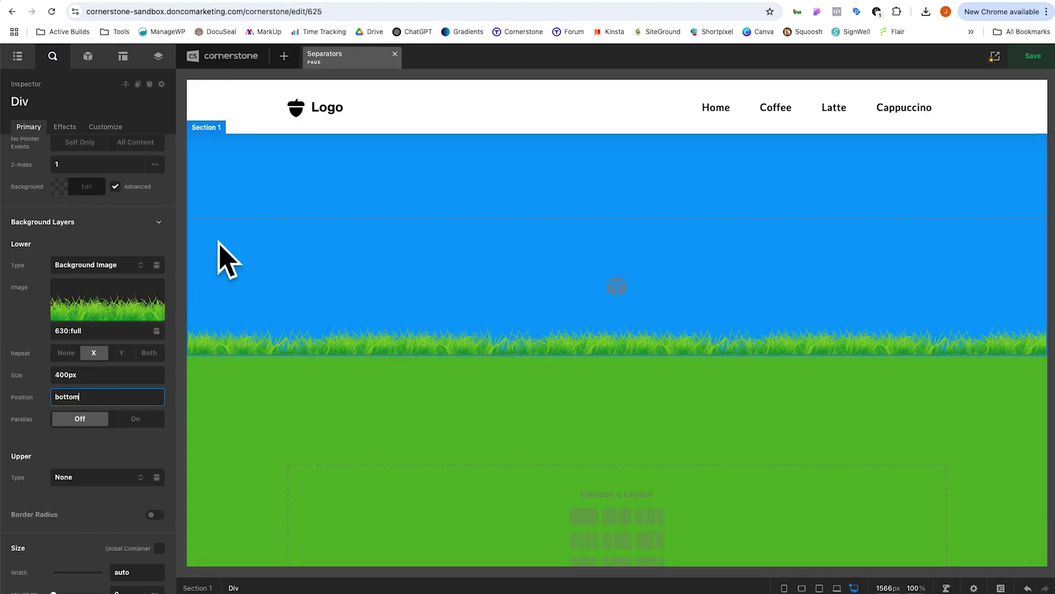
{"action": "left_click", "coordinate": [366, 290]}
{"action": "scroll", "coordinate": [59, 323], "scroll_direction": "up", "scroll_amount": 5}
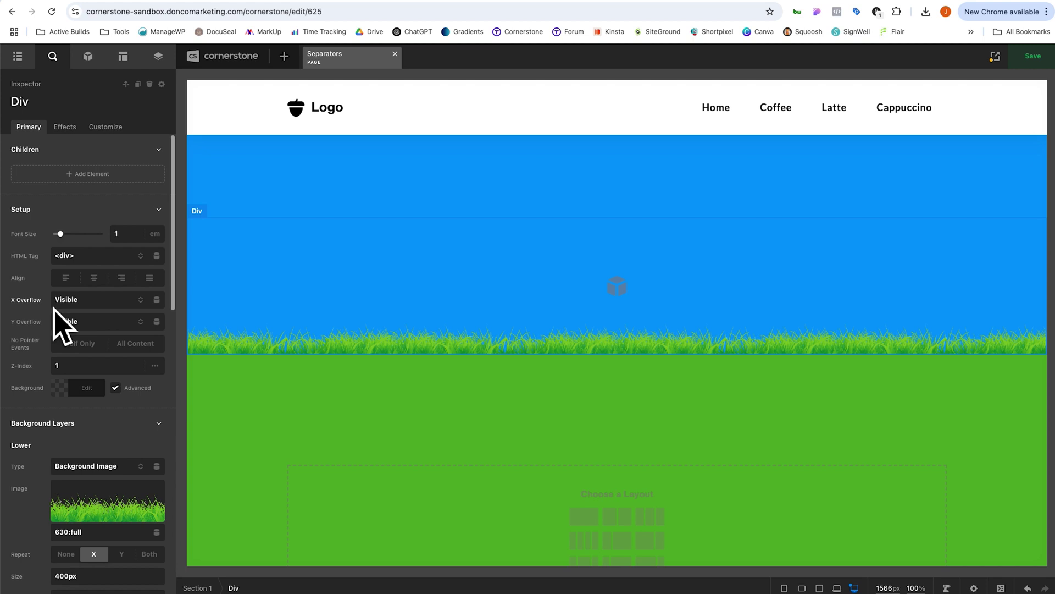
{"action": "left_click", "coordinate": [137, 351]}
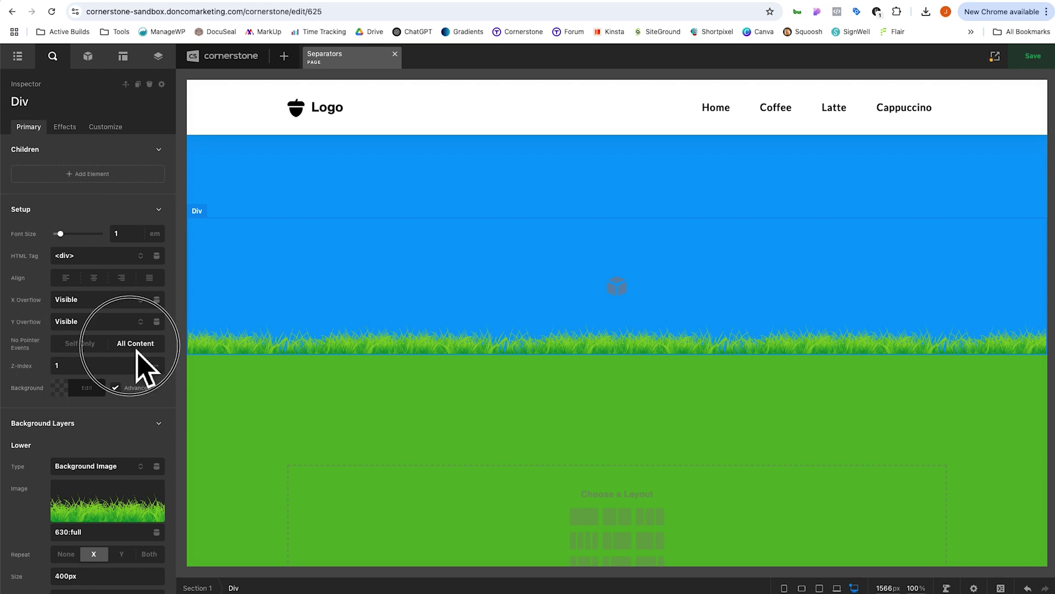
{"action": "left_click", "coordinate": [348, 210]}
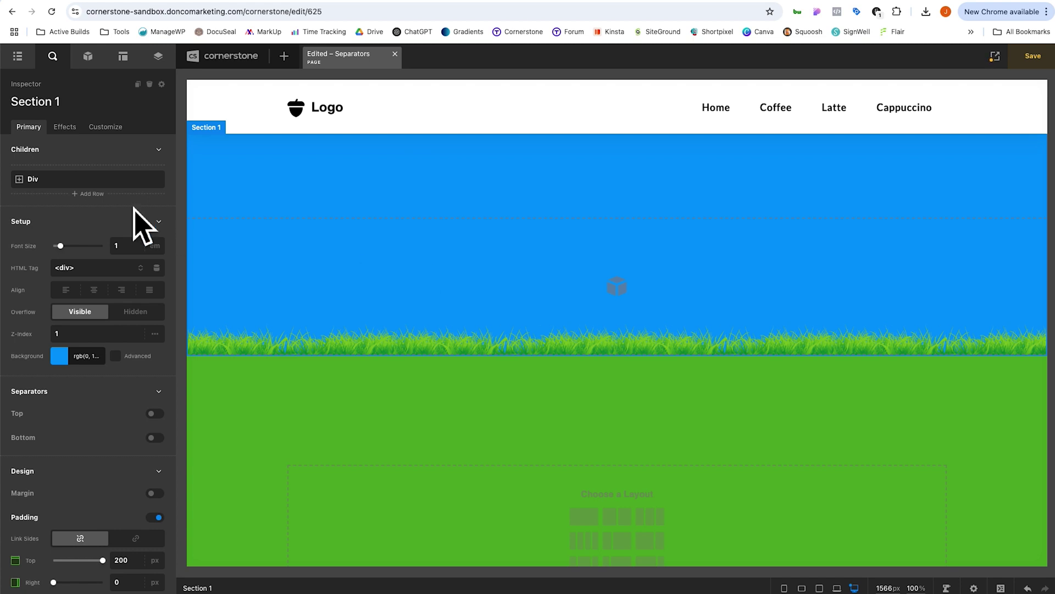
Add a Div (Global Margin) to Section 1 and place a Headline element in the blue section.
{"action": "left_click", "coordinate": [92, 167]}
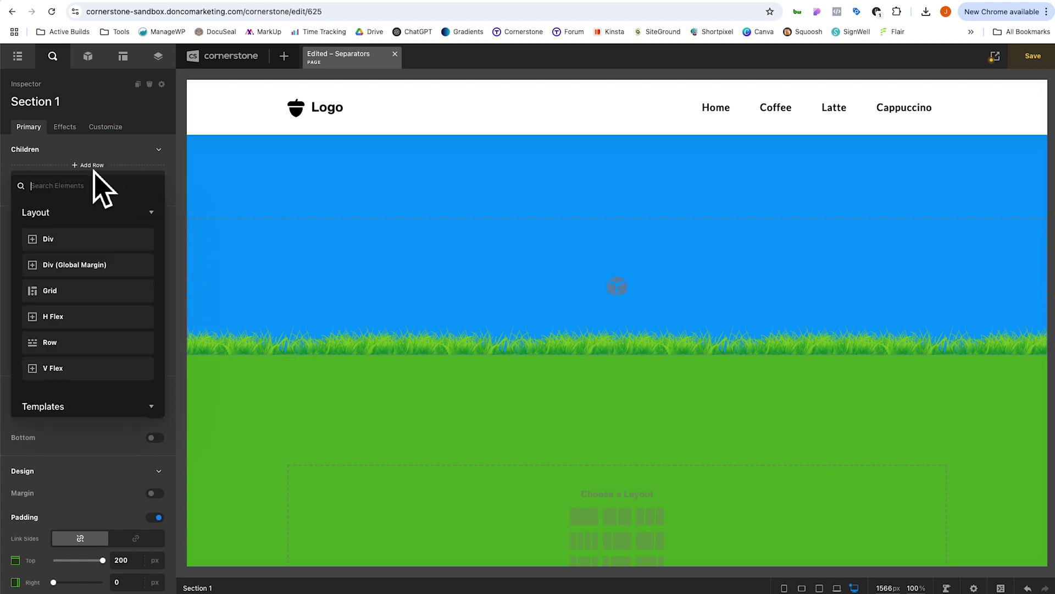
{"action": "left_click", "coordinate": [99, 269]}
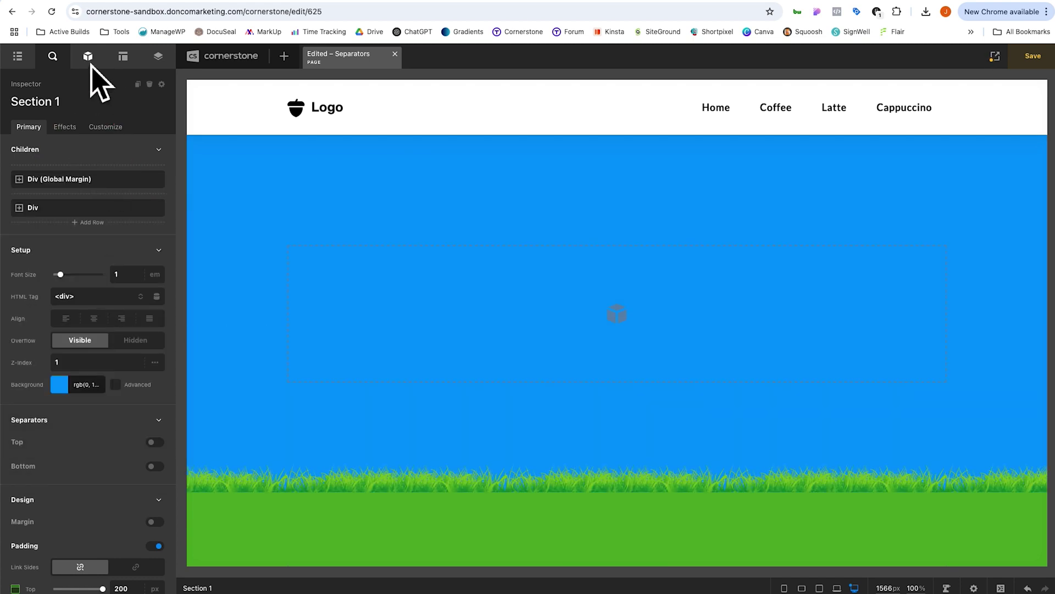
{"action": "left_click", "coordinate": [89, 60]}
{"action": "type", "text": "head"}
{"action": "left_click_drag", "start_coordinate": [88, 168], "coordinate": [437, 279]}
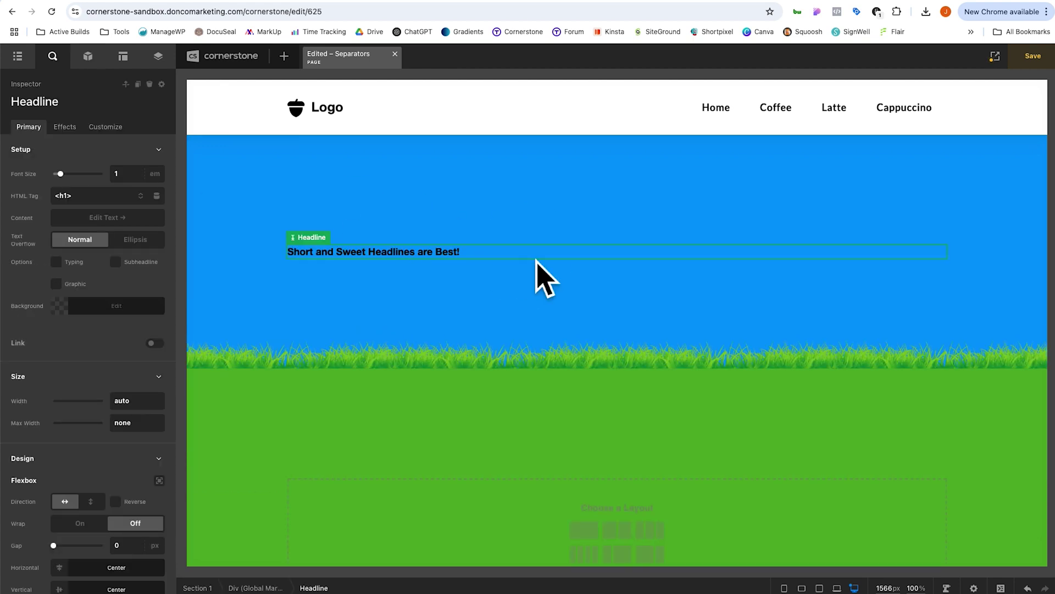
Centre the headline's container and retype the headline as 'Welcome to the front lawn!'.
{"action": "left_click", "coordinate": [254, 588]}
{"action": "scroll", "coordinate": [144, 467], "scroll_direction": "down", "scroll_amount": 10}
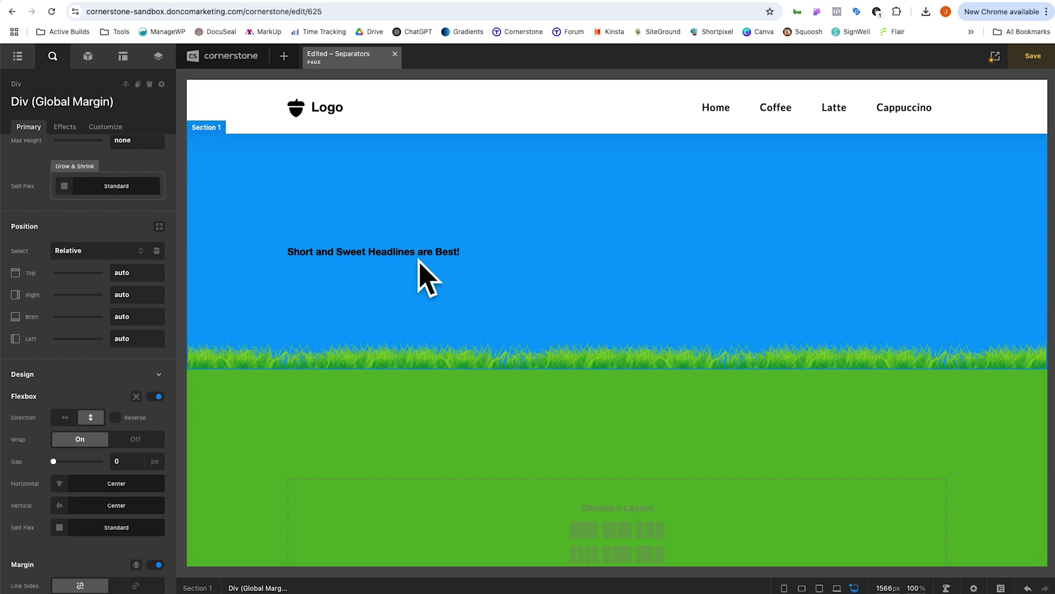
{"action": "left_click", "coordinate": [580, 256]}
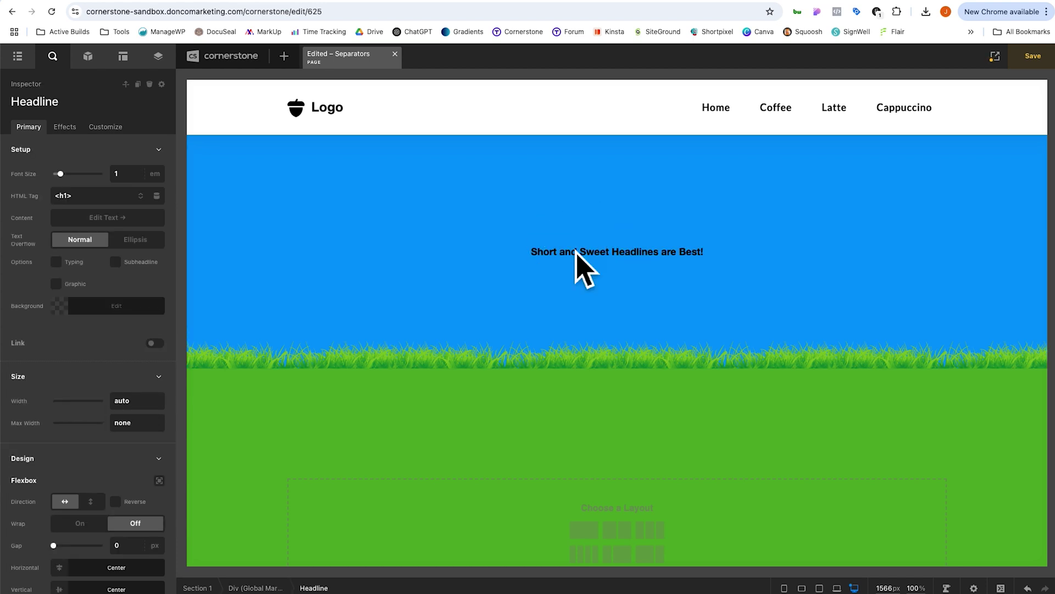
{"action": "double_click", "coordinate": [575, 262]}
{"action": "type", "text": "Welcome to the"}
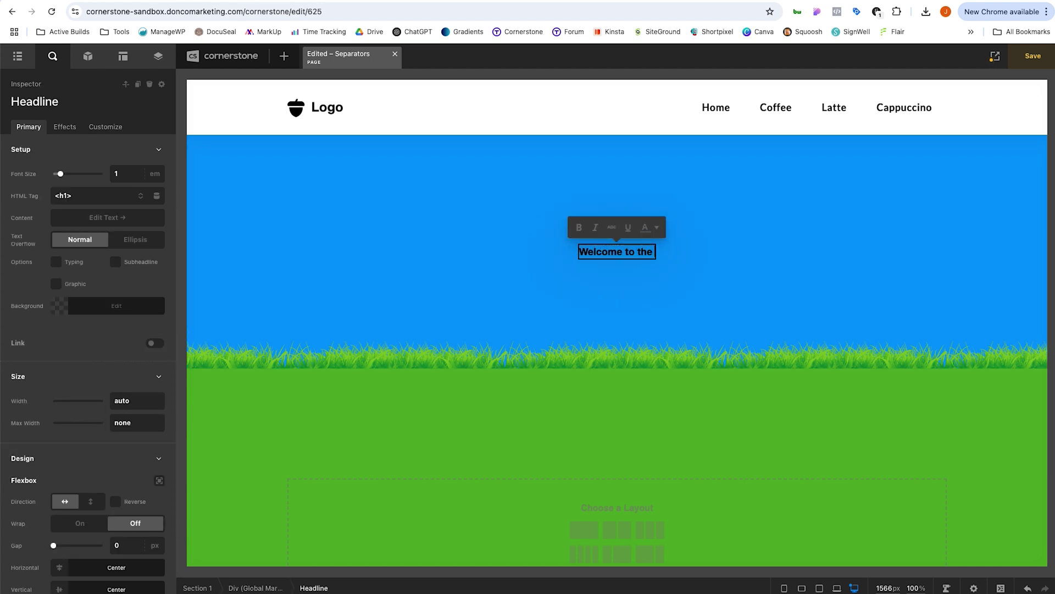
{"action": "type", "text": " front lawn!"}
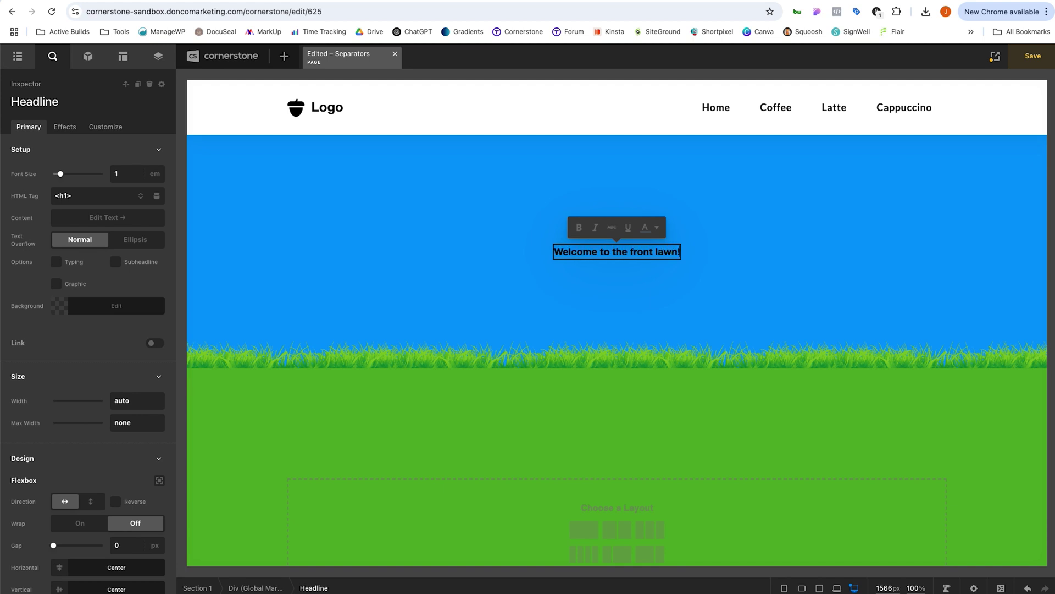
{"action": "left_click", "coordinate": [603, 259]}
Set the headline's font size to 3em, save, and check it on the live page.
{"action": "scroll", "coordinate": [133, 443], "scroll_direction": "down", "scroll_amount": 10}
{"action": "left_click", "coordinate": [127, 412]}
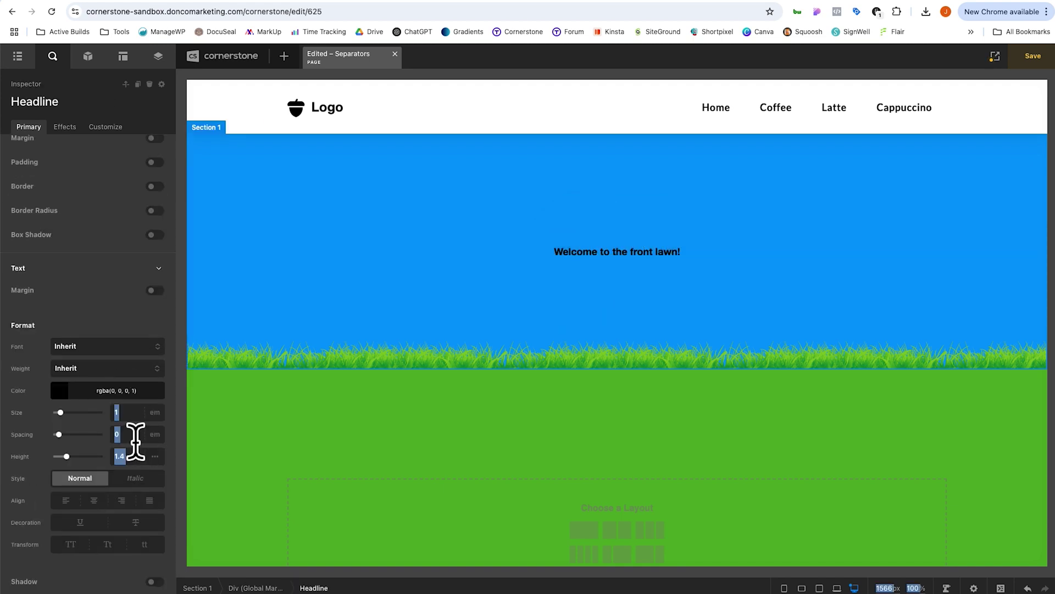
{"action": "type", "text": "3"}
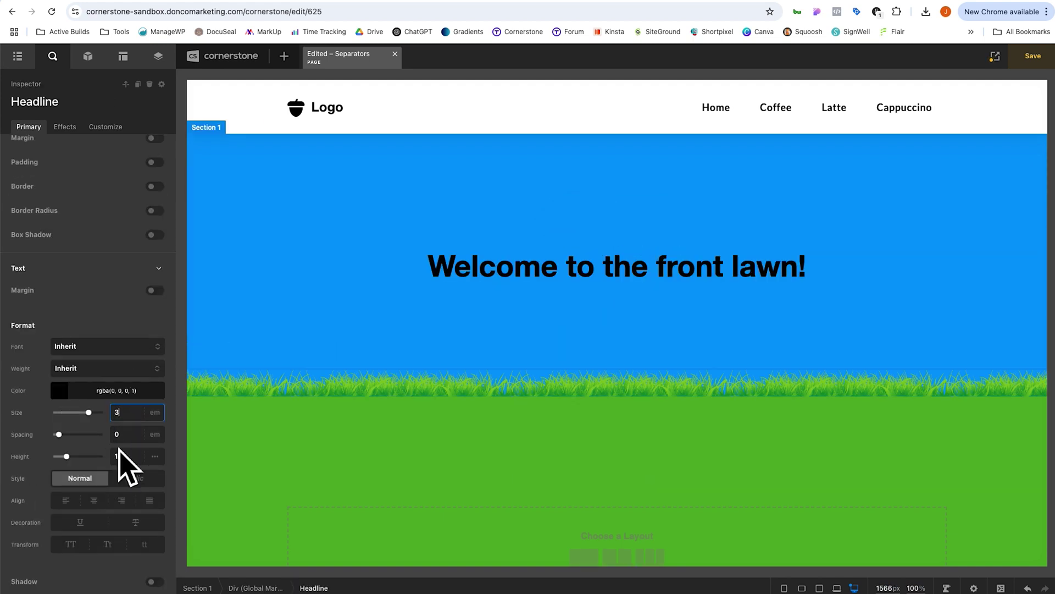
{"action": "key", "text": "ctrl+s"}
{"action": "key", "text": "ctrl+Tab"}
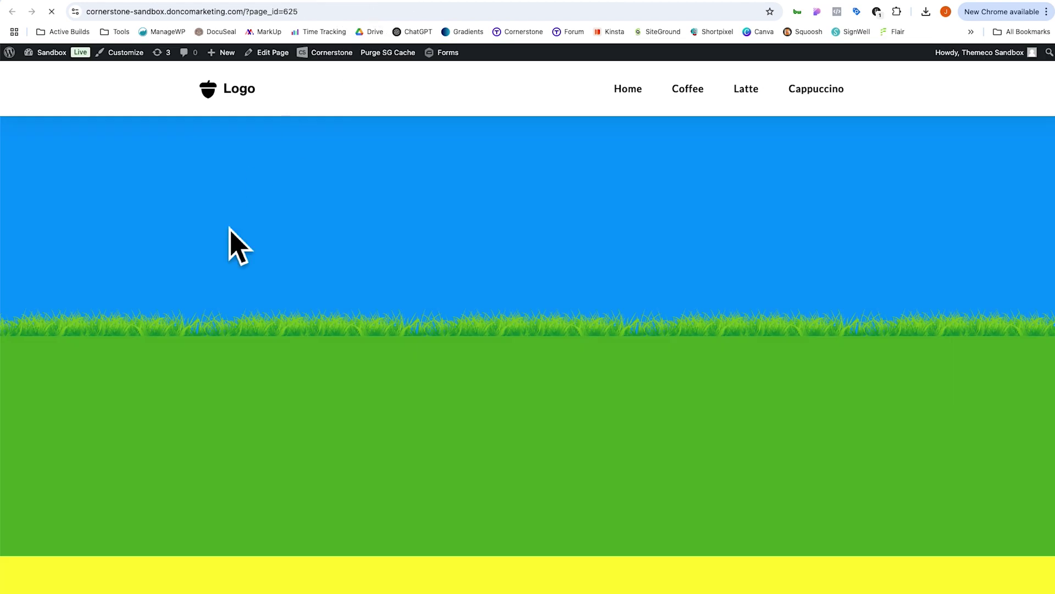
{"action": "key", "text": "ctrl+r"}
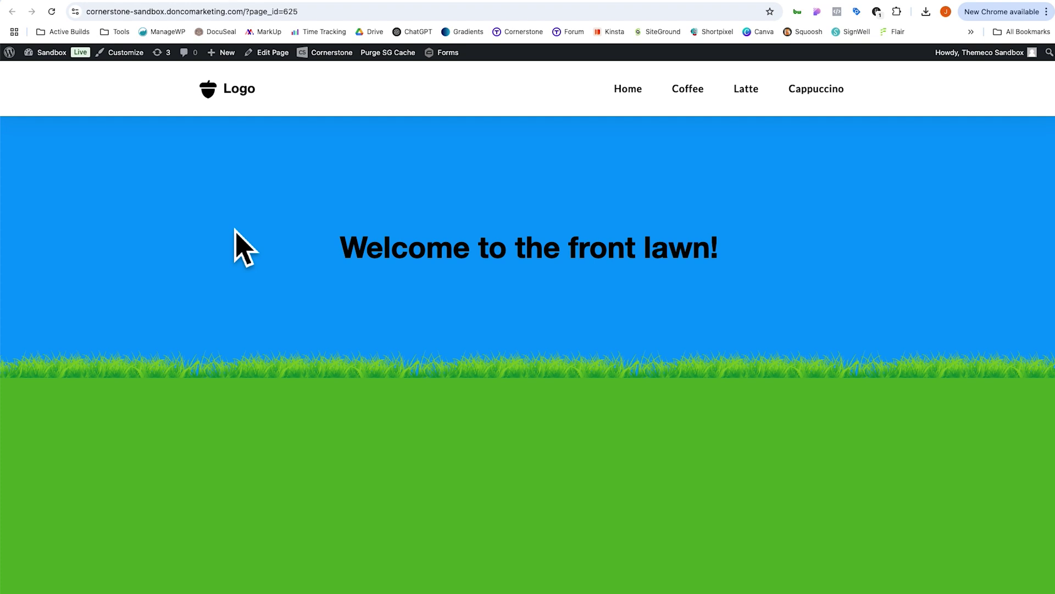
{"action": "left_click", "coordinate": [495, 3]}
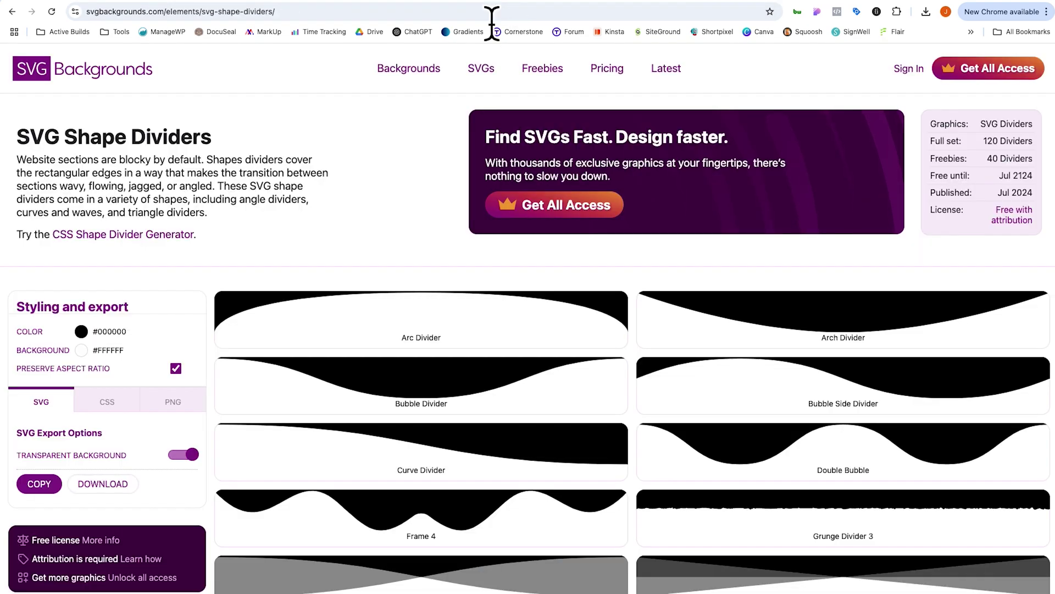
Browse the SVG Shape Dividers grid and copy the Intersecting Waves Scattered SVG export code.
{"action": "scroll", "coordinate": [447, 247], "scroll_direction": "down", "scroll_amount": 20}
{"action": "scroll", "coordinate": [448, 259], "scroll_direction": "up", "scroll_amount": 15}
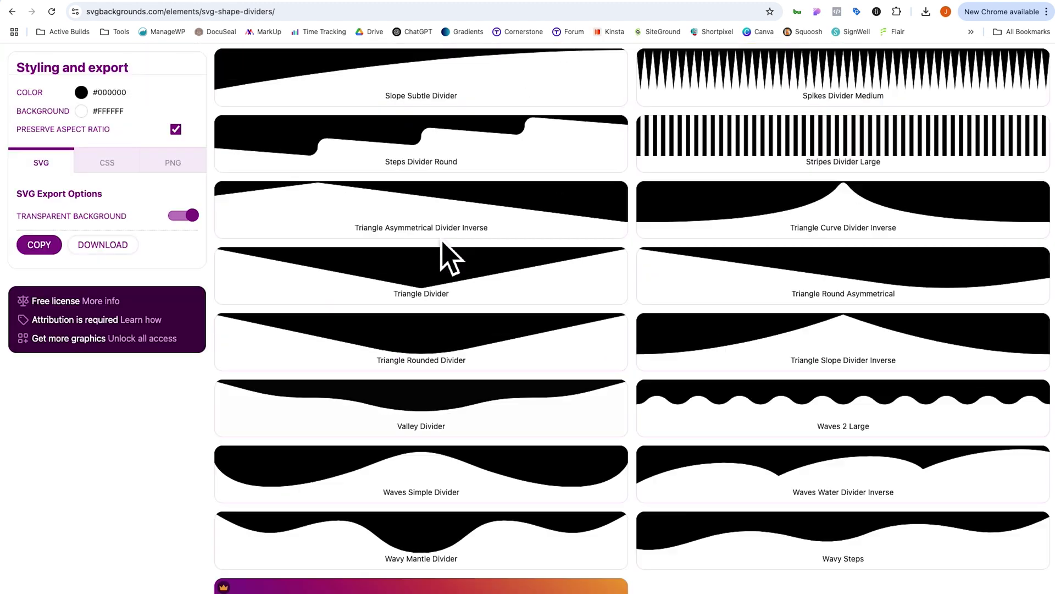
{"action": "scroll", "coordinate": [322, 318], "scroll_direction": "up", "scroll_amount": 5}
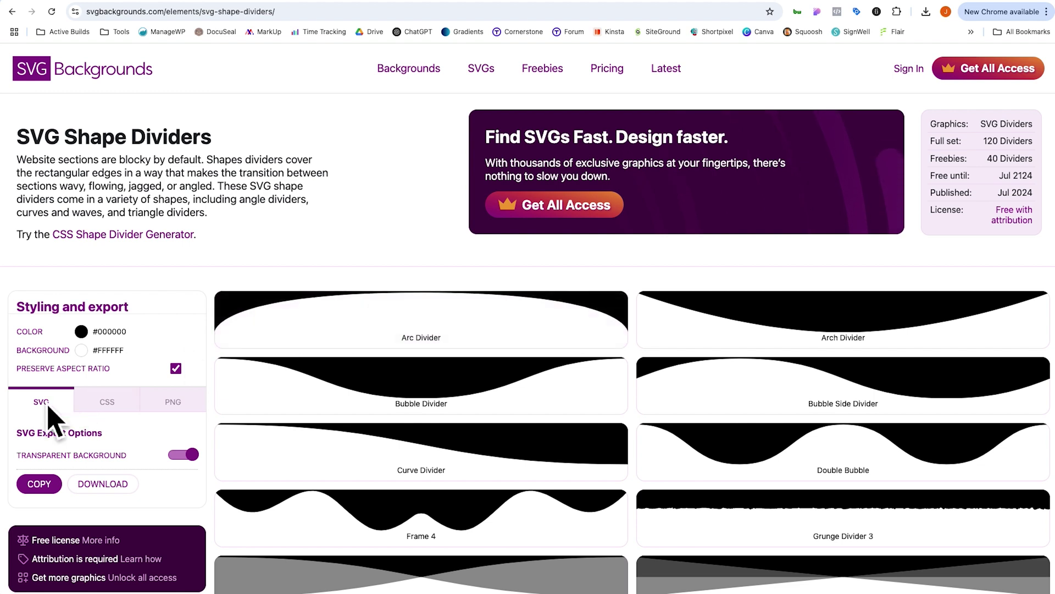
{"action": "left_click", "coordinate": [39, 485]}
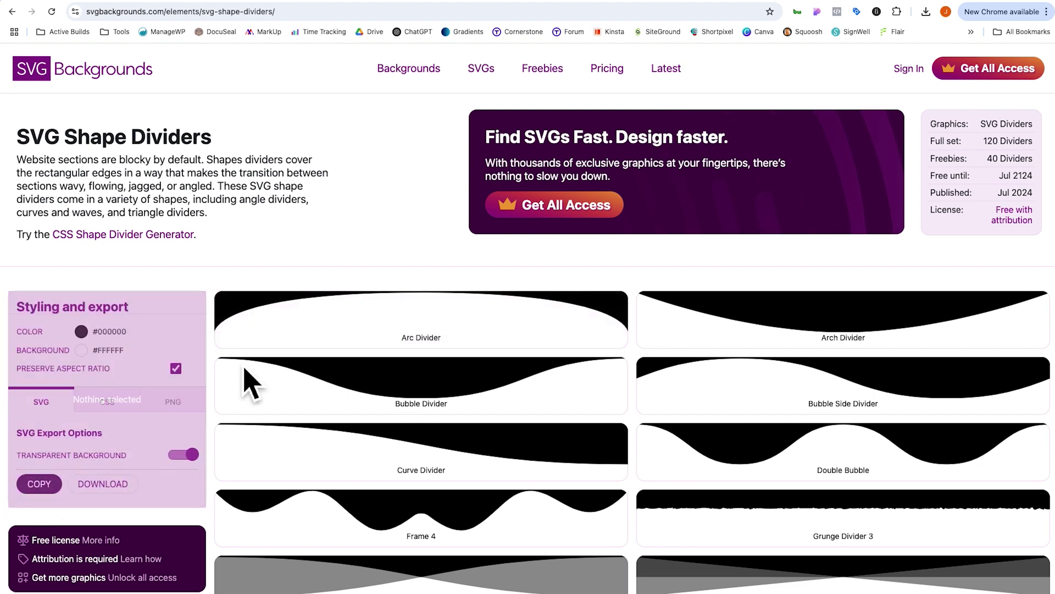
{"action": "scroll", "coordinate": [329, 245], "scroll_direction": "down", "scroll_amount": 9}
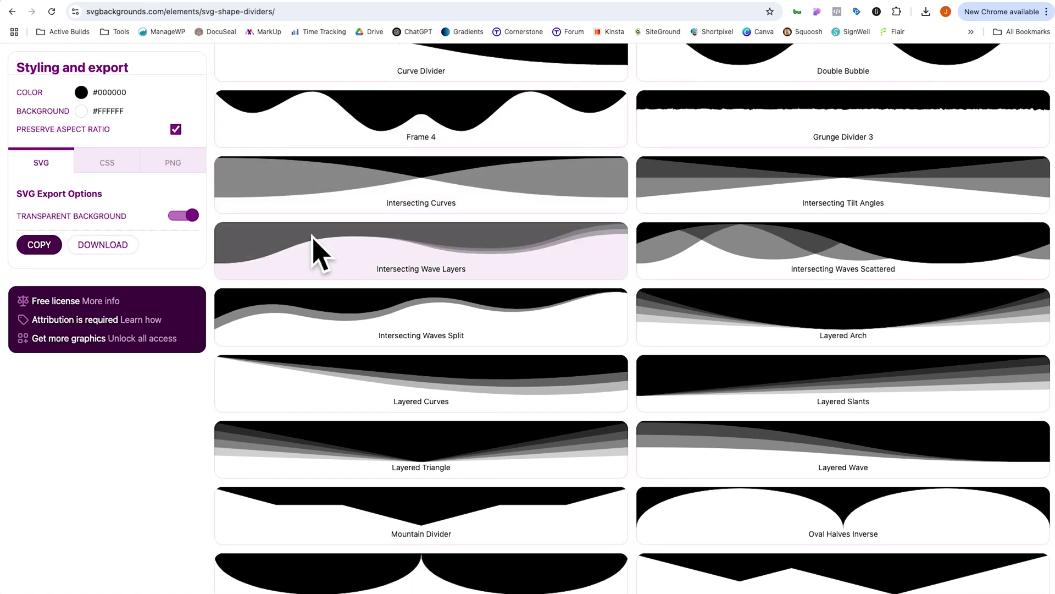
{"action": "scroll", "coordinate": [314, 250], "scroll_direction": "up", "scroll_amount": 1}
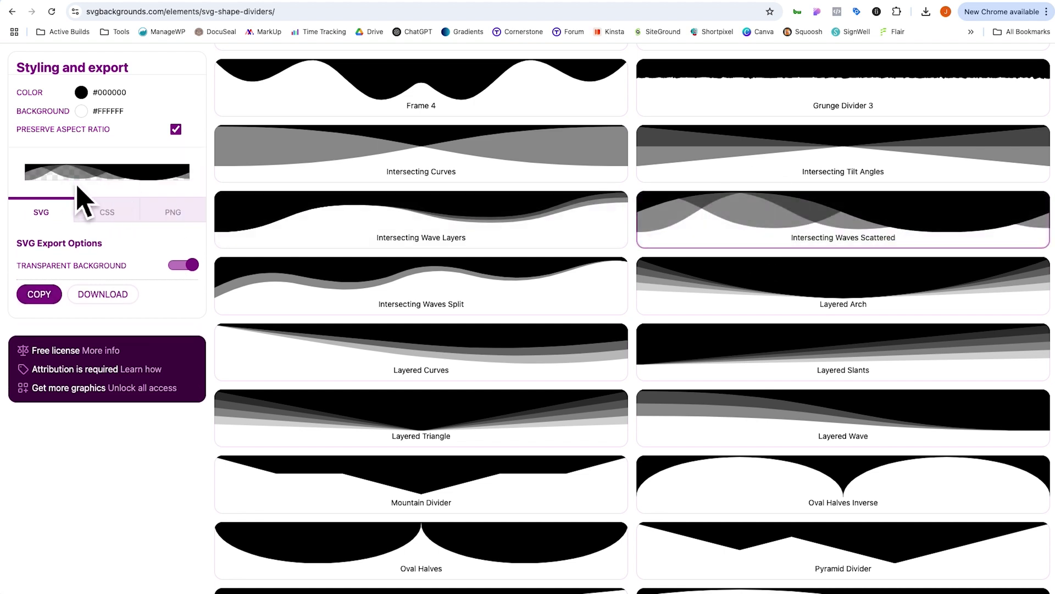
{"action": "left_click", "coordinate": [42, 300]}
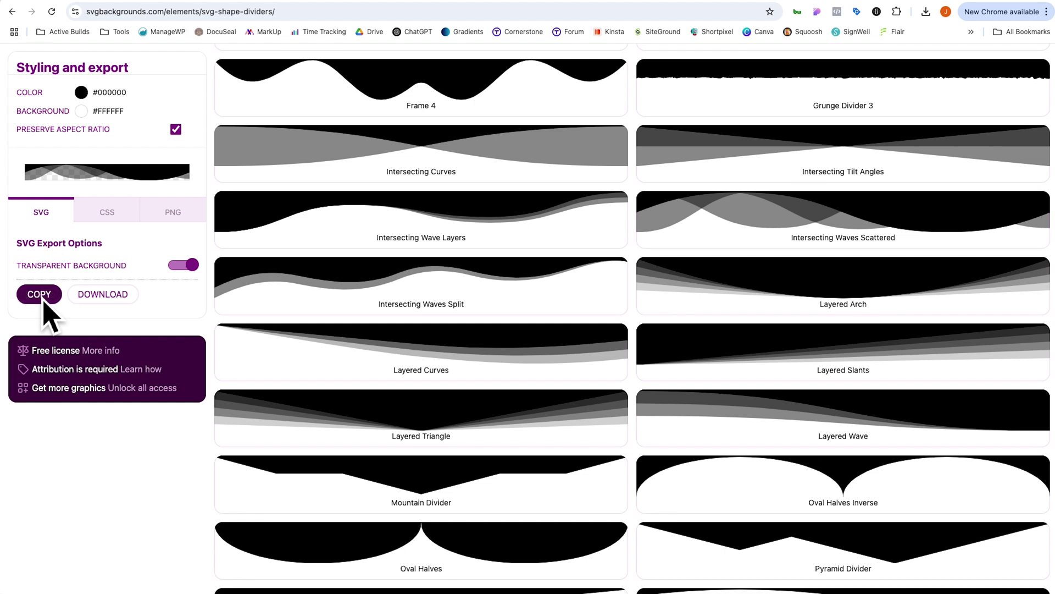
{"action": "left_click", "coordinate": [278, 7]}
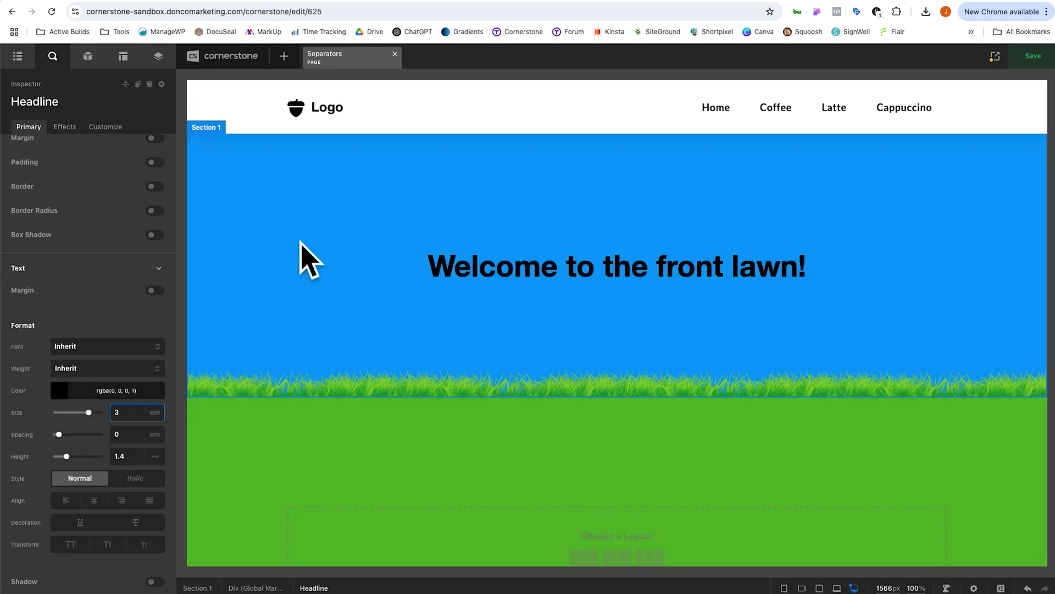
Insert a new Div element into the yellow Section 3.
{"action": "left_click", "coordinate": [390, 384]}
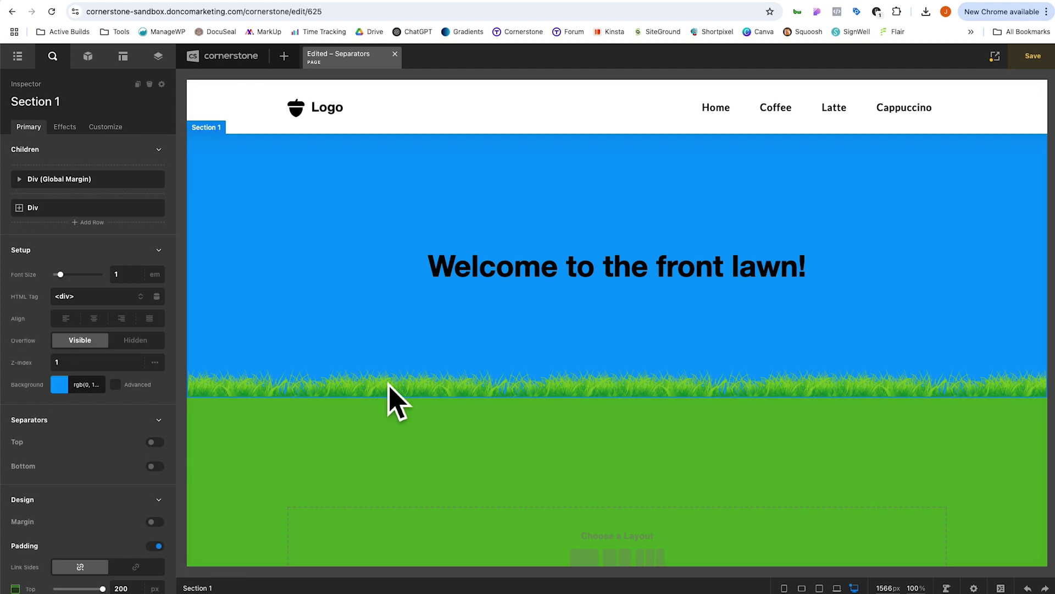
{"action": "scroll", "coordinate": [391, 395], "scroll_direction": "down", "scroll_amount": 9}
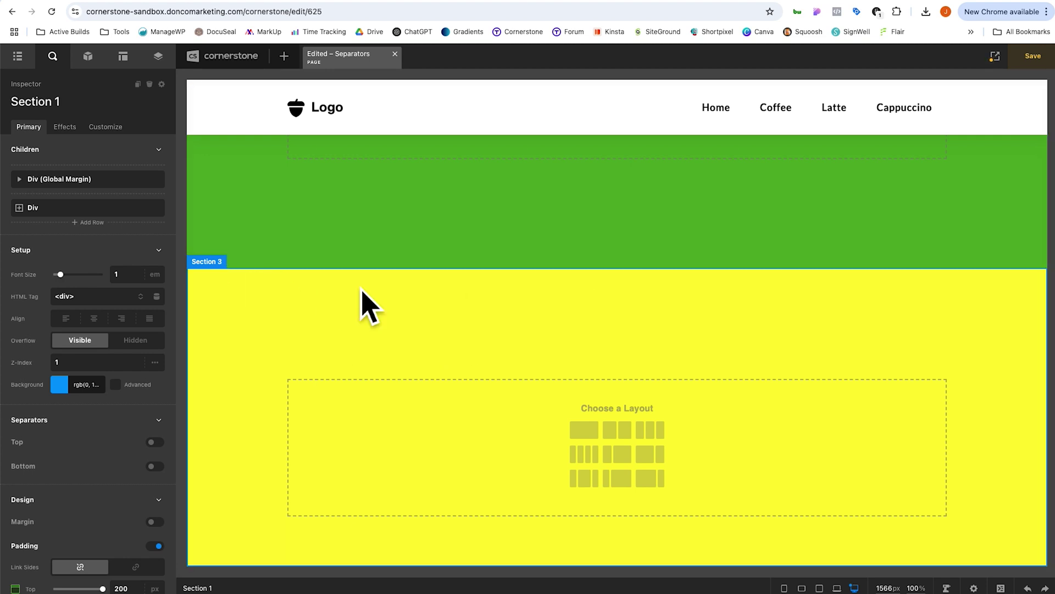
{"action": "left_click", "coordinate": [261, 314]}
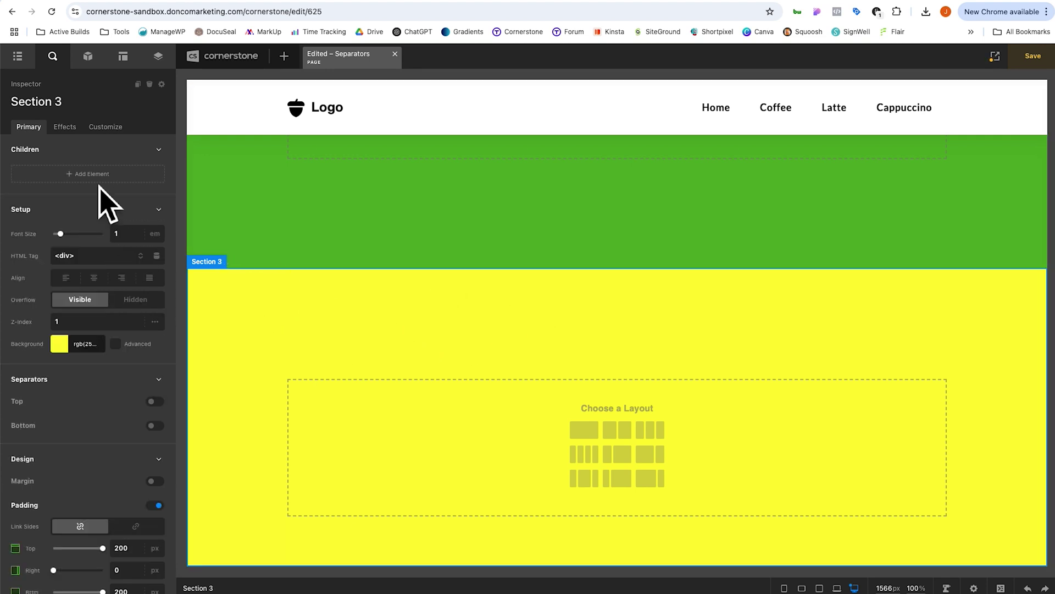
{"action": "left_click", "coordinate": [99, 177]}
{"action": "left_click", "coordinate": [142, 247]}
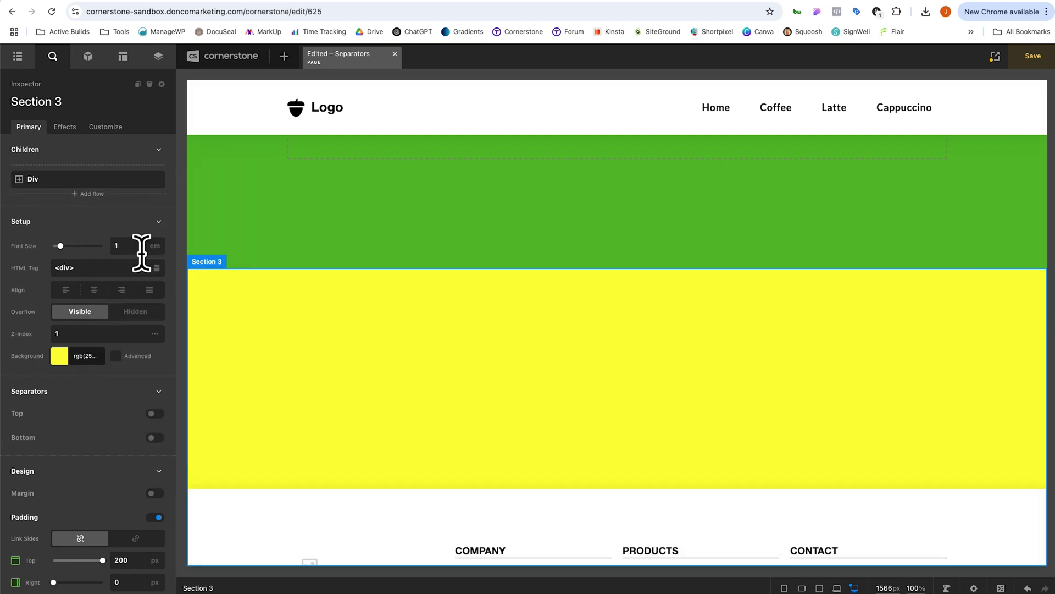
Position the Div absolutely with Top, Right and Left at 0, and enable Advanced background.
{"action": "left_click", "coordinate": [259, 424]}
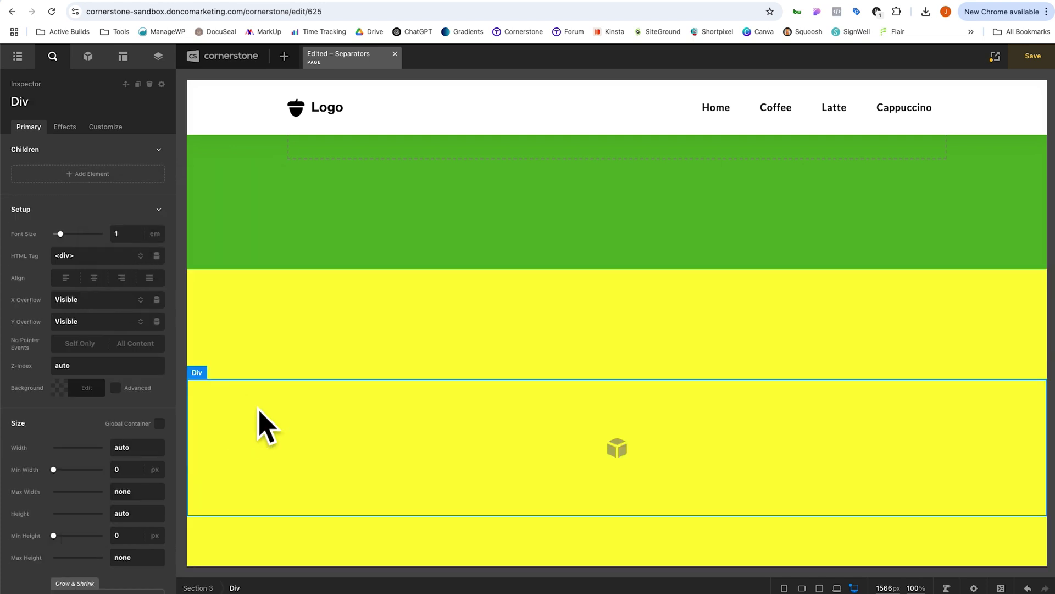
{"action": "scroll", "coordinate": [63, 392], "scroll_direction": "down", "scroll_amount": 5}
{"action": "left_click", "coordinate": [97, 364]}
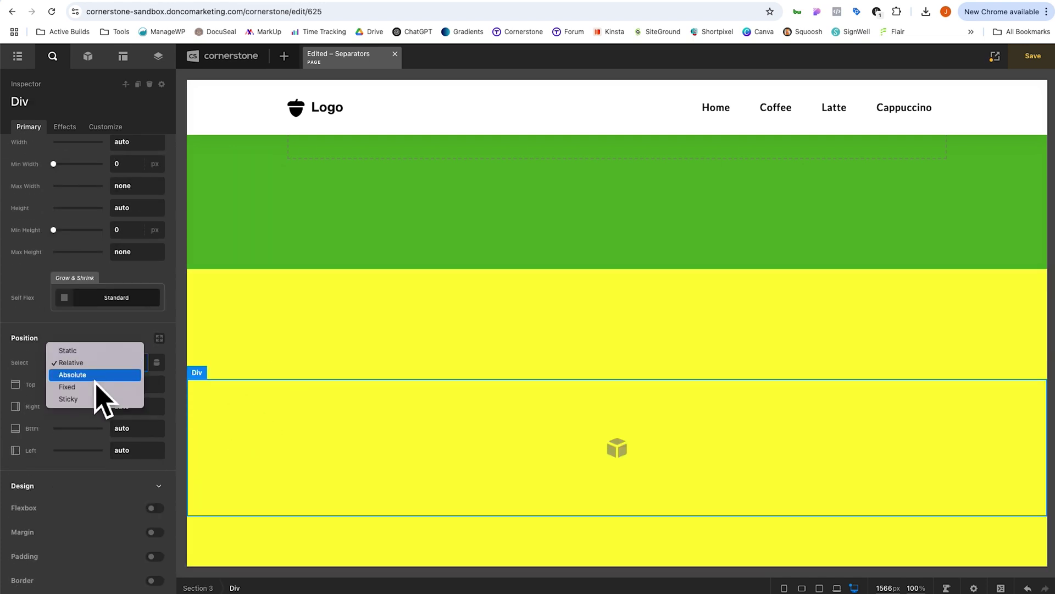
{"action": "key", "text": "Escape"}
{"action": "key", "text": "Down"}
{"action": "key", "text": "Tab"}
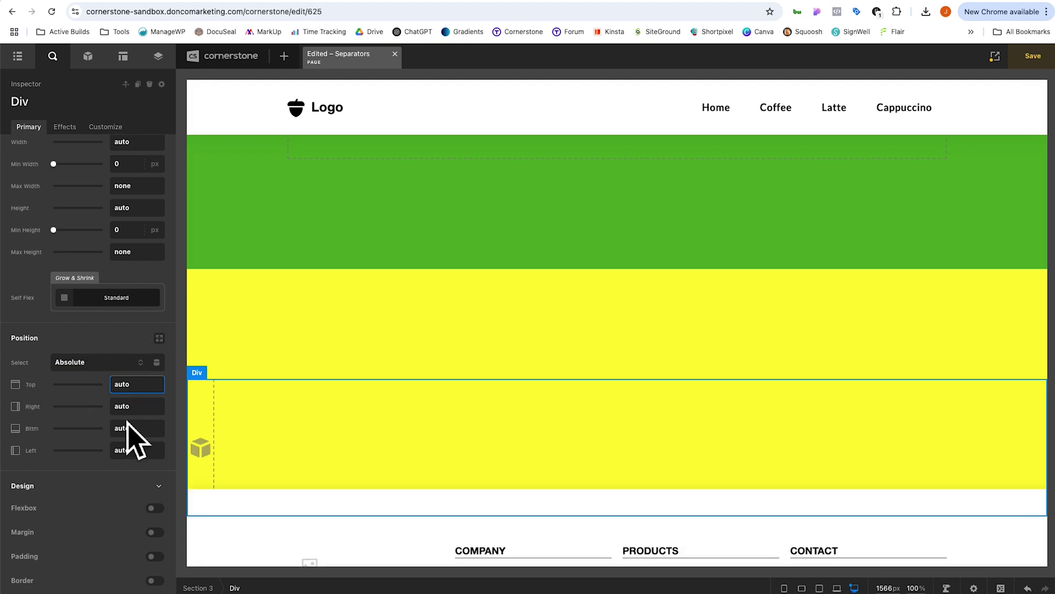
{"action": "type", "text": "0"}
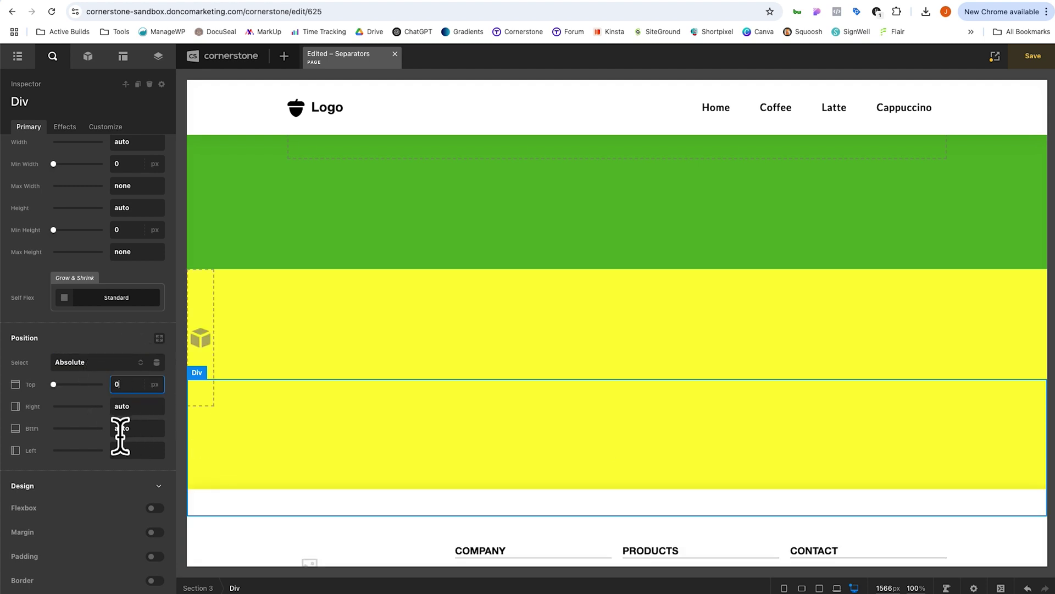
{"action": "key", "text": "Tab"}
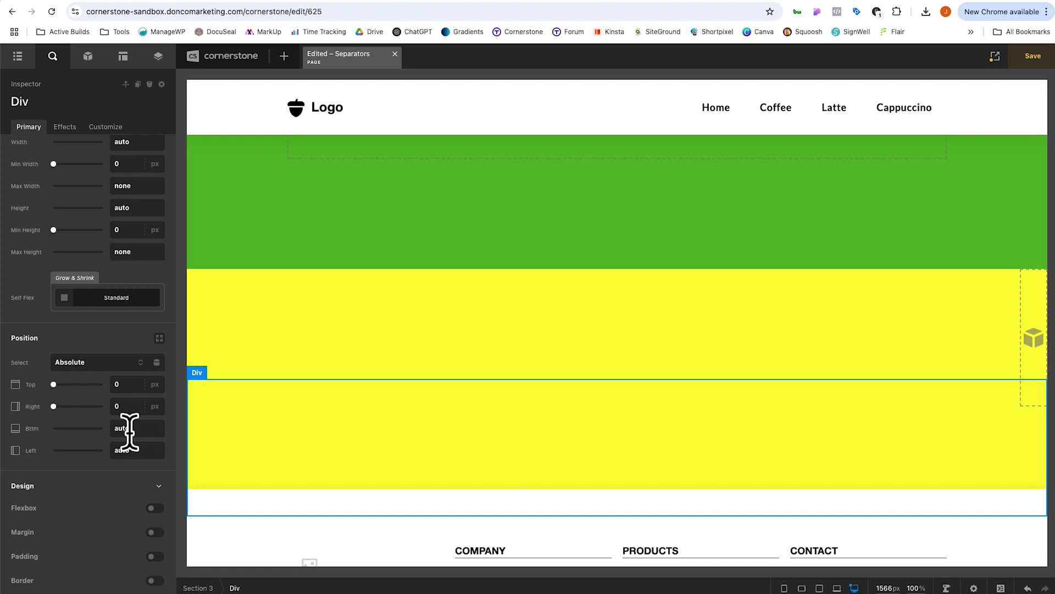
{"action": "left_click", "coordinate": [127, 450]}
{"action": "type", "text": "0"}
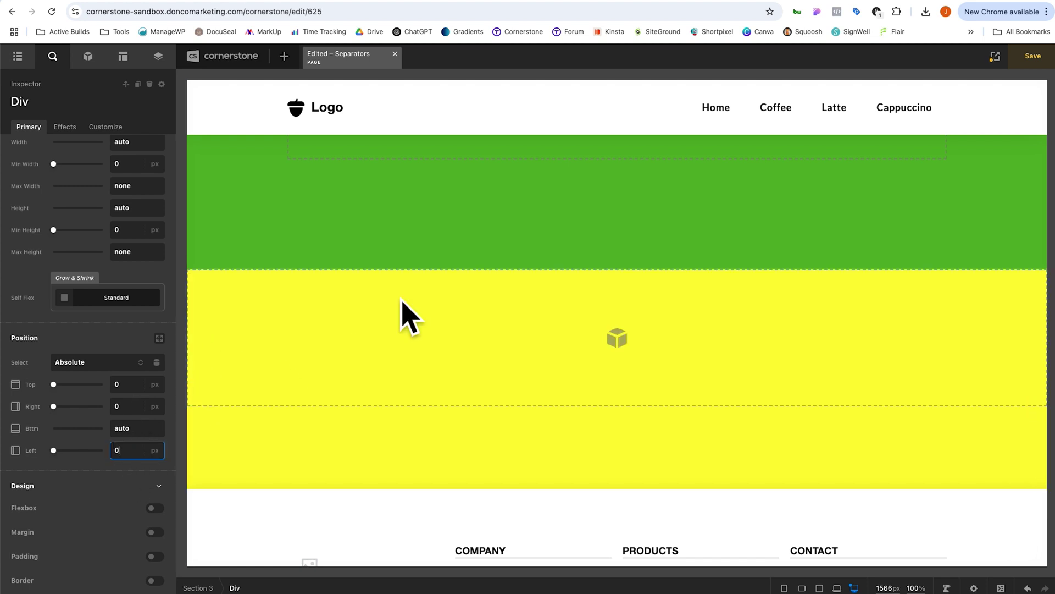
{"action": "left_click", "coordinate": [316, 337]}
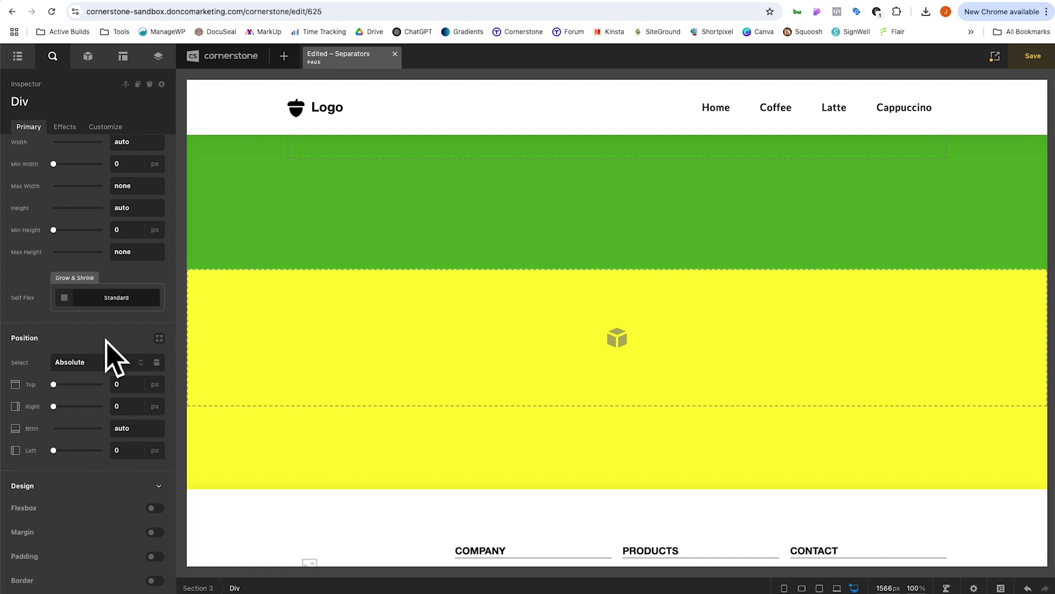
{"action": "scroll", "coordinate": [113, 356], "scroll_direction": "up", "scroll_amount": 5}
{"action": "left_click", "coordinate": [122, 346]}
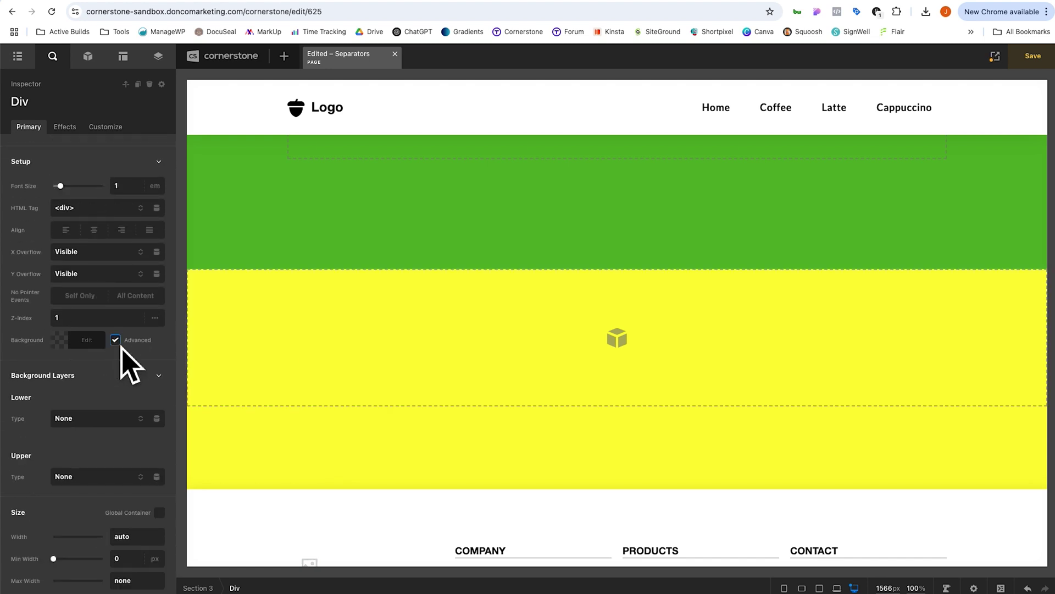
Make the Div's lower background layer Custom and paste the copied wave SVG code into it.
{"action": "left_click", "coordinate": [105, 420]}
{"action": "left_click", "coordinate": [94, 480]}
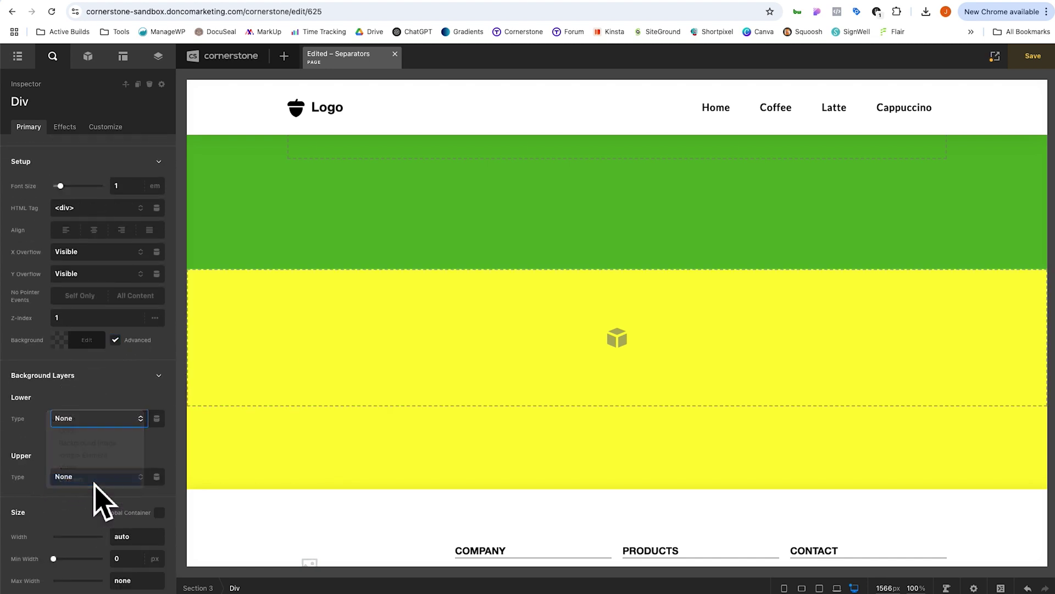
{"action": "left_click", "coordinate": [104, 490]}
{"action": "key", "text": "super+v"}
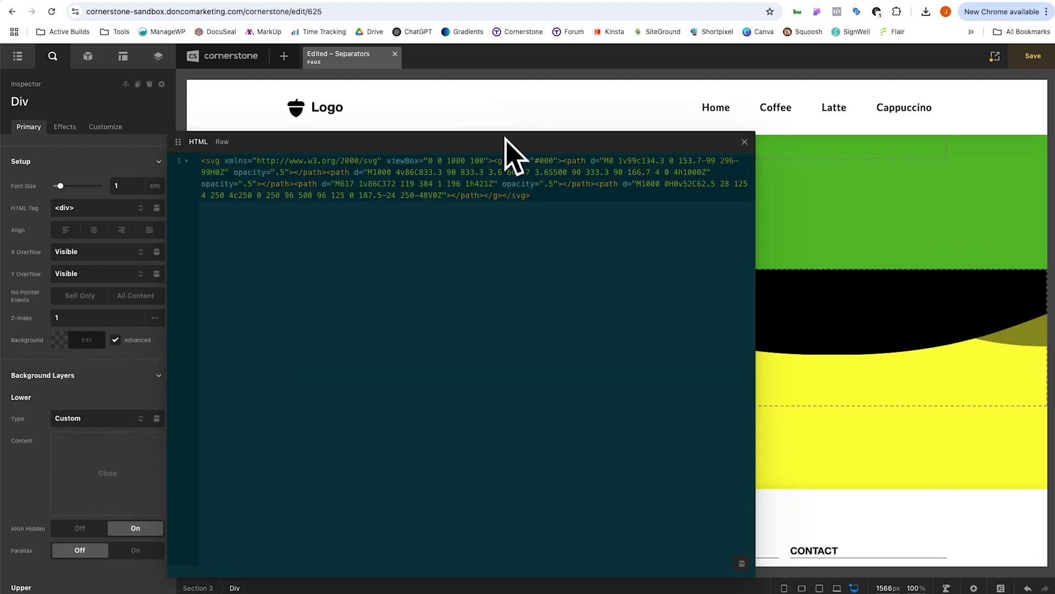
{"action": "left_click_drag", "start_coordinate": [504, 140], "coordinate": [470, 445]}
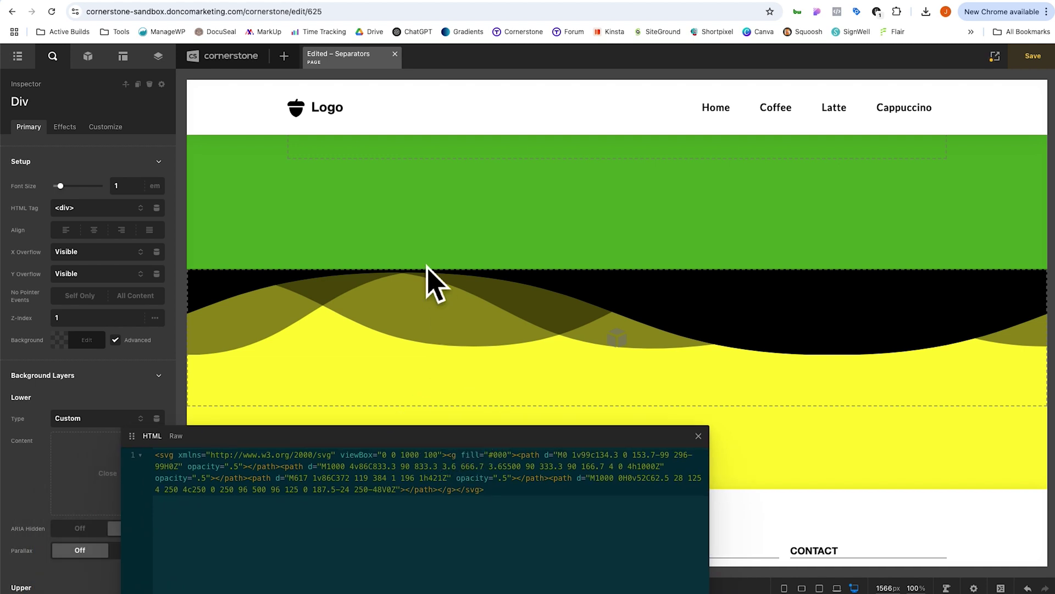
Copy the green hex code #52ae26 from Section 2's background colour.
{"action": "left_click", "coordinate": [295, 232]}
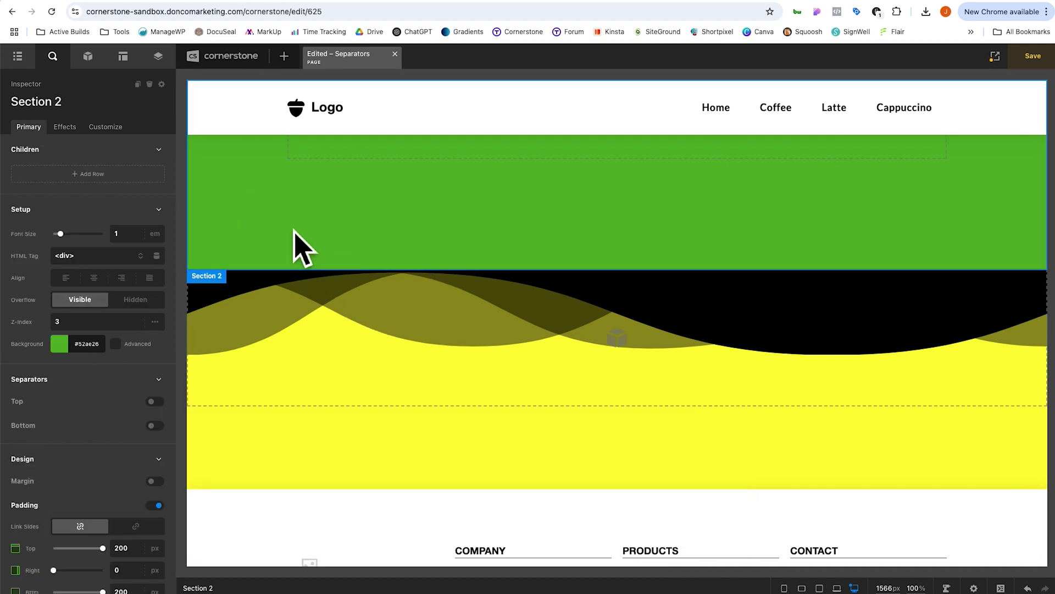
{"action": "left_click", "coordinate": [80, 345]}
{"action": "left_click_drag", "start_coordinate": [132, 309], "coordinate": [84, 312]}
{"action": "key", "text": "super+c"}
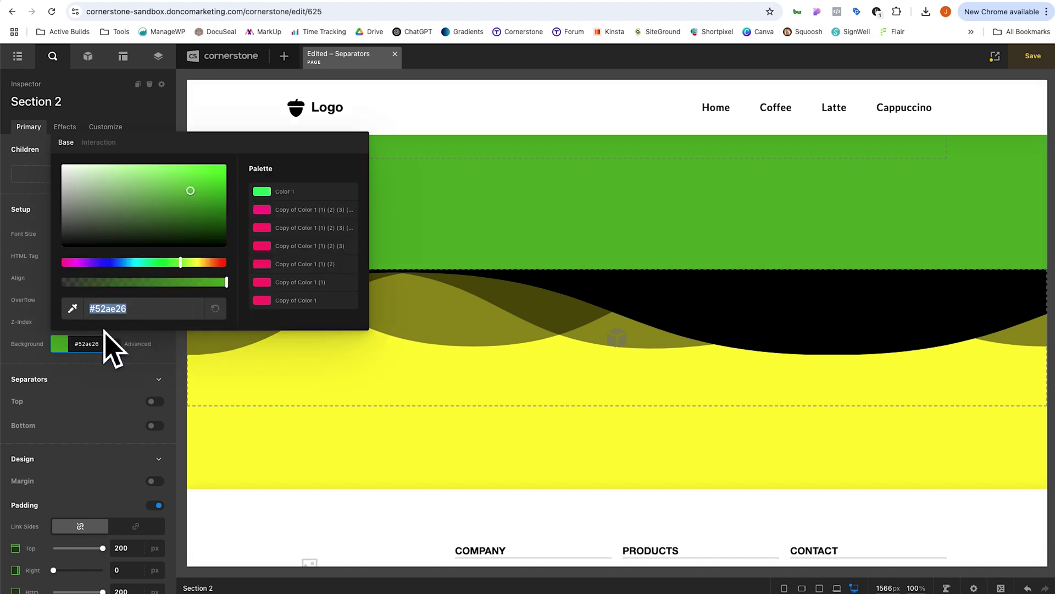
{"action": "left_click", "coordinate": [94, 354]}
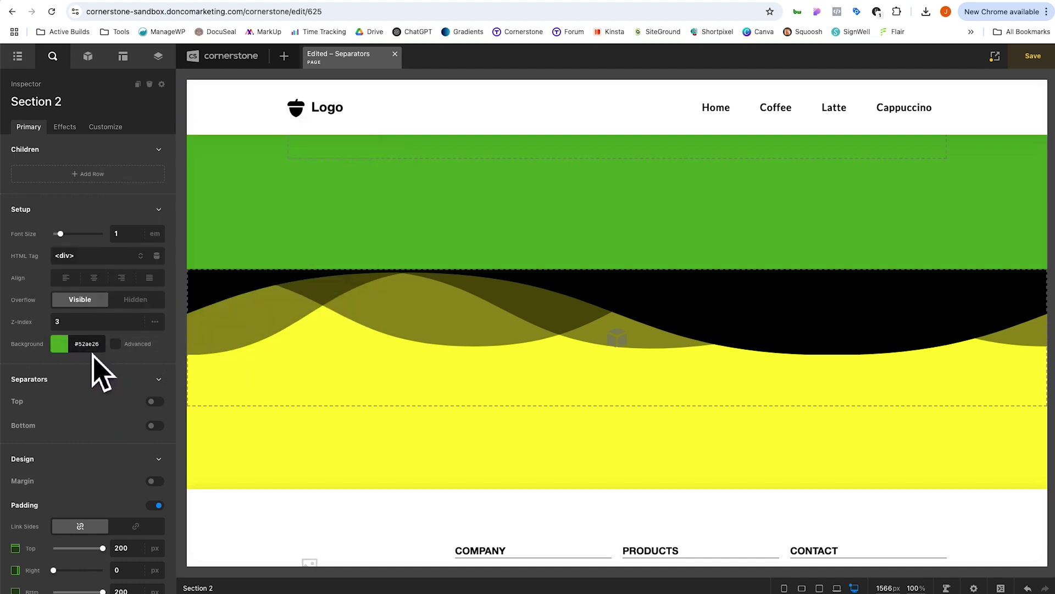
Replace the wave SVG's black fill with #52ae26 in the Div's code editor.
{"action": "left_click", "coordinate": [278, 362]}
{"action": "left_click", "coordinate": [92, 523]}
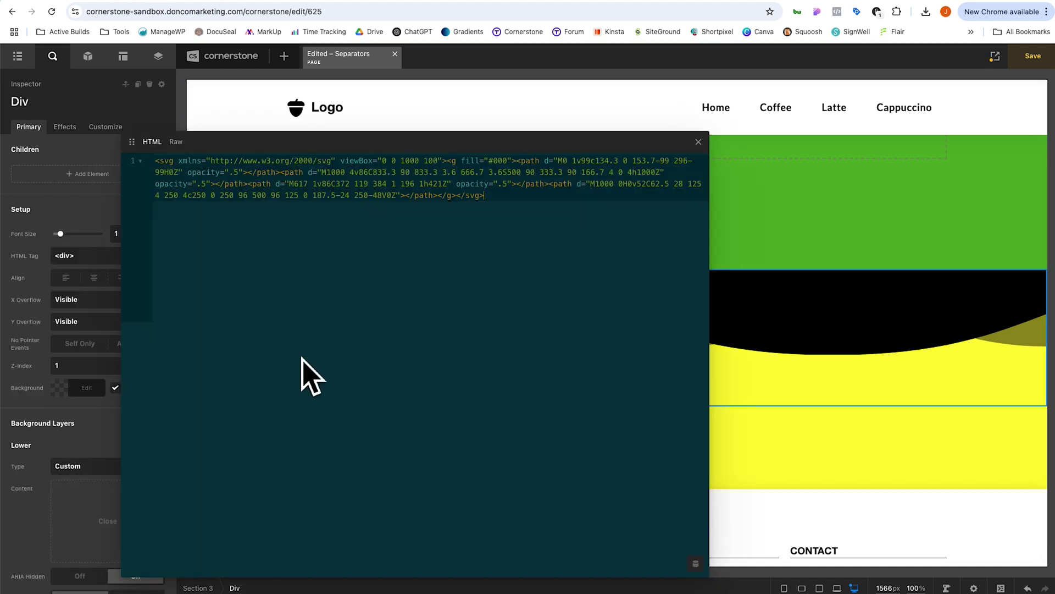
{"action": "left_click", "coordinate": [715, 140]}
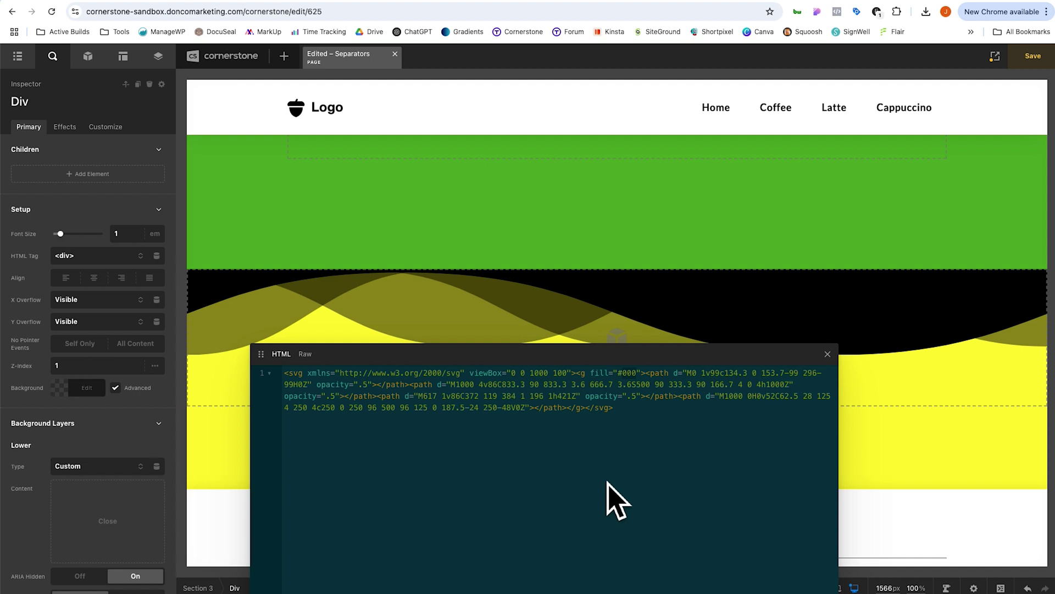
{"action": "key", "text": "BackSpace"}
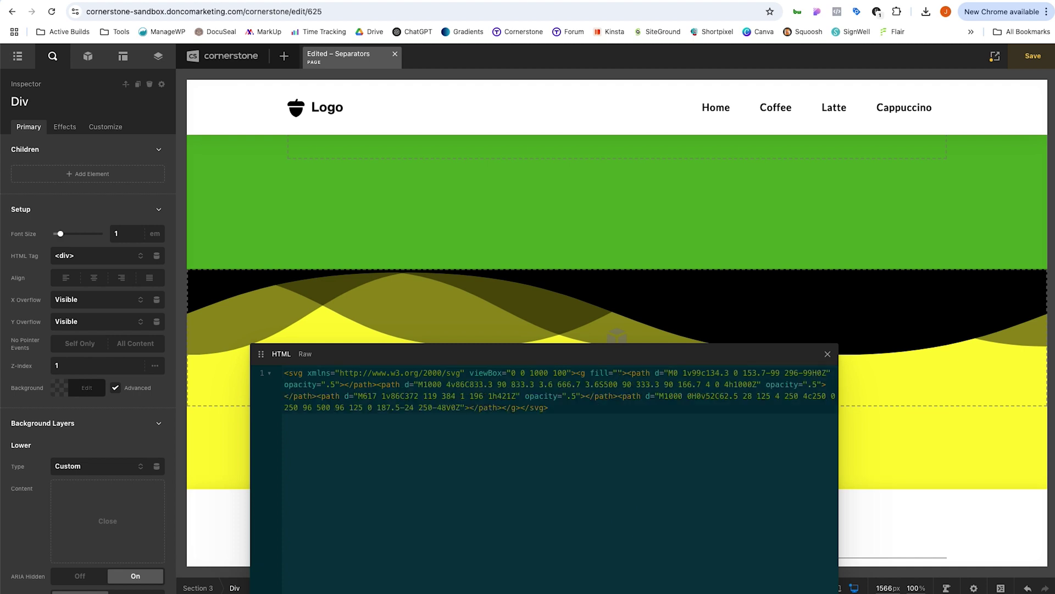
{"action": "key", "text": "super+v"}
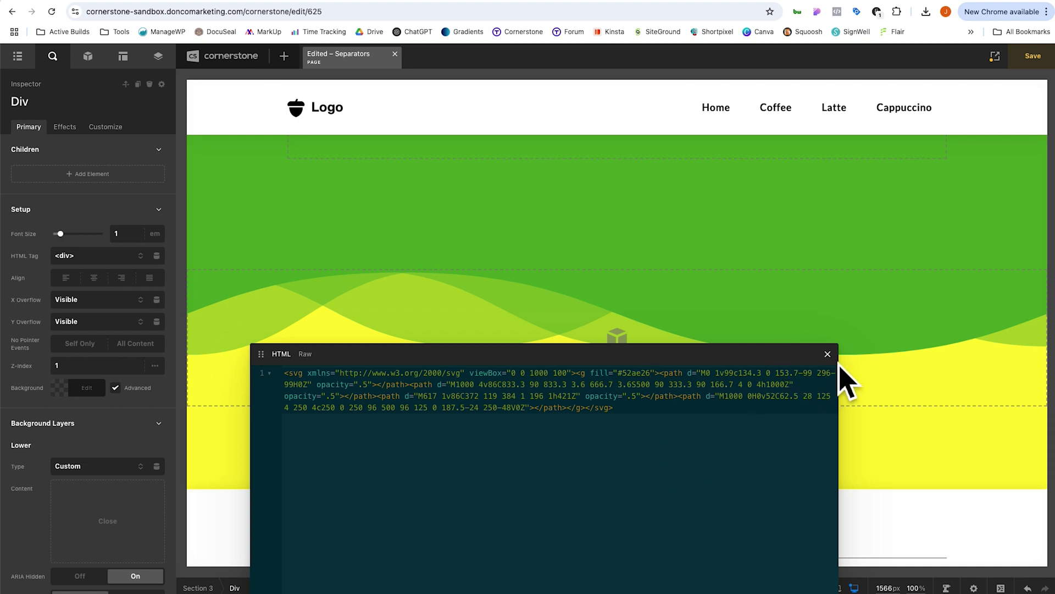
{"action": "left_click", "coordinate": [828, 353]}
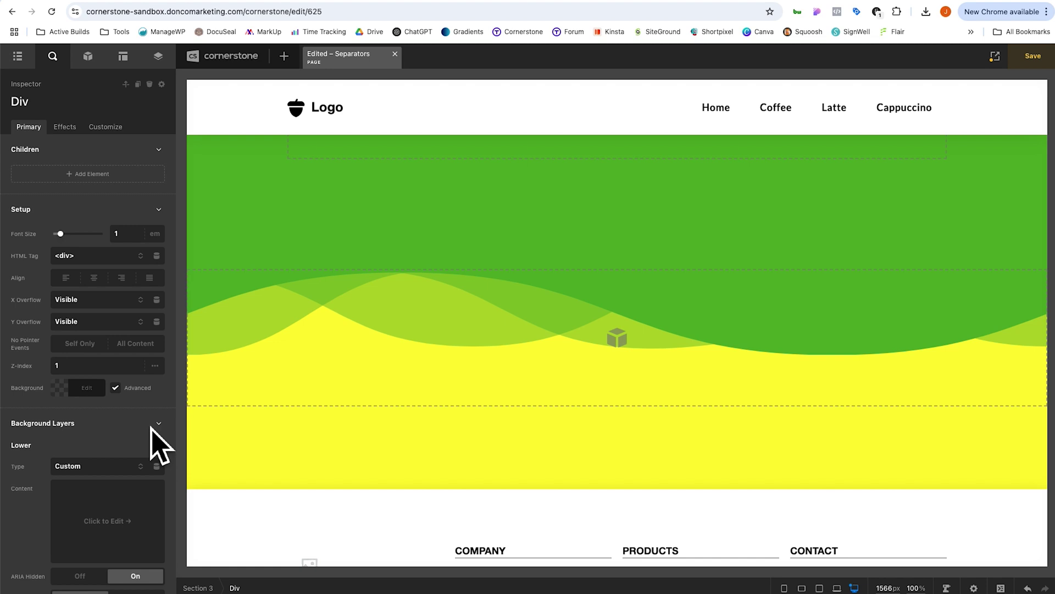
Set the wave Div's Min Height to 300px, save, and preview the live page.
{"action": "scroll", "coordinate": [156, 443], "scroll_direction": "down", "scroll_amount": 6}
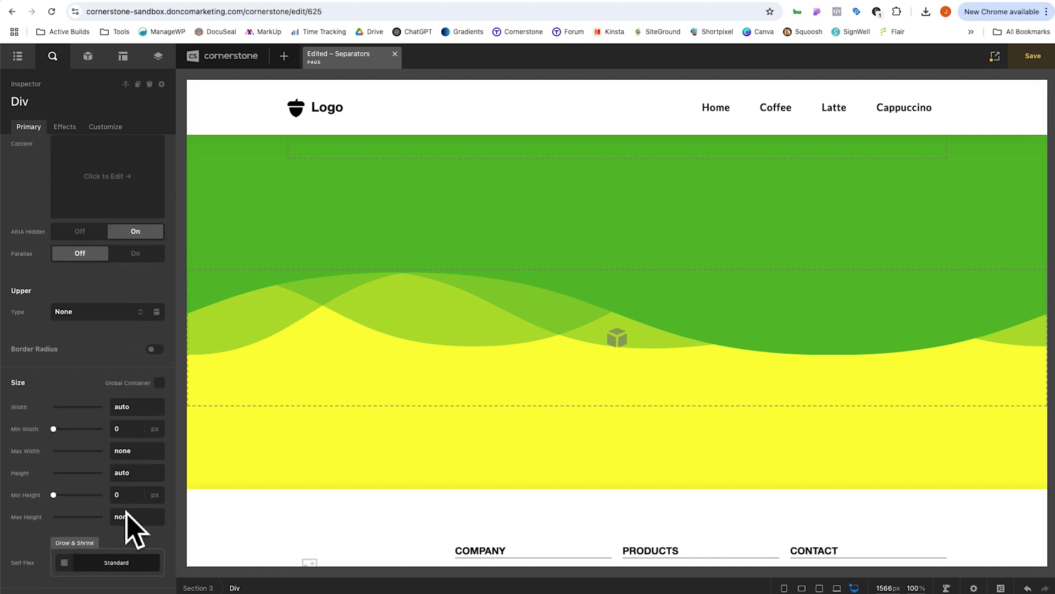
{"action": "left_click", "coordinate": [132, 501]}
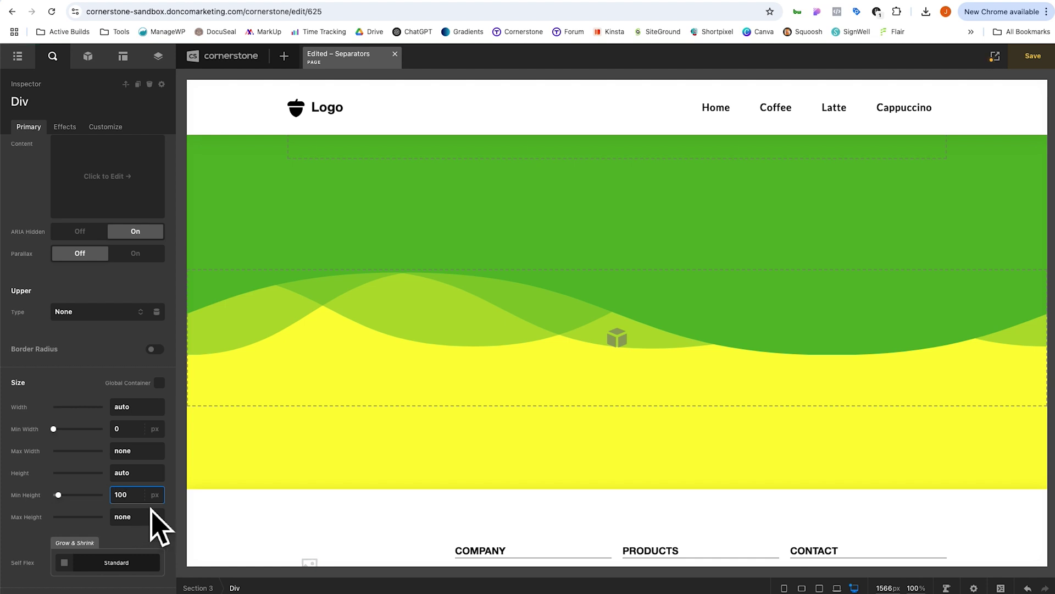
{"action": "key", "text": "super+s"}
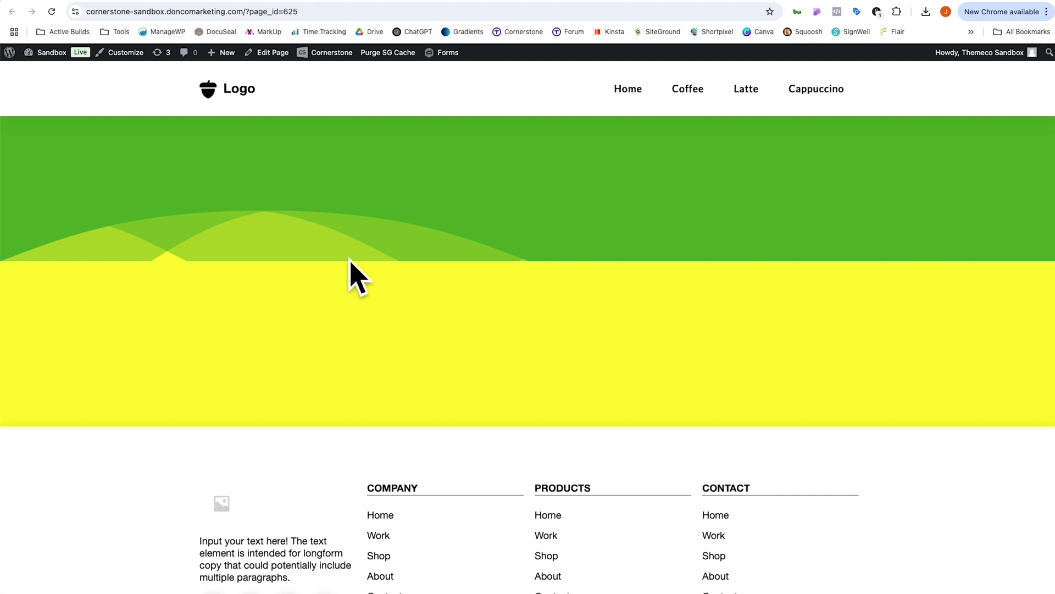
{"action": "scroll", "coordinate": [346, 274], "scroll_direction": "up", "scroll_amount": 2}
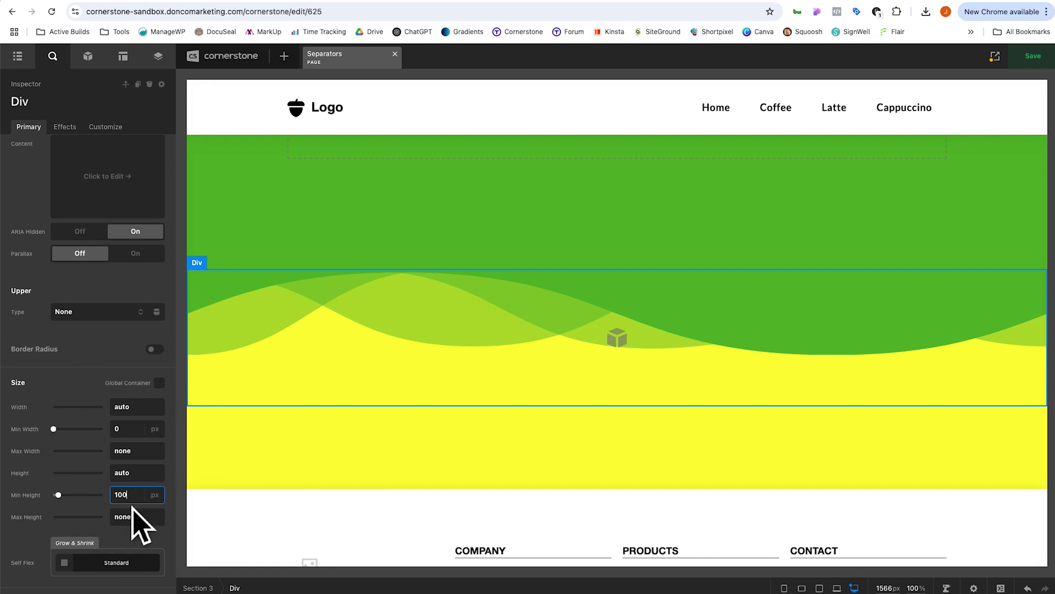
{"action": "type", "text": "3"}
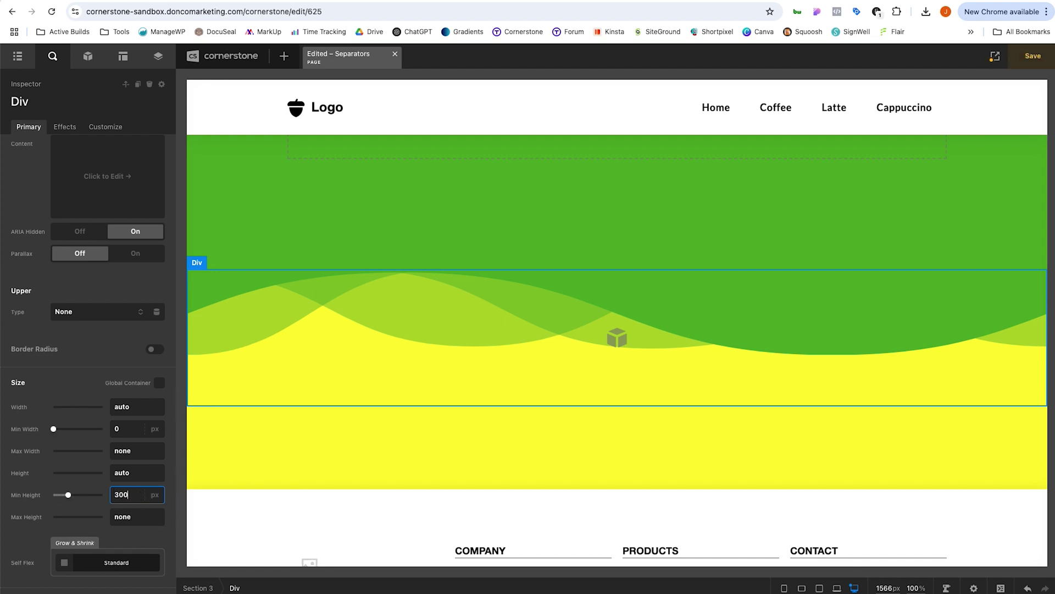
{"action": "key", "text": "ctrl+s"}
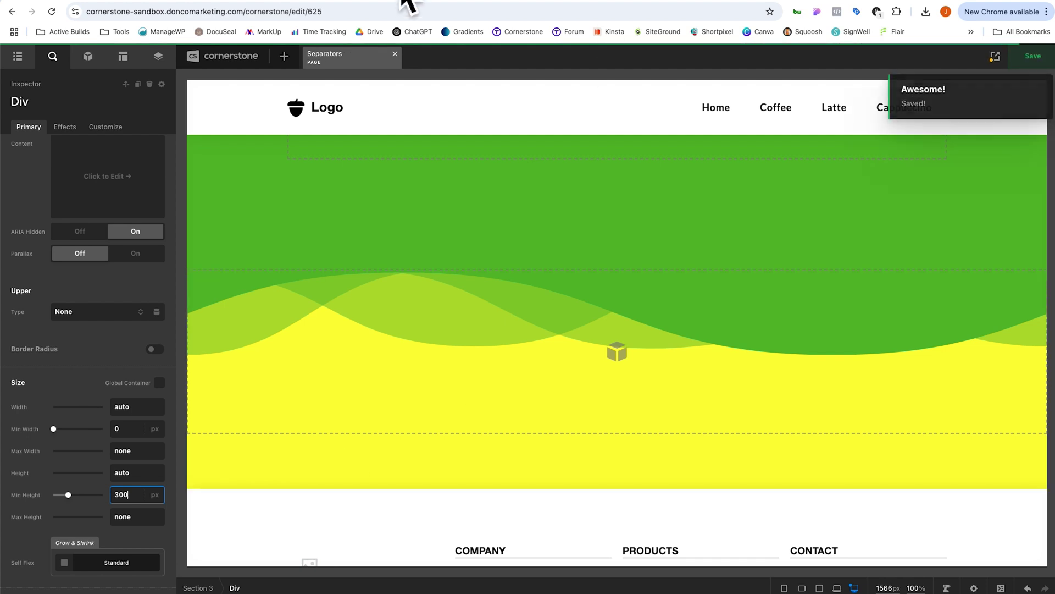
{"action": "key", "text": "alt+Left"}
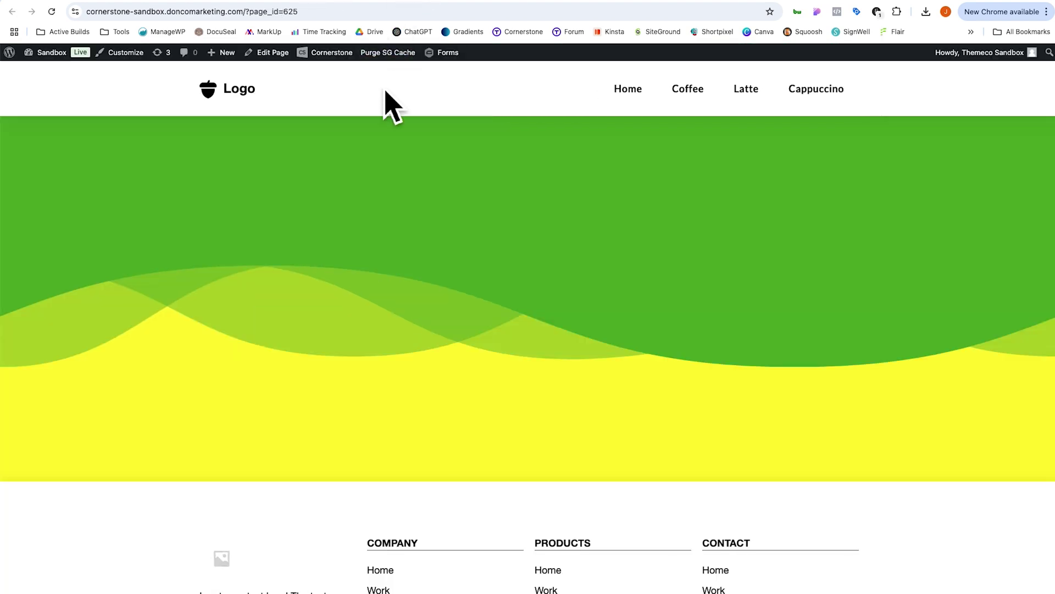
{"action": "scroll", "coordinate": [377, 277], "scroll_direction": "up", "scroll_amount": 5}
{"action": "scroll", "coordinate": [377, 285], "scroll_direction": "down", "scroll_amount": 5}
{"action": "key", "text": "alt+Right"}
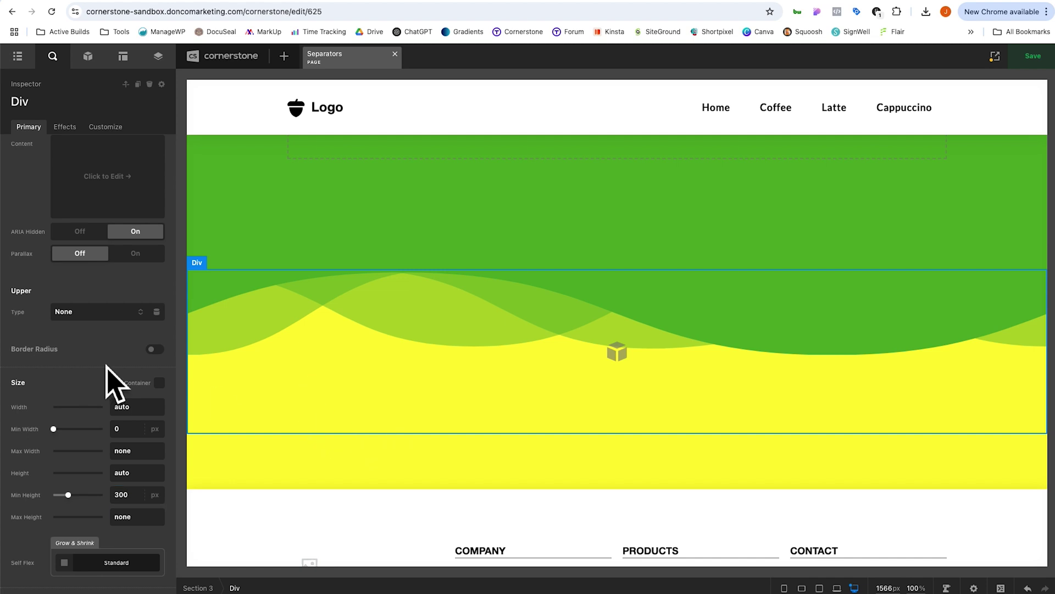
Copy the headline's Div (Global Margin) container into the yellow Section 3.
{"action": "scroll", "coordinate": [99, 378], "scroll_direction": "up", "scroll_amount": 10}
{"action": "left_click", "coordinate": [132, 352]}
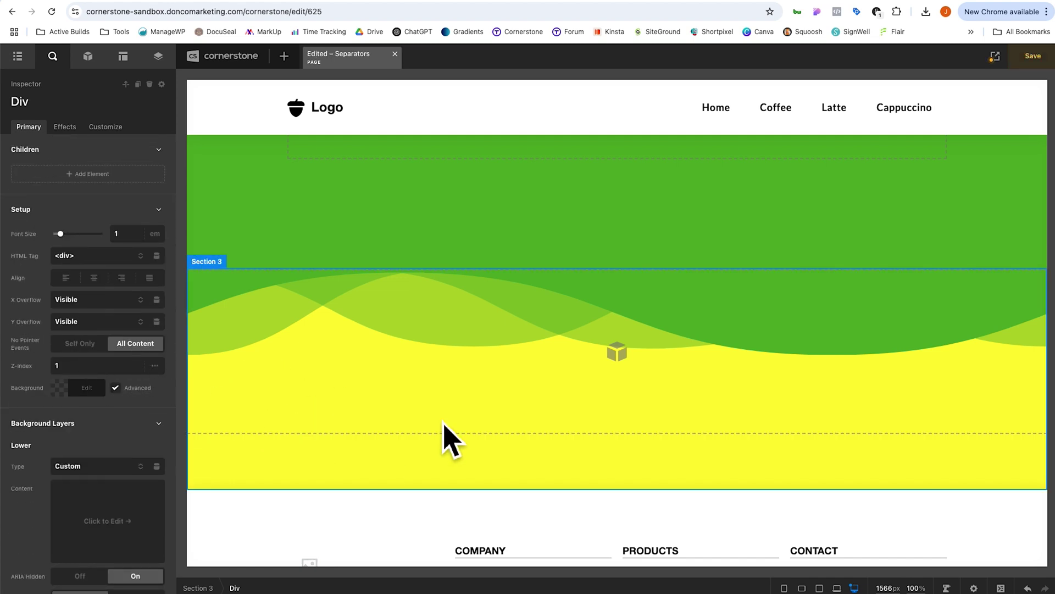
{"action": "left_click", "coordinate": [366, 468]}
{"action": "scroll", "coordinate": [366, 467], "scroll_direction": "up", "scroll_amount": 5}
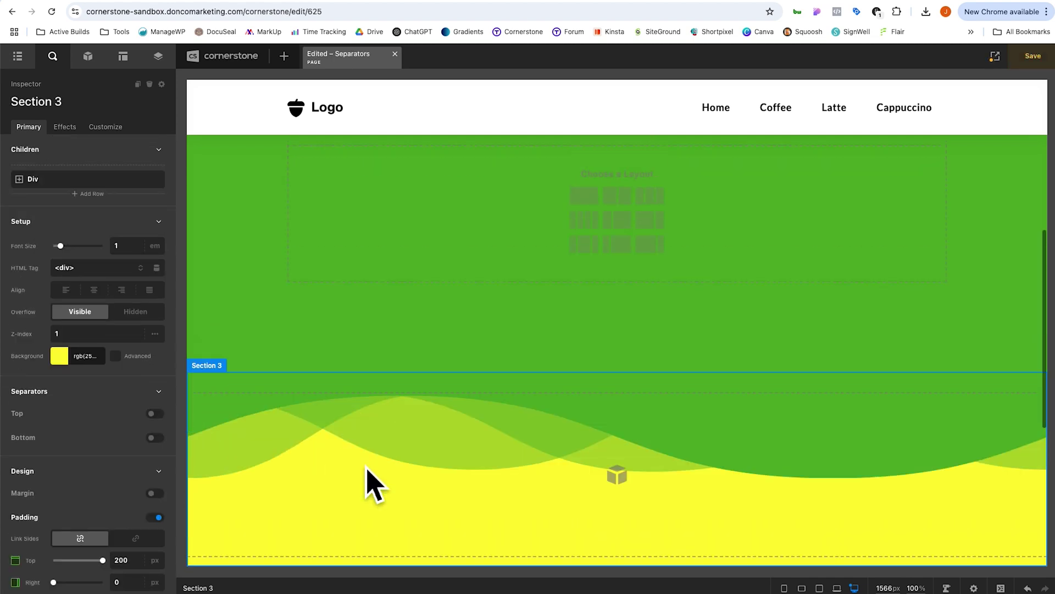
{"action": "left_click", "coordinate": [493, 275]}
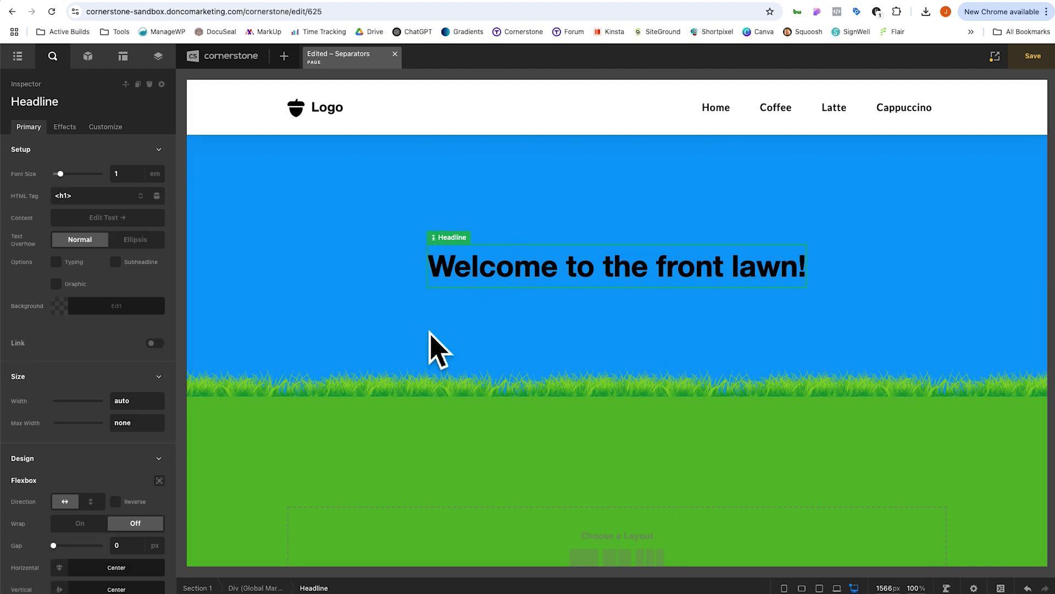
{"action": "left_click", "coordinate": [265, 587]}
{"action": "scroll", "coordinate": [319, 338], "scroll_direction": "down", "scroll_amount": 15}
{"action": "left_click", "coordinate": [286, 267]}
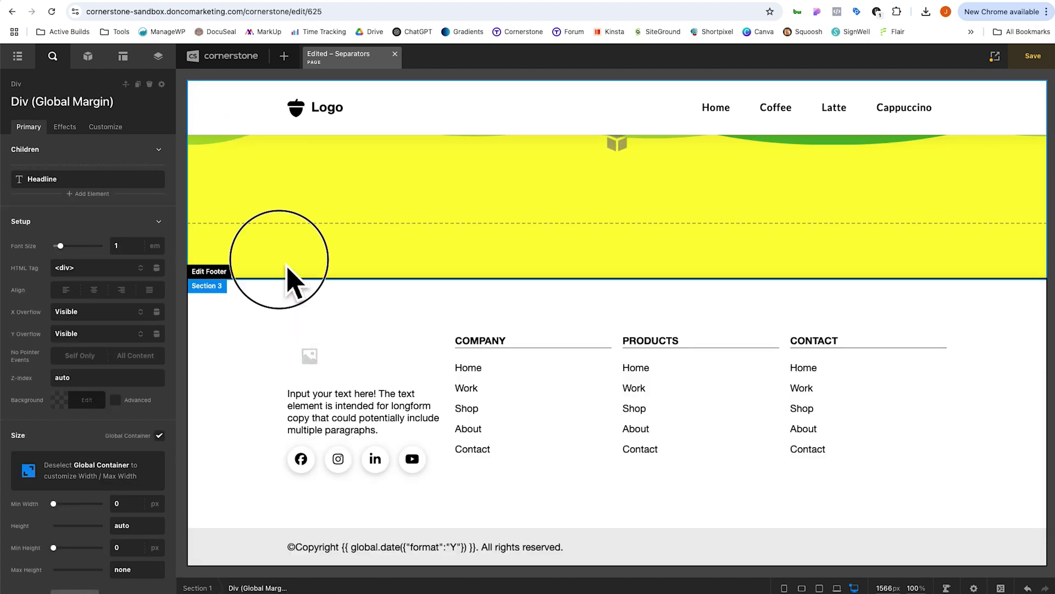
{"action": "scroll", "coordinate": [346, 283], "scroll_direction": "up", "scroll_amount": 3}
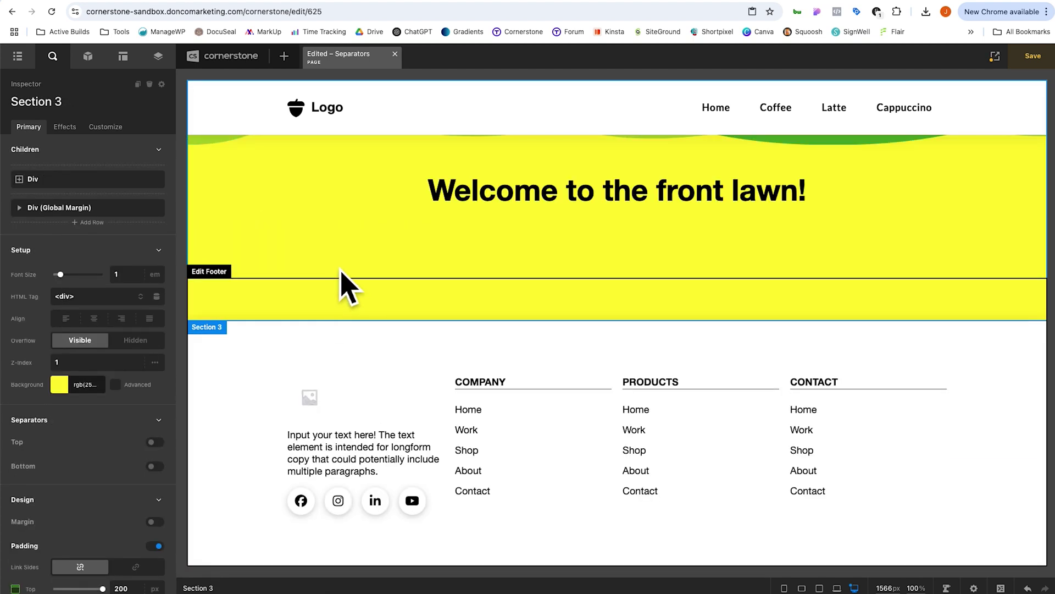
Change the copied headline's 'front' to 'yellow' and save the page.
{"action": "double_click", "coordinate": [514, 278]}
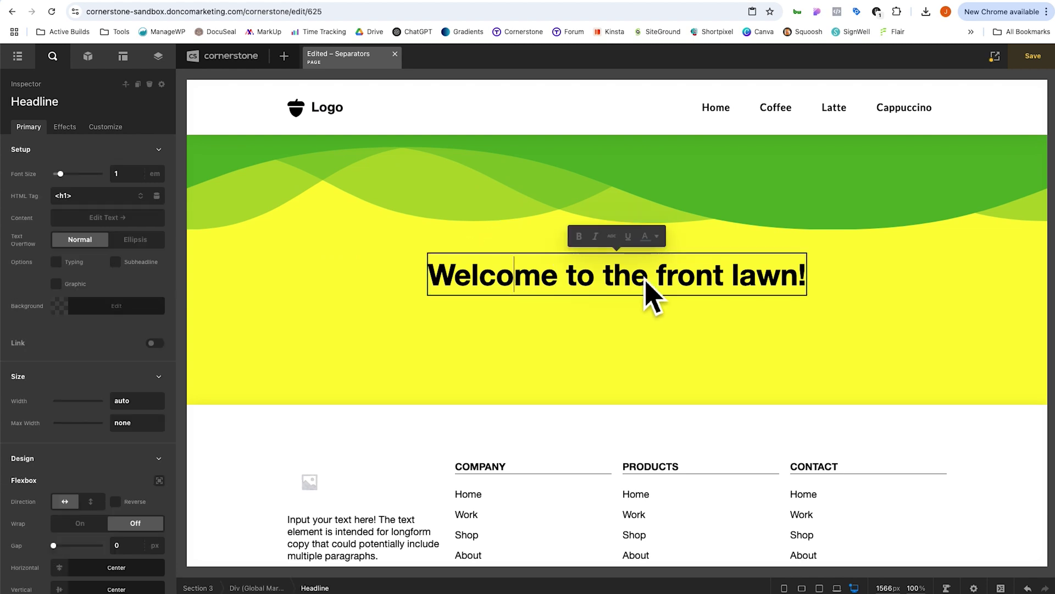
{"action": "double_click", "coordinate": [674, 276]}
{"action": "type", "text": "yellow"}
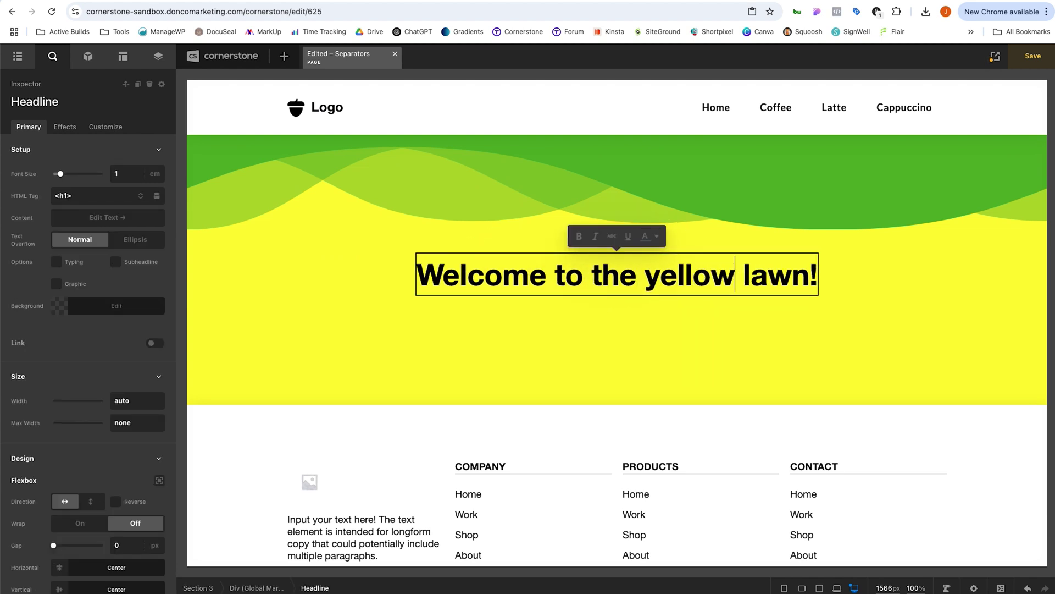
{"action": "left_click", "coordinate": [666, 322]}
{"action": "key", "text": "super+s"}
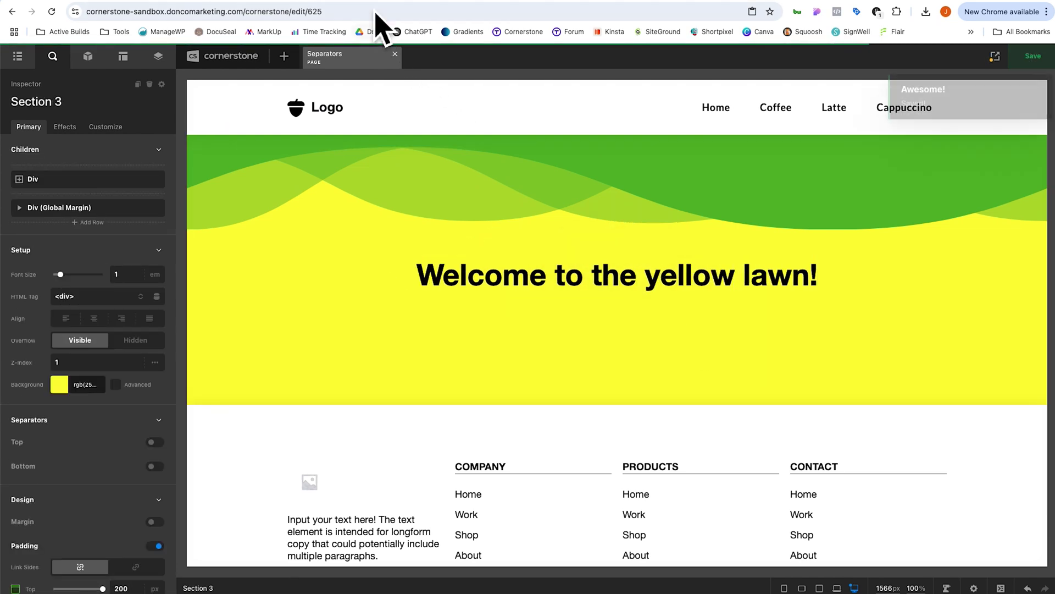
View the live page to check the green waves above 'Welcome to the yellow lawn!'.
{"action": "left_click", "coordinate": [368, 2]}
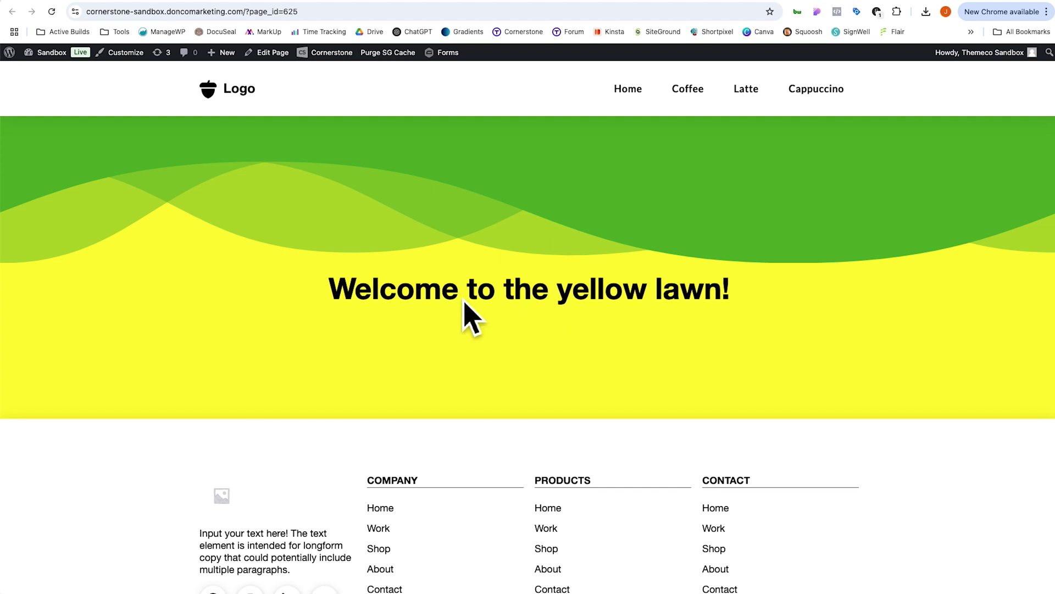
{"action": "left_click_drag", "start_coordinate": [331, 304], "coordinate": [626, 302]}
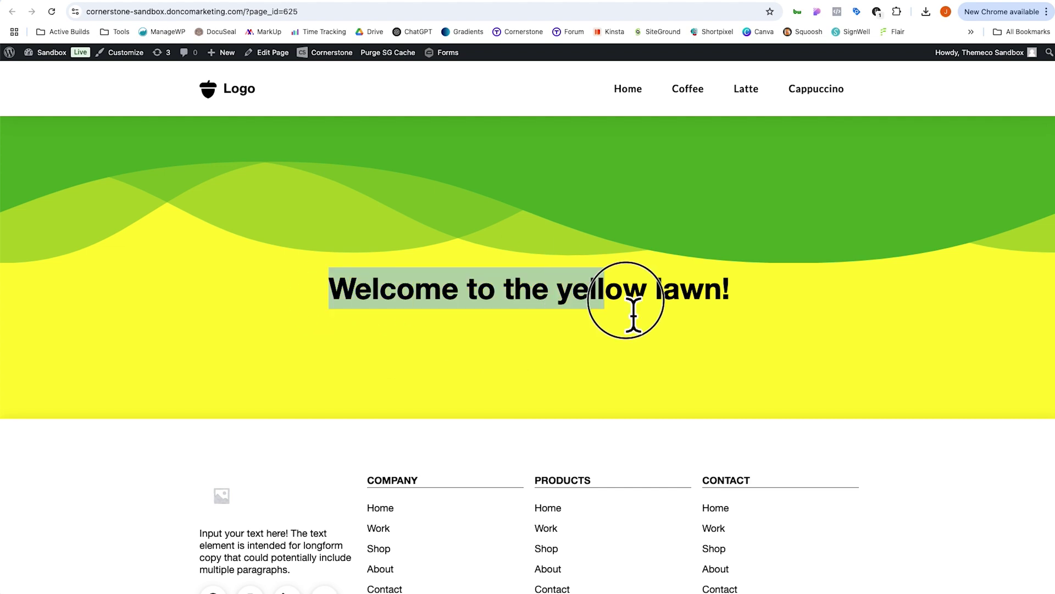
{"action": "left_click", "coordinate": [633, 315]}
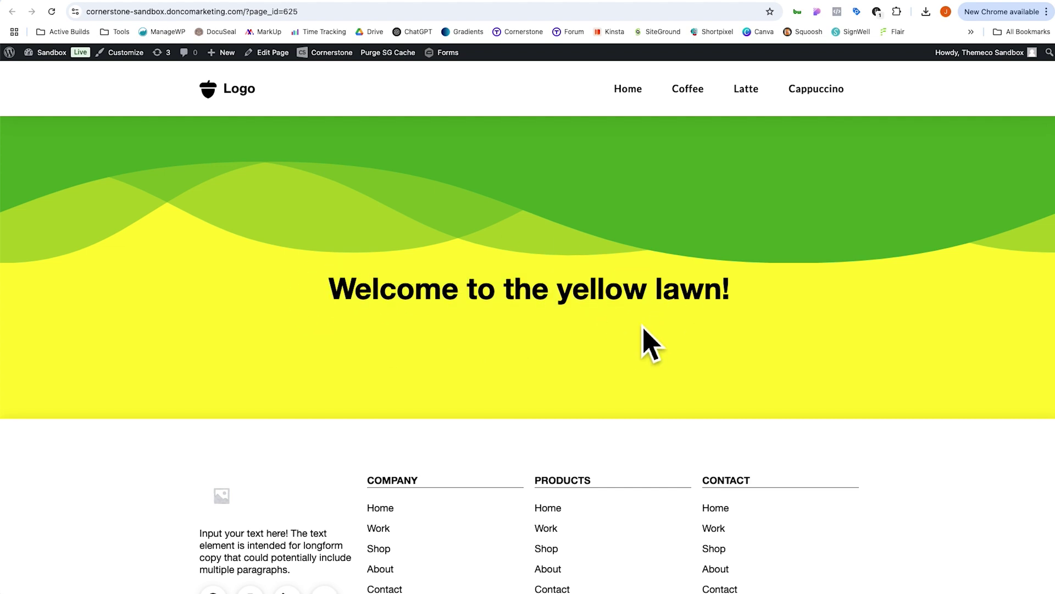